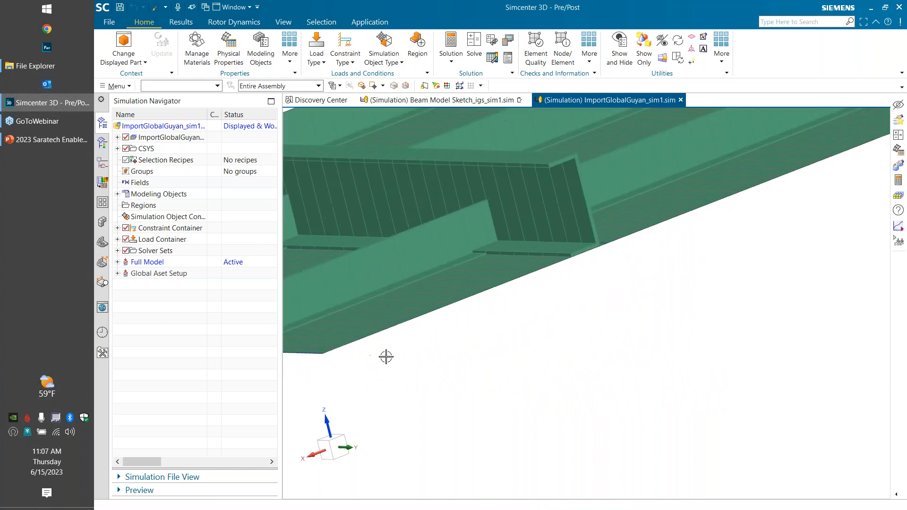
# Turn on the Element Thickness and Offset display for the Thin Shell 2D mesh collector
pyautogui.moveTo(413, 354); pyautogui.dragTo(445, 349, button='middle')
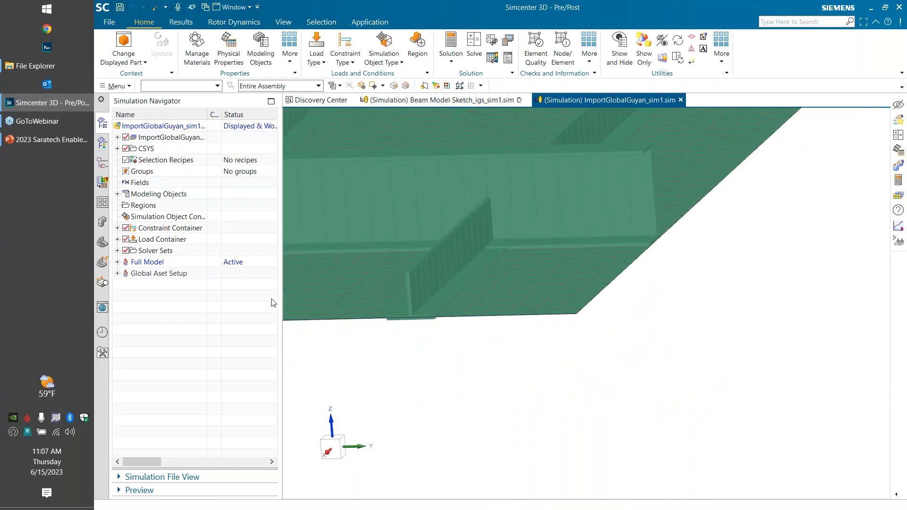
pyautogui.scroll(2, 546, 327)
pyautogui.scroll(2, 590, 308)
pyautogui.scroll(3, 583, 313)
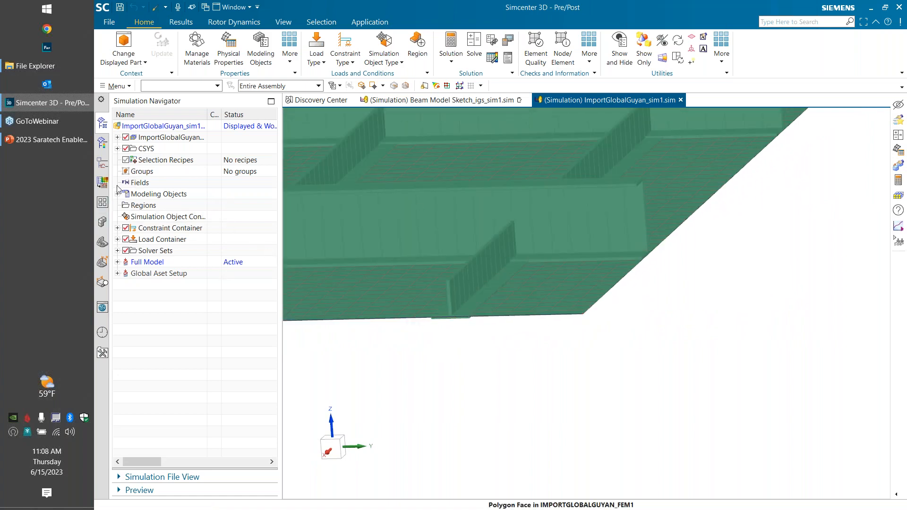
pyautogui.click(117, 149)
pyautogui.click(117, 148)
pyautogui.click(117, 138)
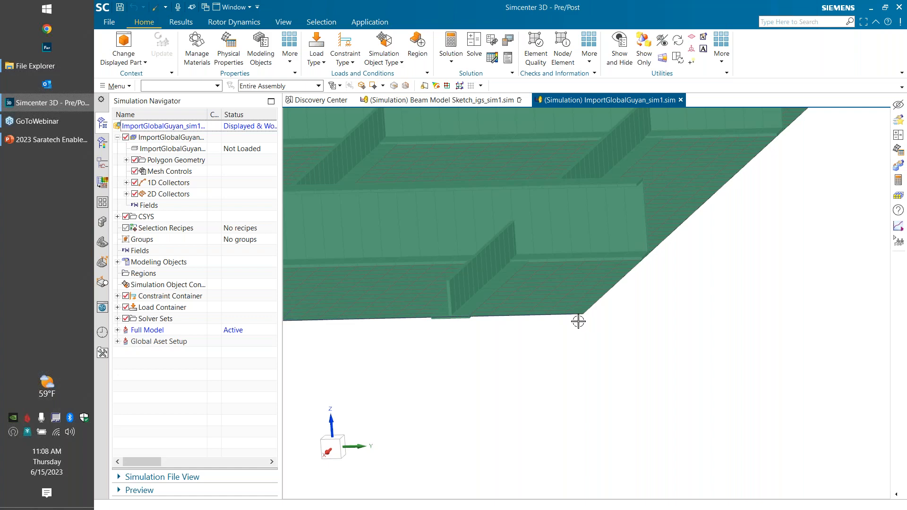
pyautogui.click(126, 194)
pyautogui.rightClick(178, 205)
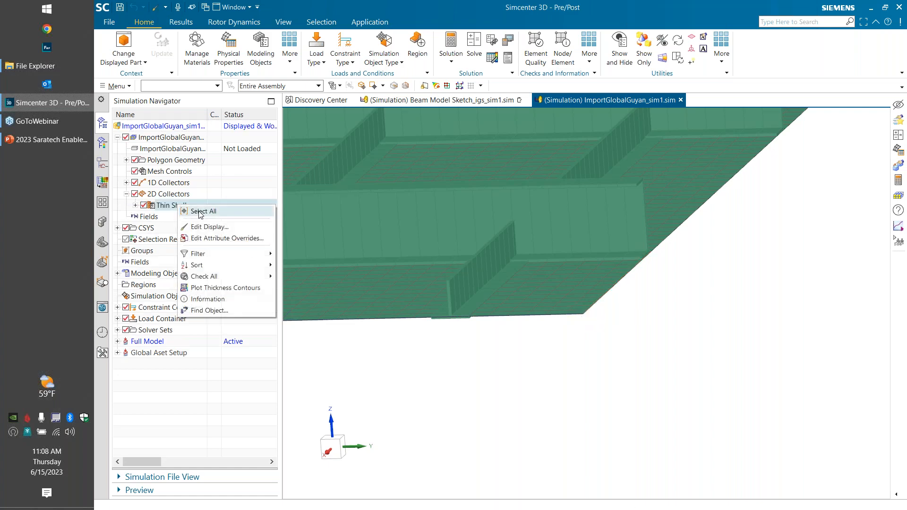
pyautogui.click(229, 228)
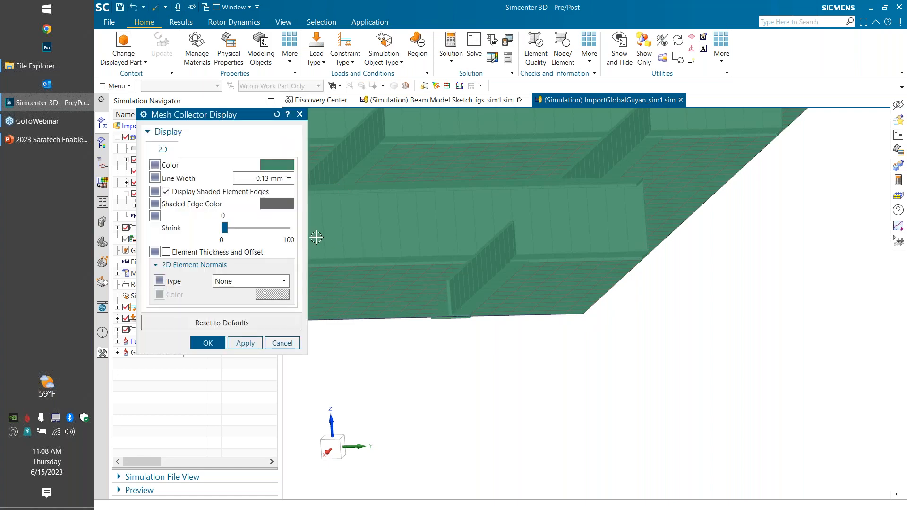
pyautogui.click(166, 252)
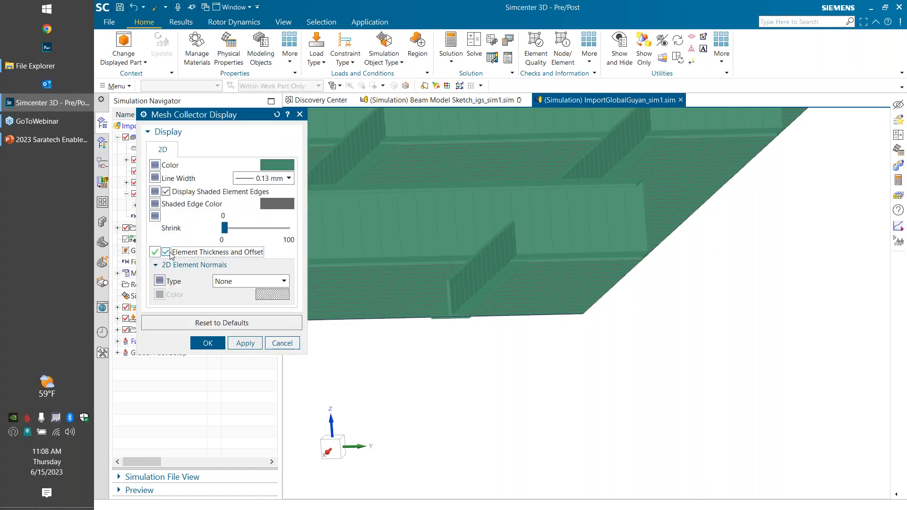
pyautogui.click(245, 346)
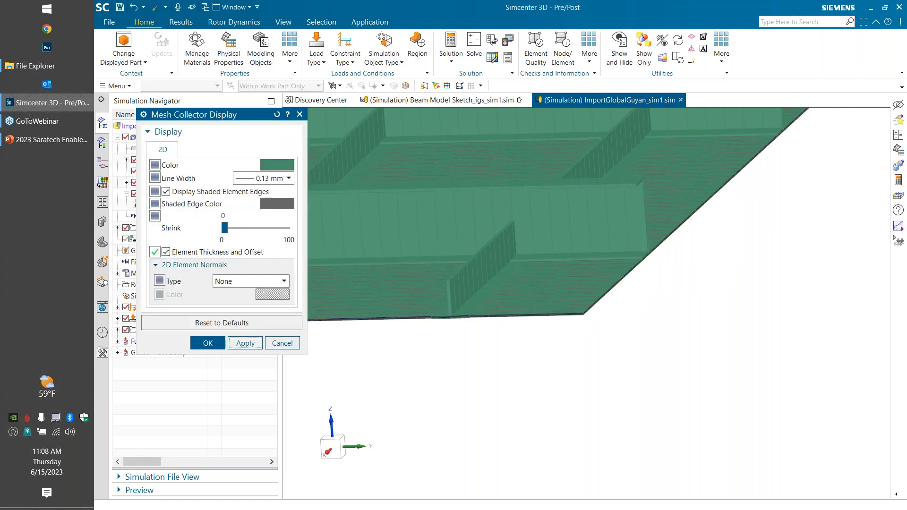
pyautogui.click(209, 343)
# Examine the shell thickness along the panel edge, the stiffener layout and the 1D collectors across the whole model
pyautogui.scroll(5, 565, 313)
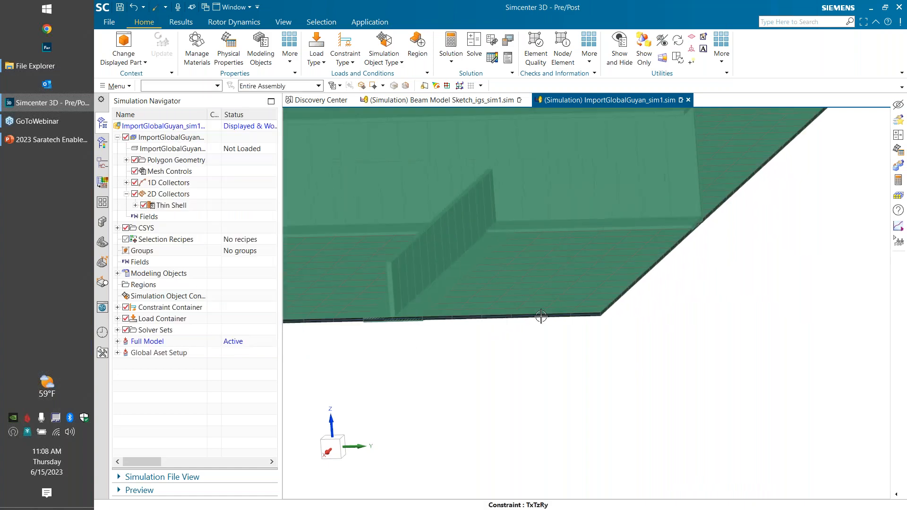
pyautogui.scroll(-5, 664, 287)
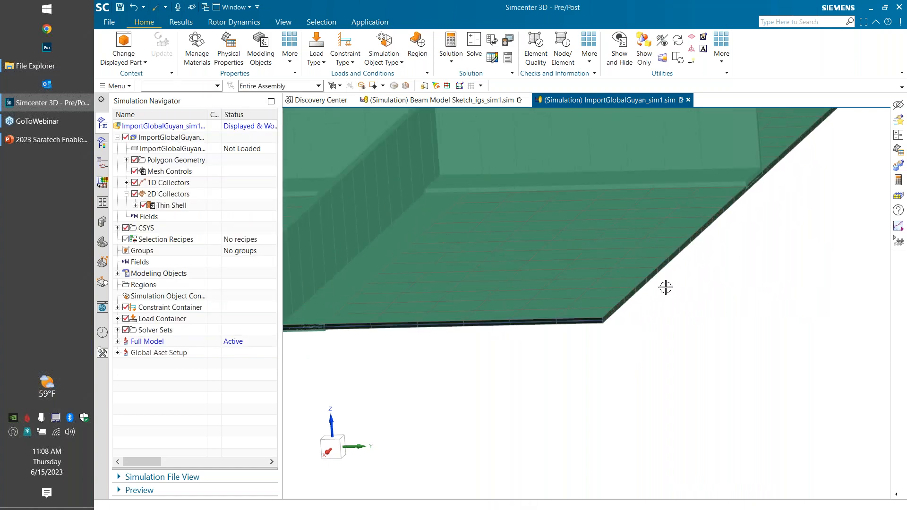
pyautogui.moveTo(713, 257); pyautogui.dragTo(743, 158, button='middle')
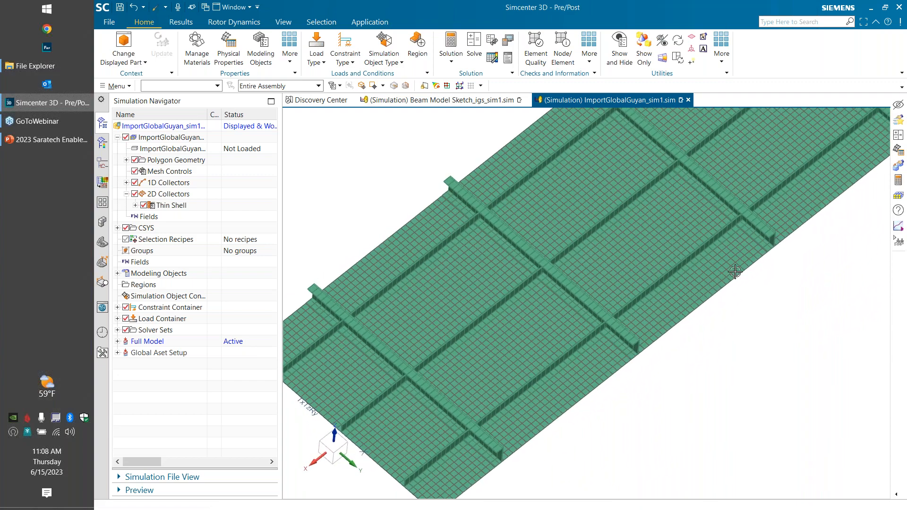
pyautogui.moveTo(759, 224); pyautogui.dragTo(777, 189, button='middle')
pyautogui.moveTo(617, 267); pyautogui.dragTo(629, 259, button='middle')
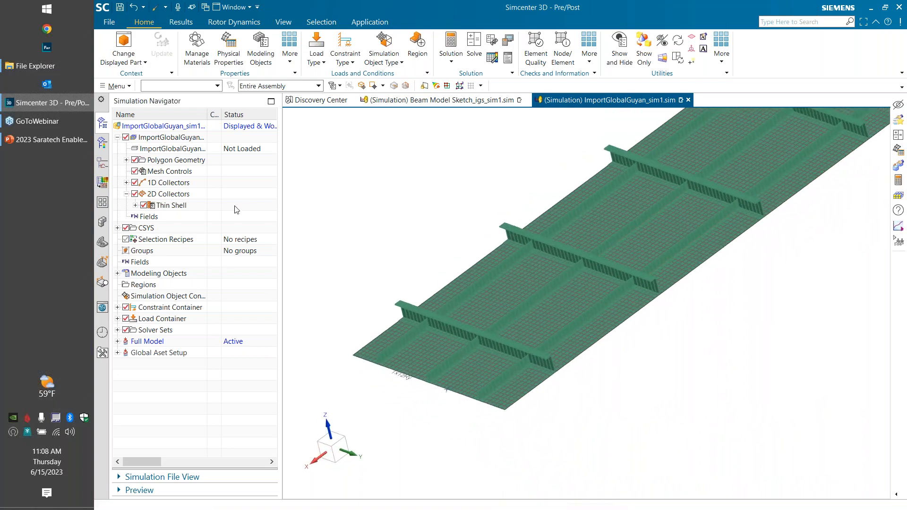
pyautogui.click(126, 183)
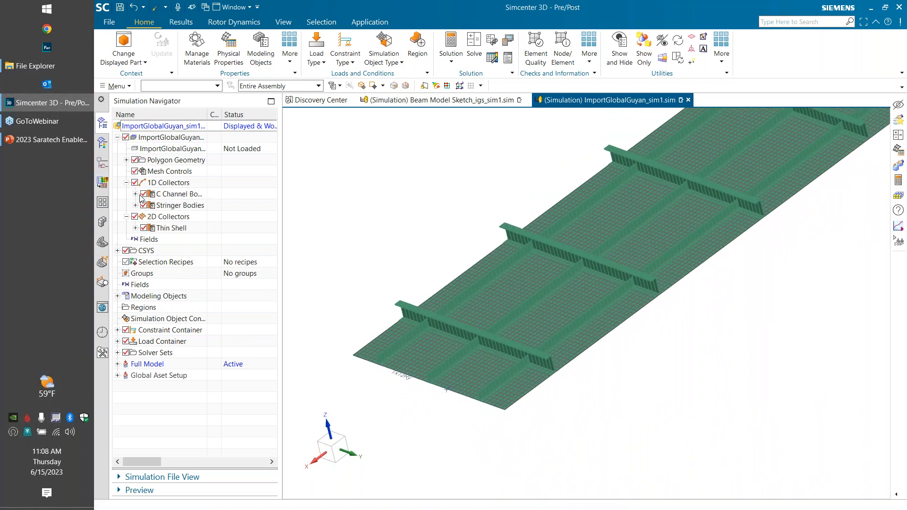
pyautogui.moveTo(477, 311); pyautogui.dragTo(478, 303, button='middle')
pyautogui.scroll(-2, 568, 330)
pyautogui.scroll(2, 568, 329)
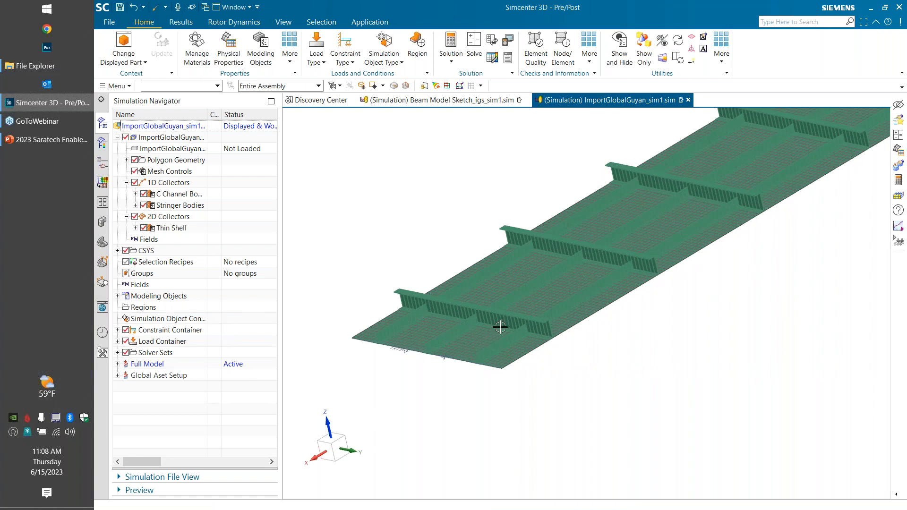
pyautogui.moveTo(498, 325)
pyautogui.mouseDown(button='middle')
pyautogui.moveTo(493, 319)
pyautogui.moveTo(498, 328)
pyautogui.mouseUp(button='middle')
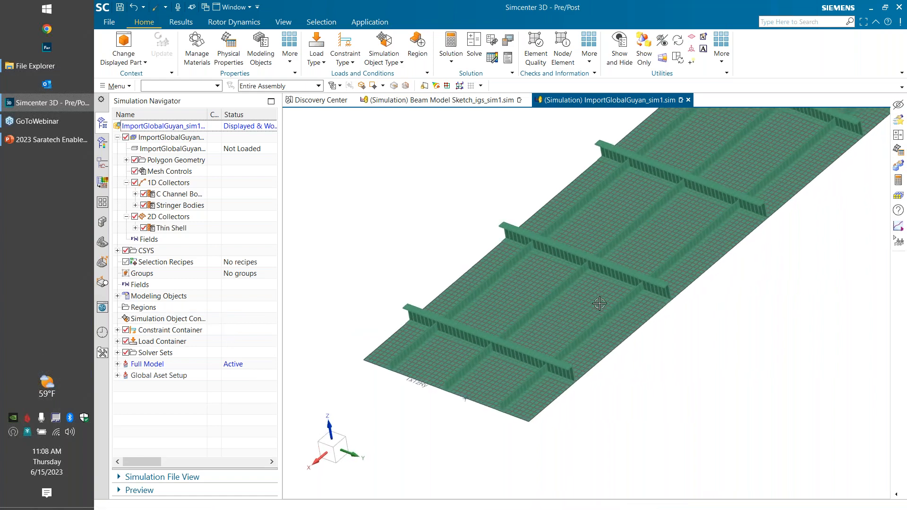
pyautogui.doubleClick(665, 392)
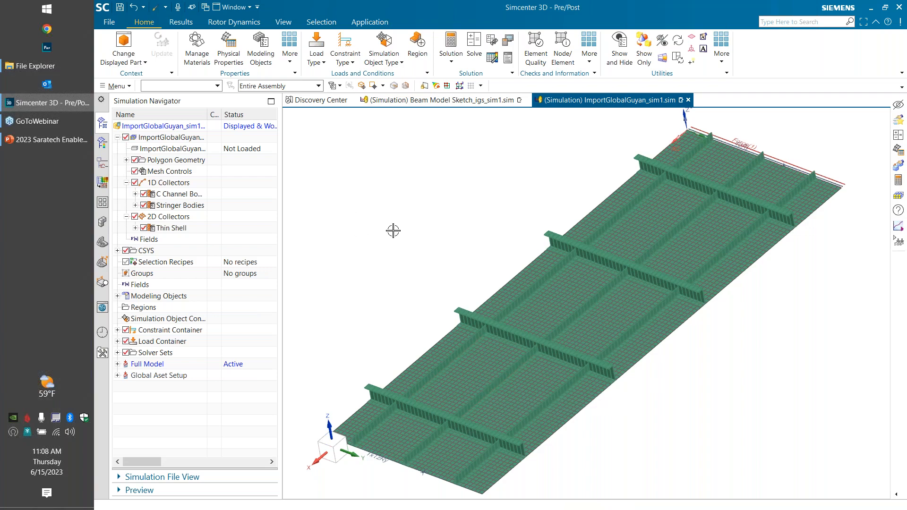
# Create a Simcenter Nastran SOL 105 Linear Buckling solution named Full Model Buckling
pyautogui.click(452, 62)
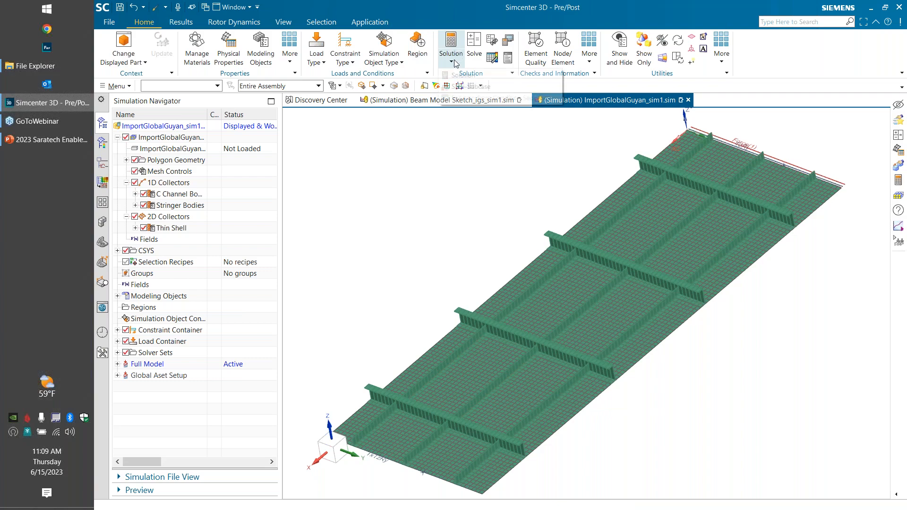
pyautogui.click(460, 75)
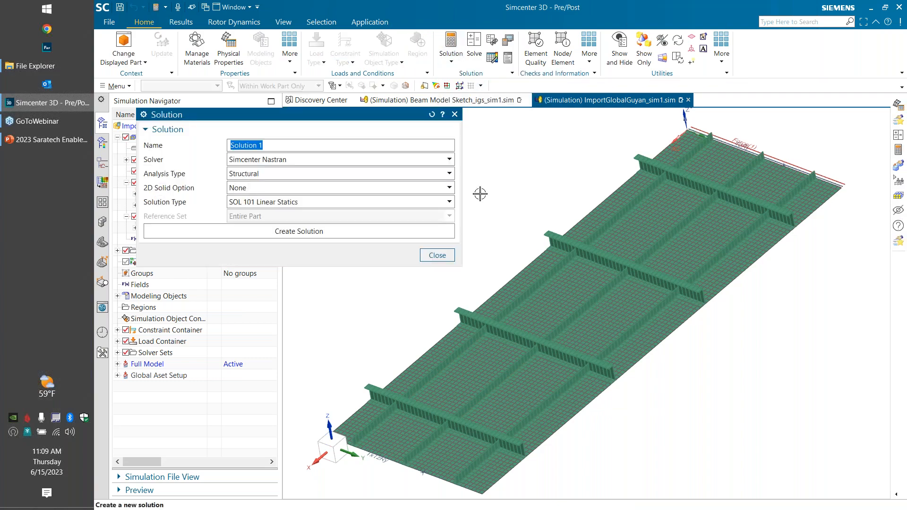
pyautogui.click(448, 203)
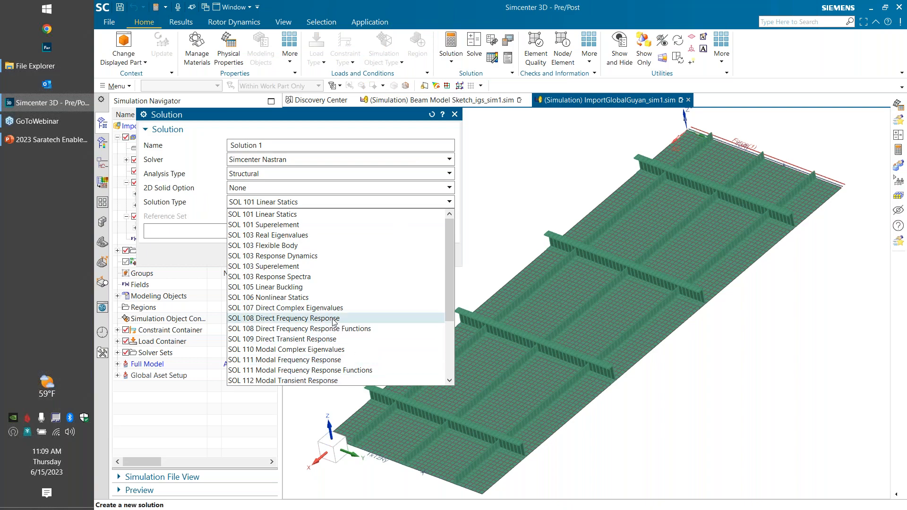
pyautogui.click(286, 288)
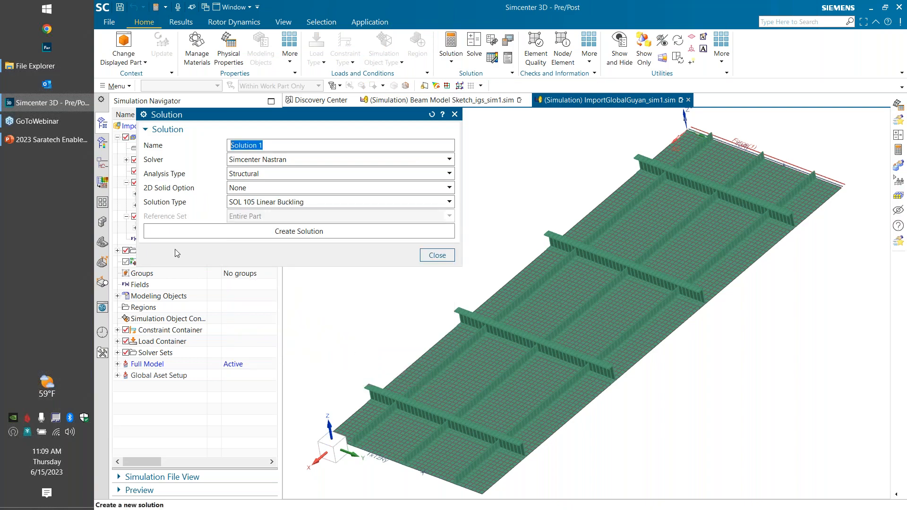
pyautogui.click(320, 233)
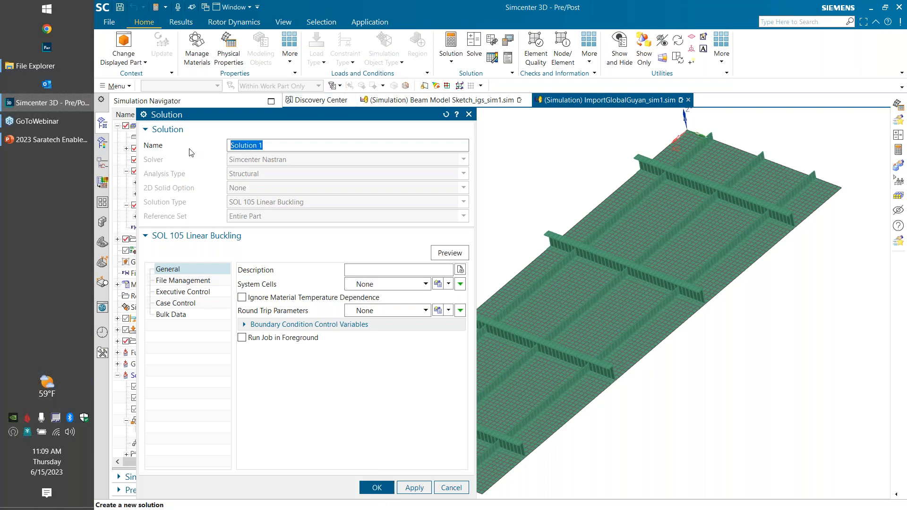
pyautogui.write('Full Model Buckling')
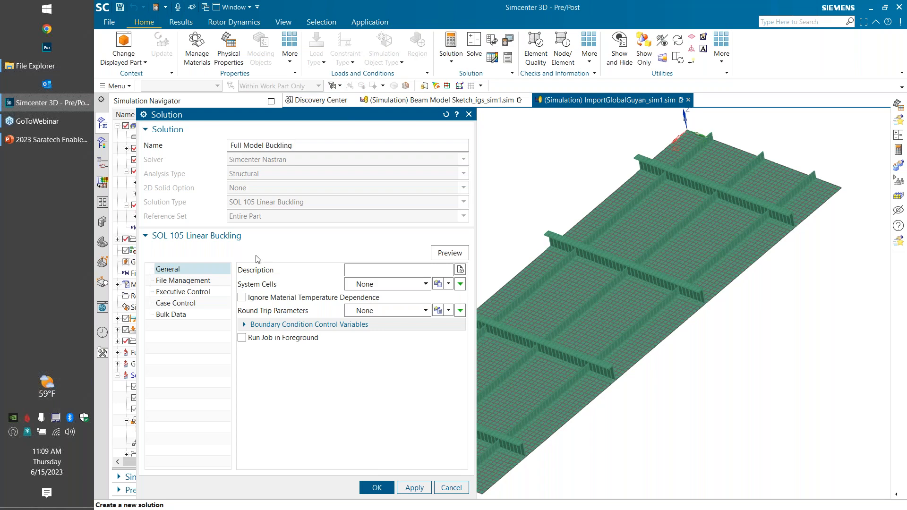
pyautogui.moveTo(240, 120); pyautogui.dragTo(313, 96)
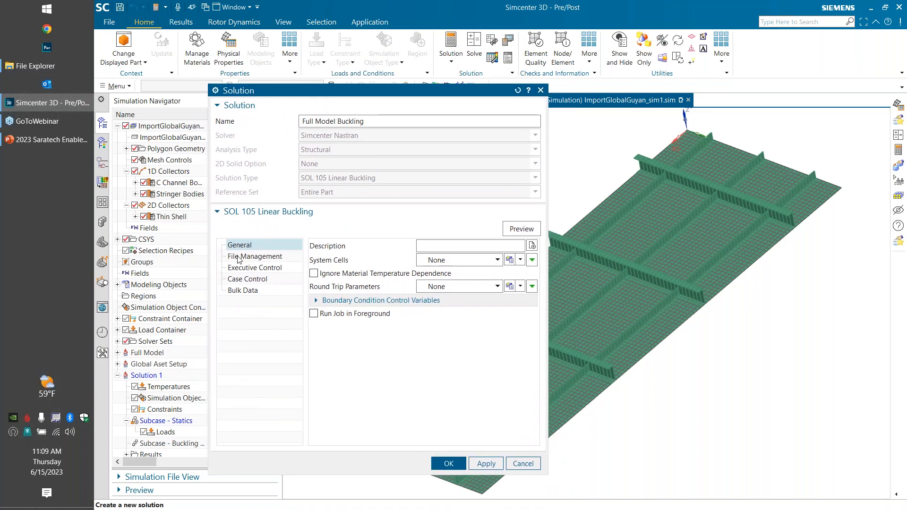
pyautogui.click(448, 463)
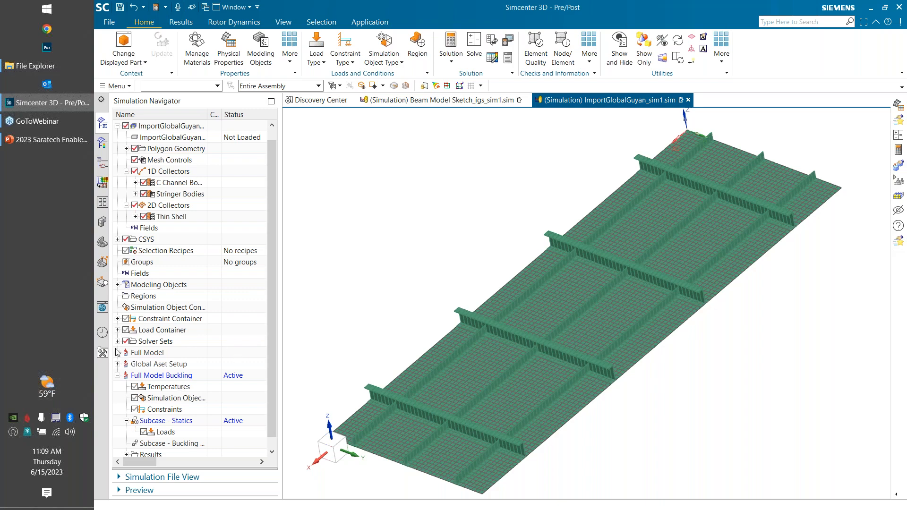
# Add the existing Force(1) load to the static subcase of the Full Model Buckling solution
pyautogui.scroll(-1, 233, 398)
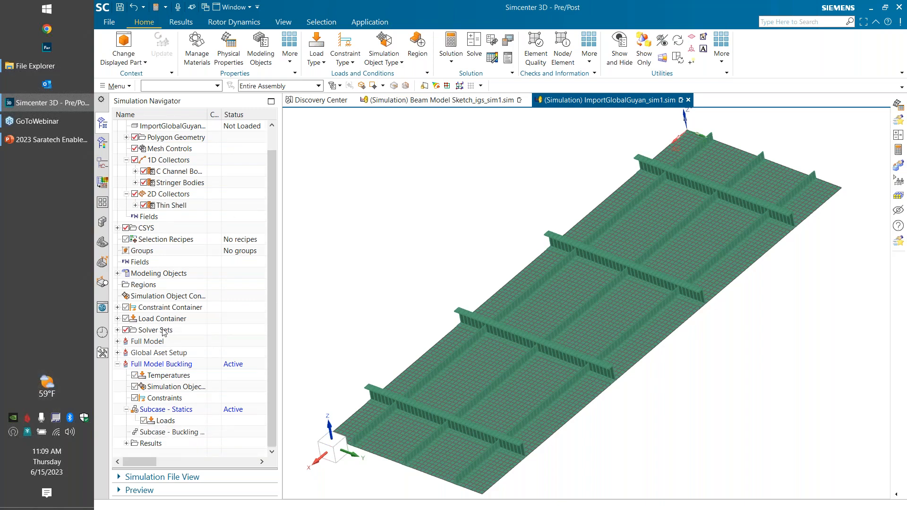
pyautogui.click(117, 319)
pyautogui.rightClick(162, 330)
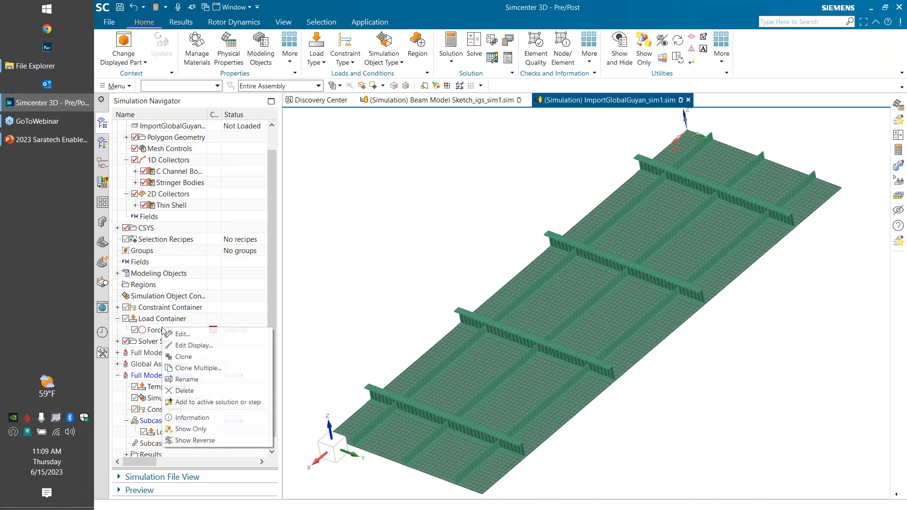
pyautogui.click(210, 402)
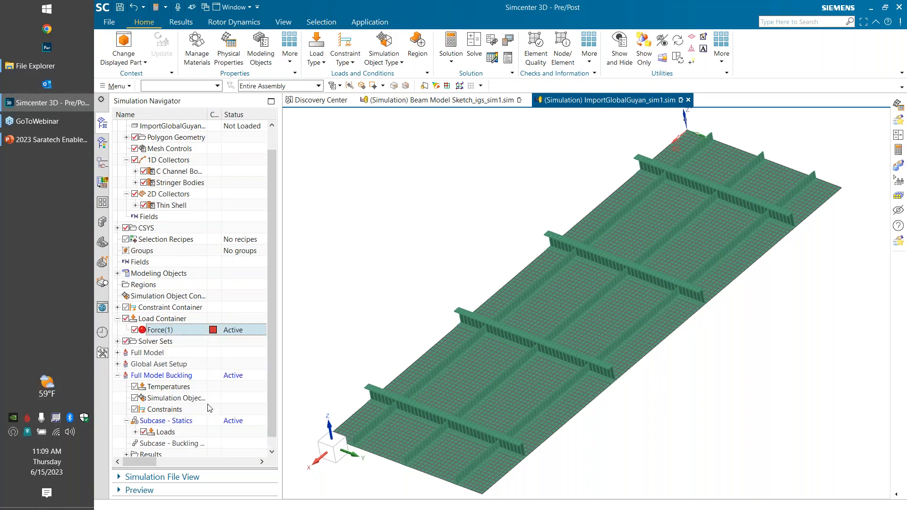
# Add the TxTzRy, TY and TzRy constraints to the Full Model Buckling solution
pyautogui.click(117, 308)
pyautogui.rightClick(171, 320)
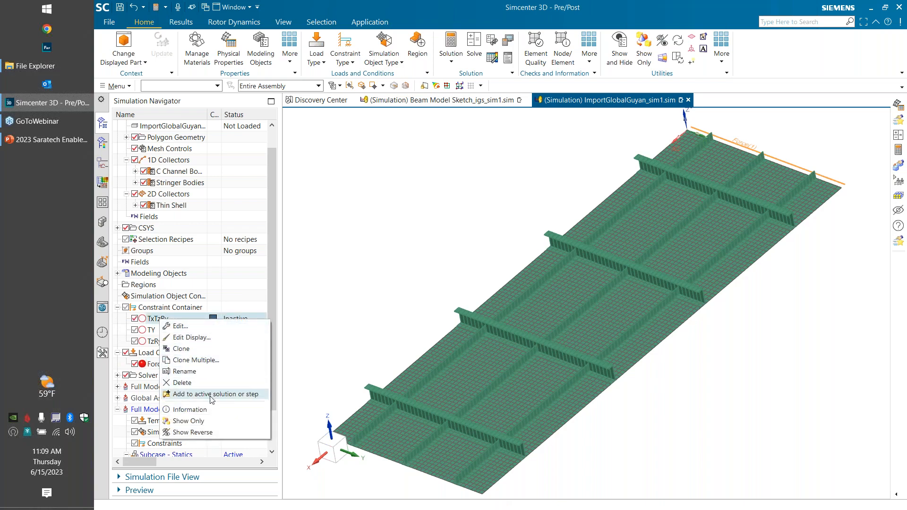
pyautogui.click(211, 399)
pyautogui.rightClick(160, 330)
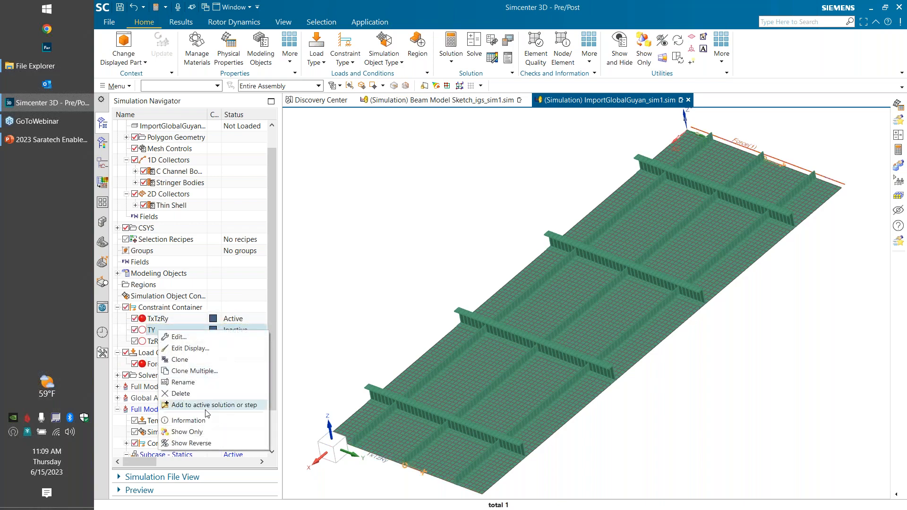
pyautogui.click(206, 406)
pyautogui.rightClick(160, 342)
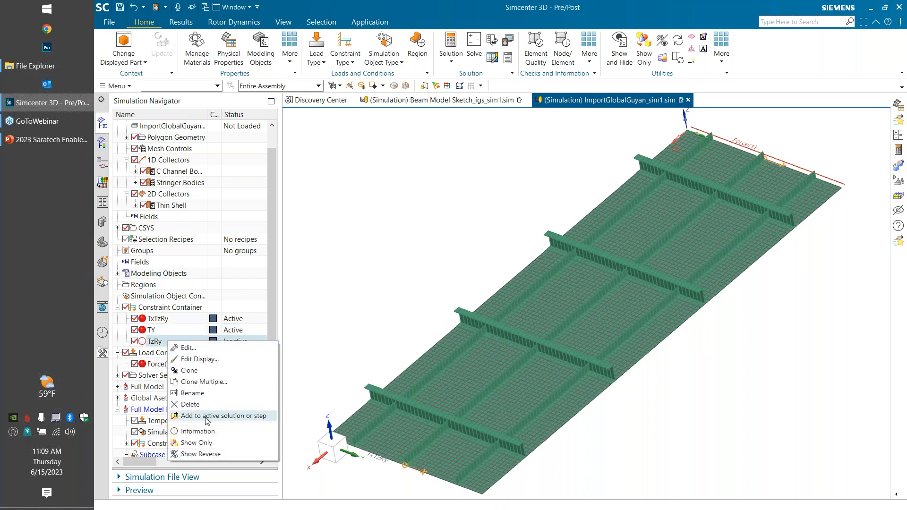
pyautogui.click(207, 416)
pyautogui.click(117, 308)
pyautogui.click(117, 319)
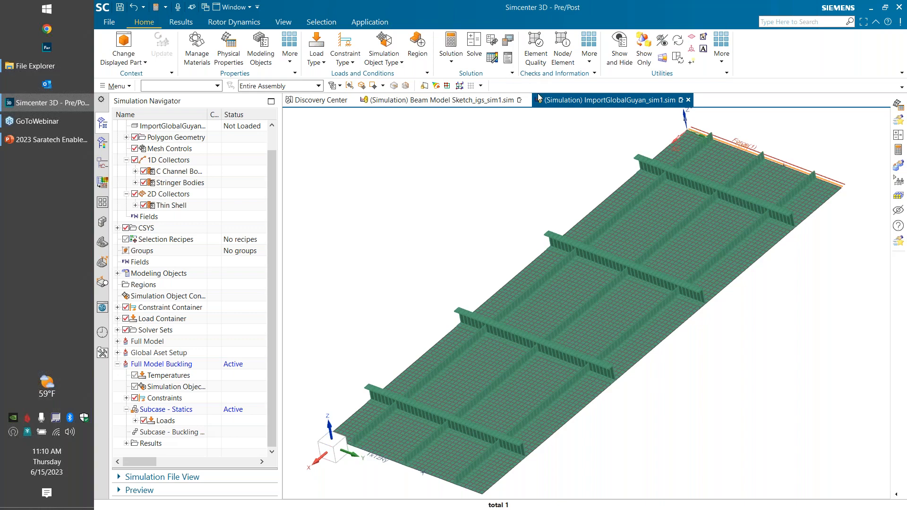
# Set the number of desired modes to 15 in the Lanczos data of the buckling method subcase
pyautogui.rightClick(181, 436)
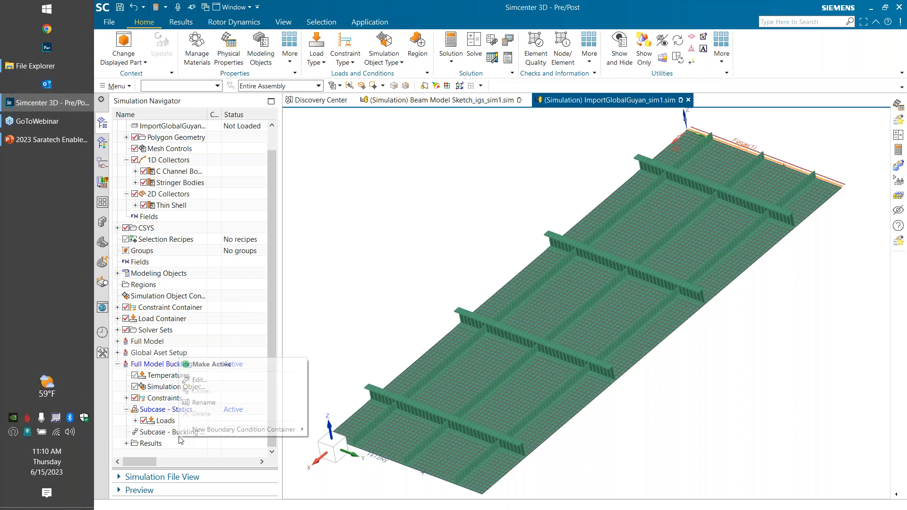
pyautogui.click(200, 382)
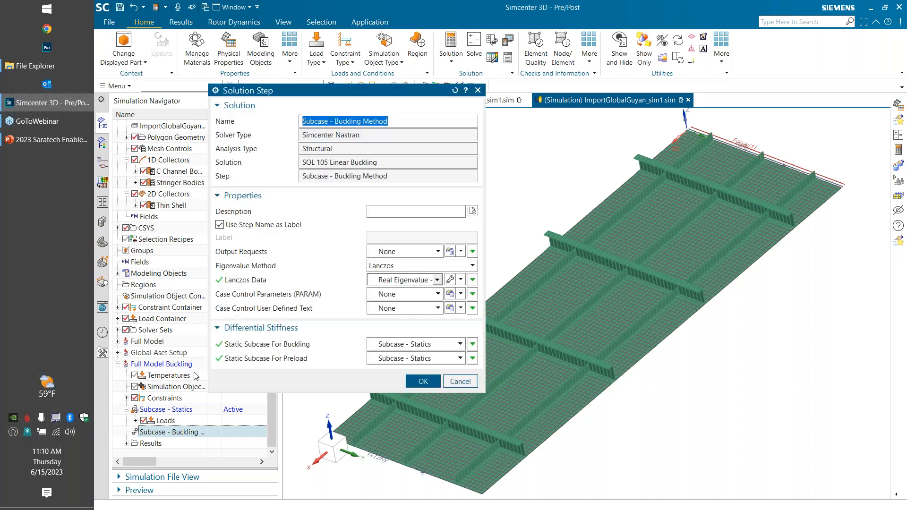
pyautogui.click(451, 279)
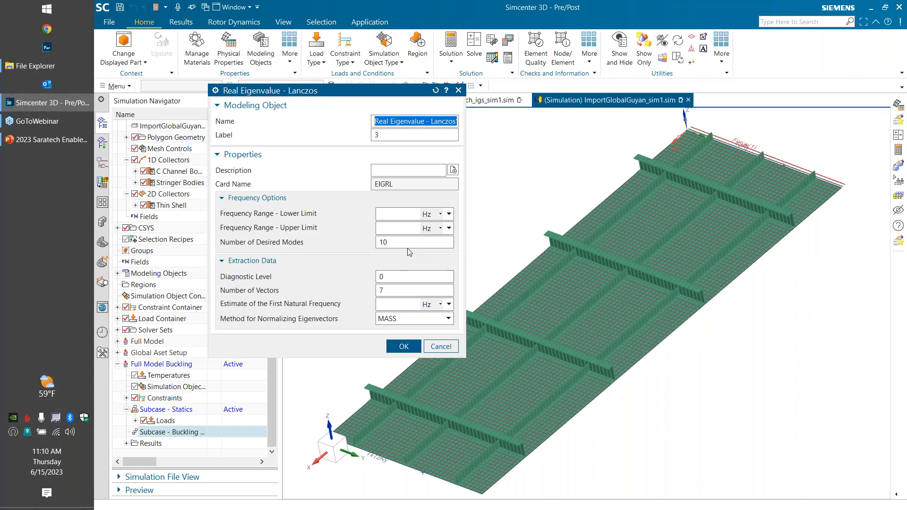
pyautogui.doubleClick(407, 241)
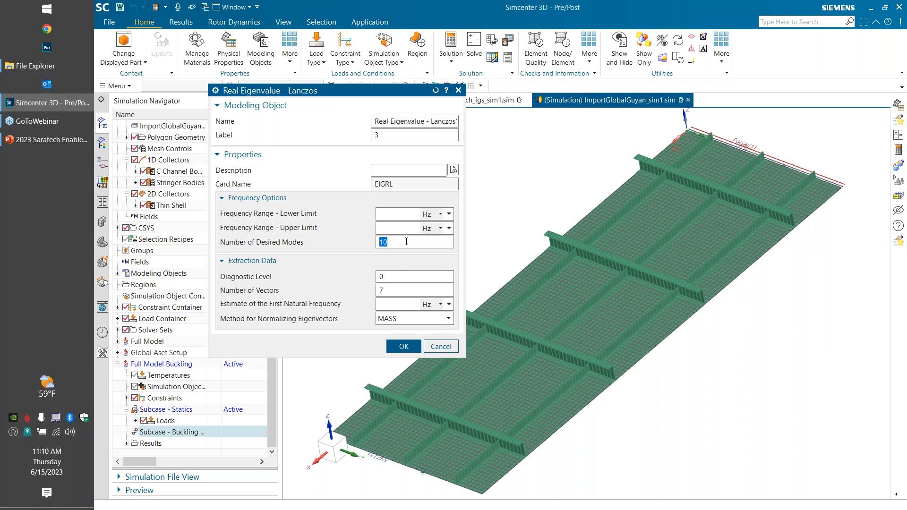
pyautogui.write('1')
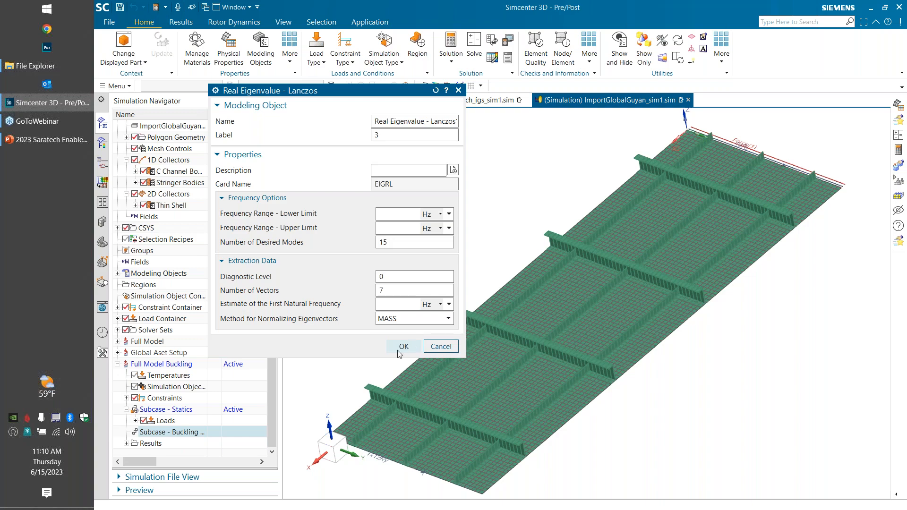
pyautogui.click(400, 349)
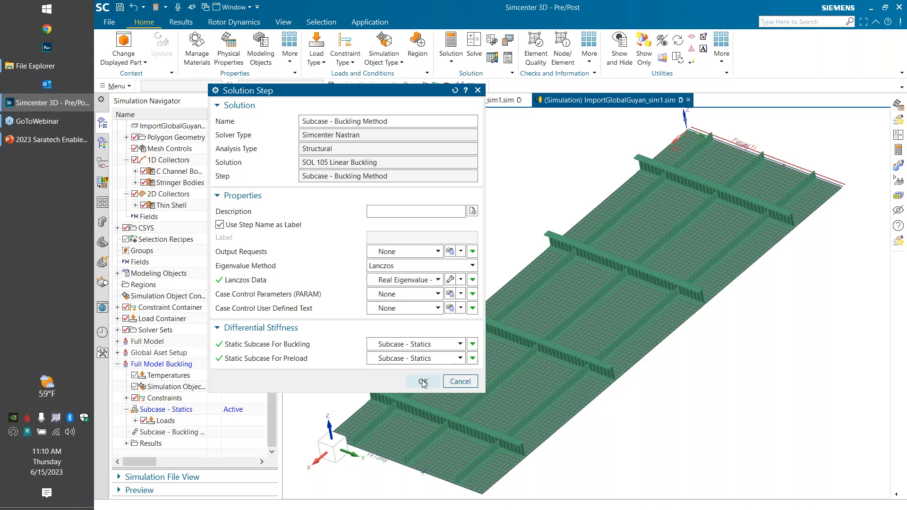
pyautogui.click(423, 383)
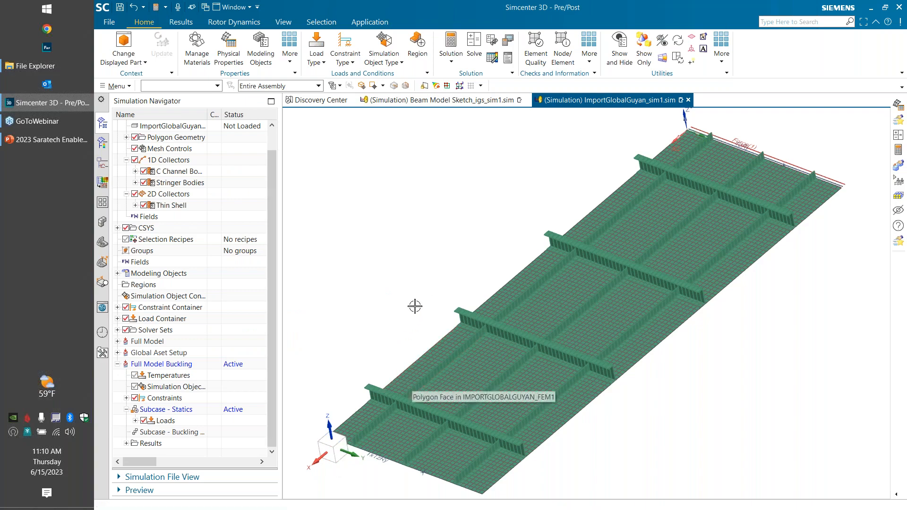
# Solve the Full Model Buckling solution and close the job monitor and information listing
pyautogui.moveTo(414, 290); pyautogui.dragTo(416, 265, button='middle')
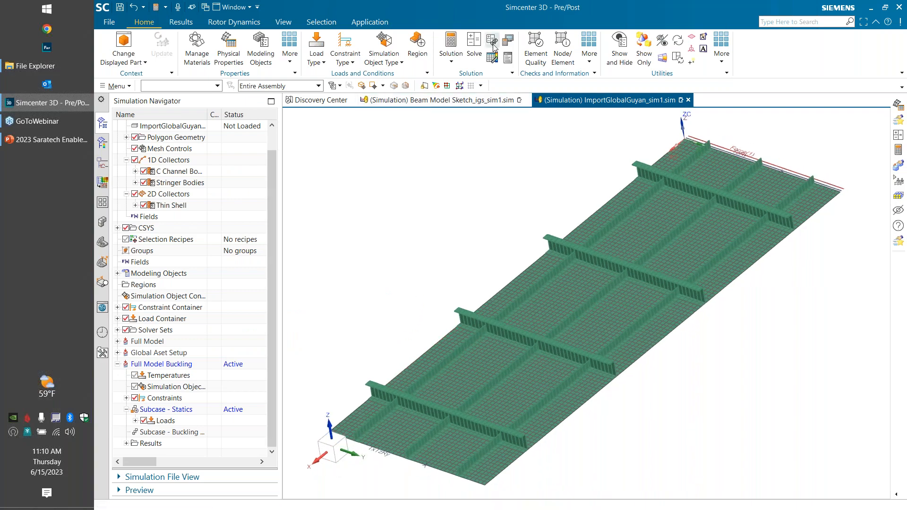
pyautogui.click(475, 45)
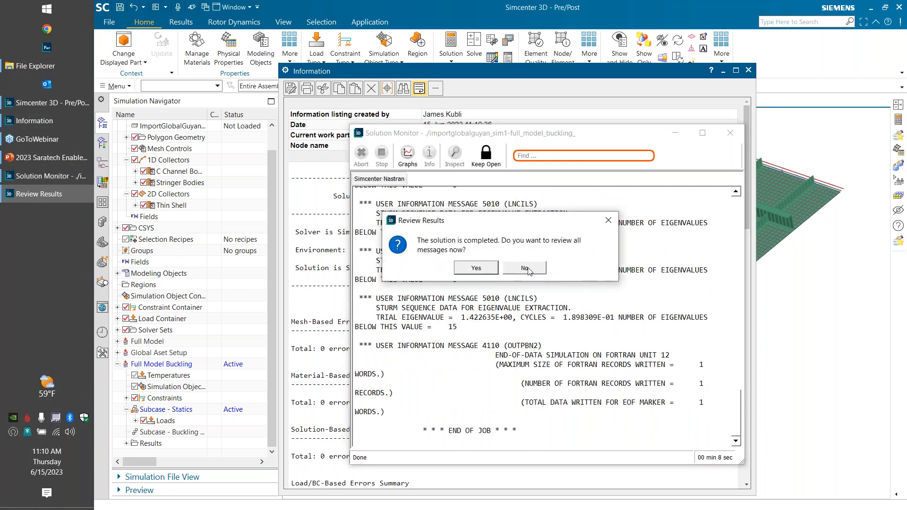
pyautogui.click(471, 269)
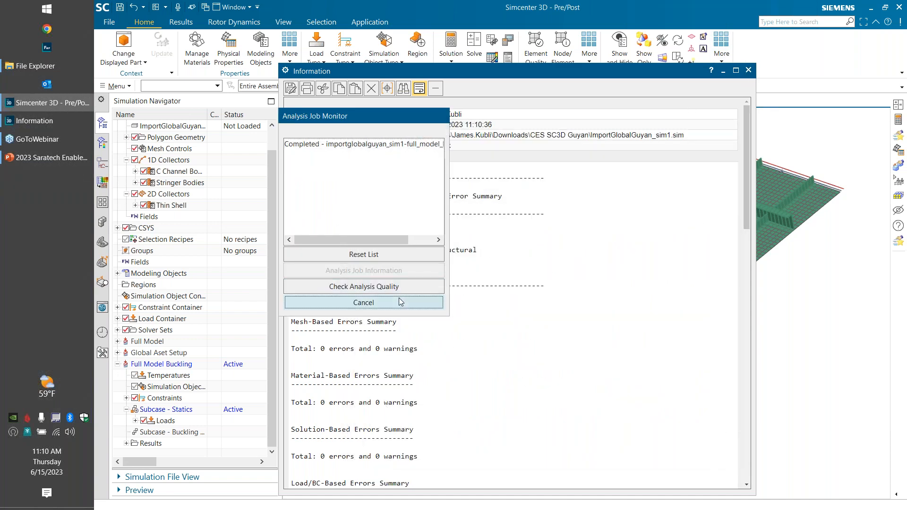
pyautogui.click(398, 298)
pyautogui.click(749, 70)
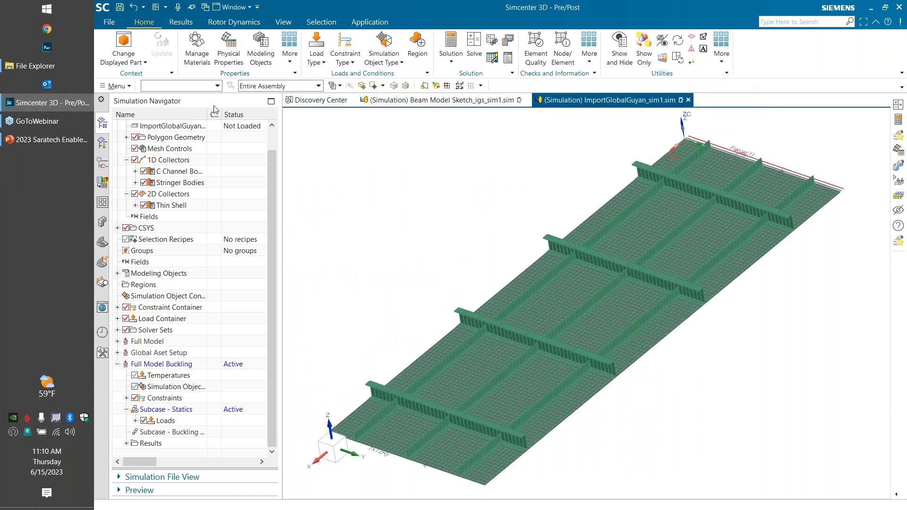
# Load the Full Model Buckling structural results and plot the nodal displacement magnitude of Mode 1
pyautogui.click(102, 143)
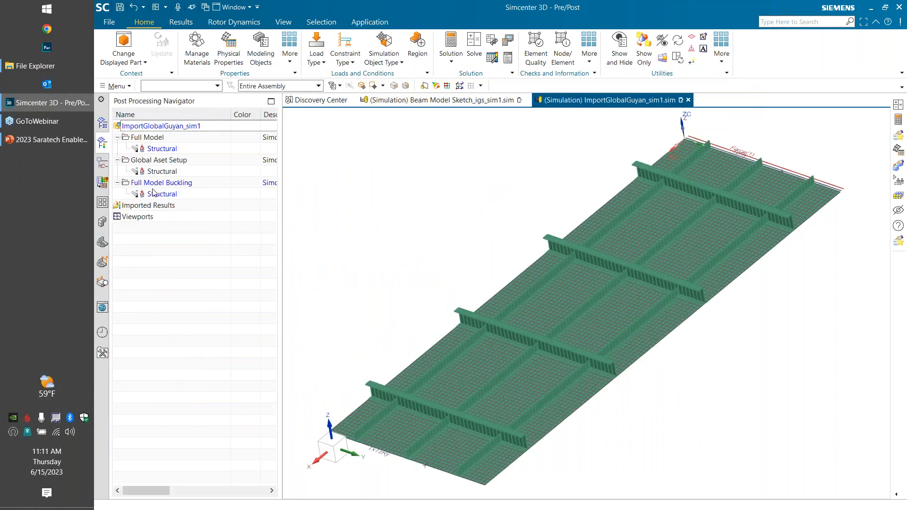
pyautogui.doubleClick(167, 197)
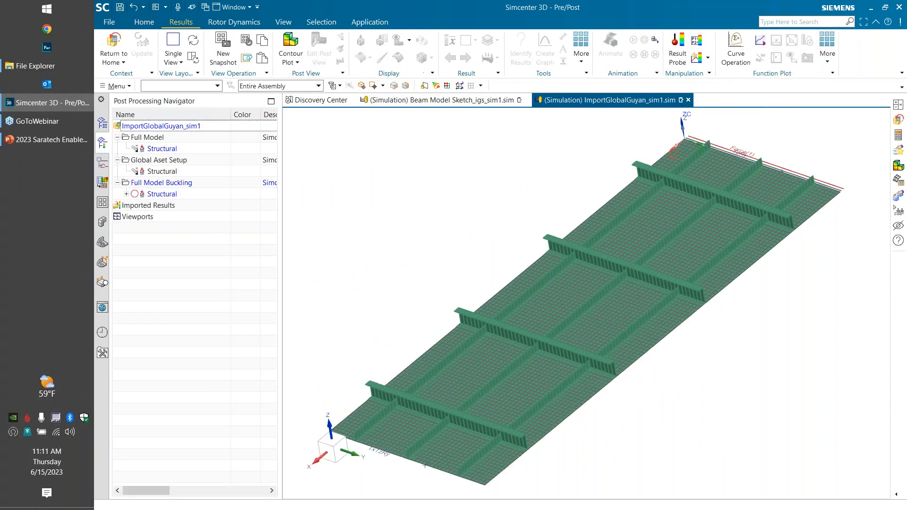
pyautogui.click(126, 195)
pyautogui.click(136, 217)
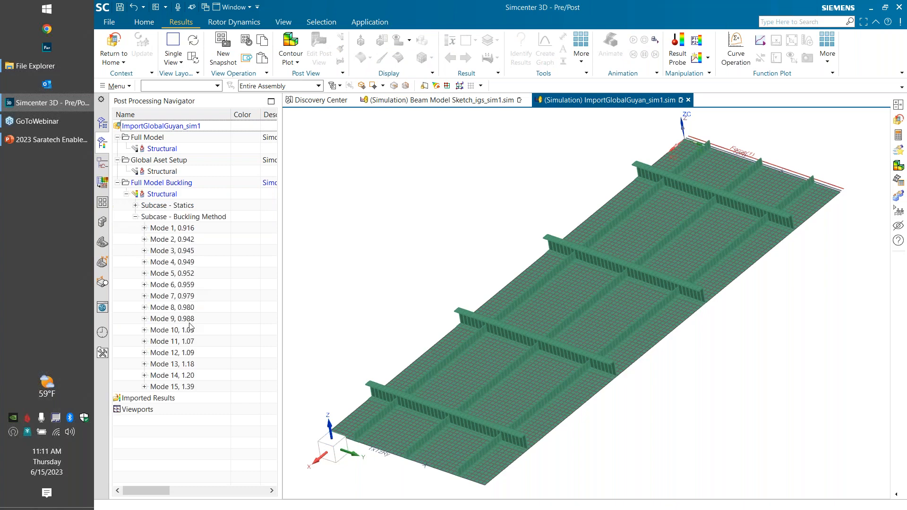
pyautogui.click(144, 228)
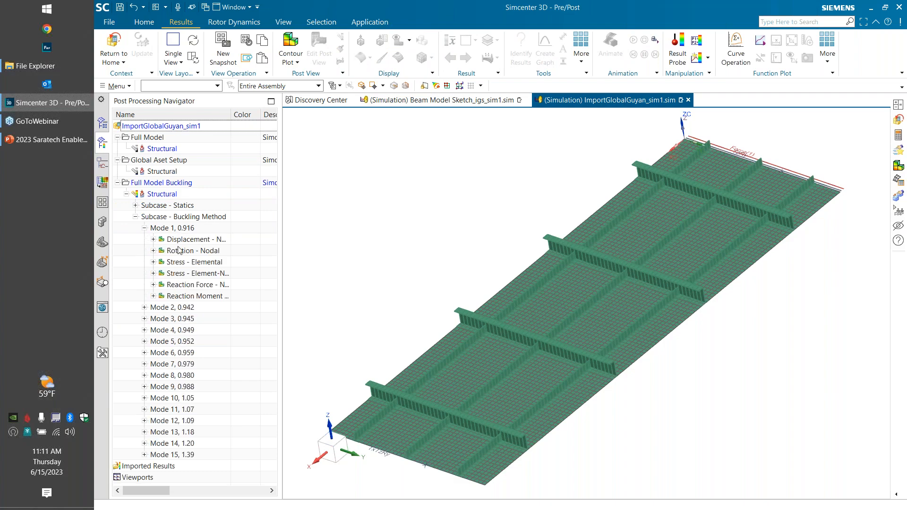
pyautogui.click(154, 240)
pyautogui.doubleClick(191, 285)
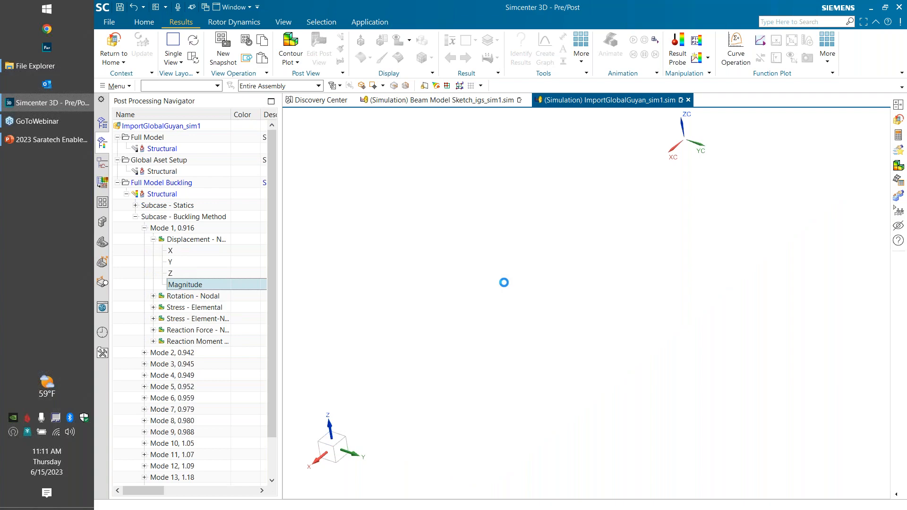
pyautogui.moveTo(742, 243)
pyautogui.mouseDown(button='middle')
pyautogui.moveTo(728, 245)
pyautogui.moveTo(883, 262)
pyautogui.moveTo(698, 364)
pyautogui.moveTo(674, 308)
pyautogui.moveTo(754, 318)
pyautogui.moveTo(690, 344)
pyautogui.moveTo(735, 344)
pyautogui.moveTo(686, 356)
pyautogui.moveTo(671, 350)
pyautogui.mouseUp(button='middle')
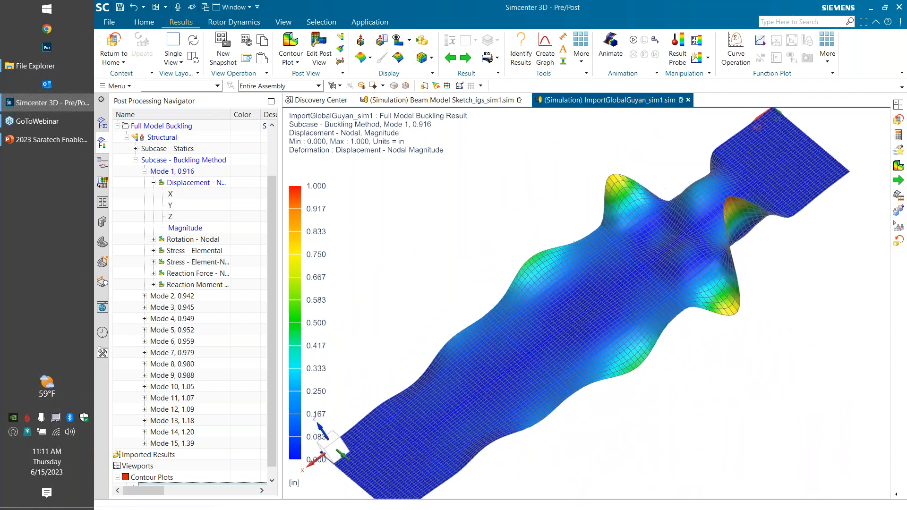
# Plot the nodal displacement magnitude of Mode 9 and examine the deformed shape along the panel's edges
pyautogui.click(144, 297)
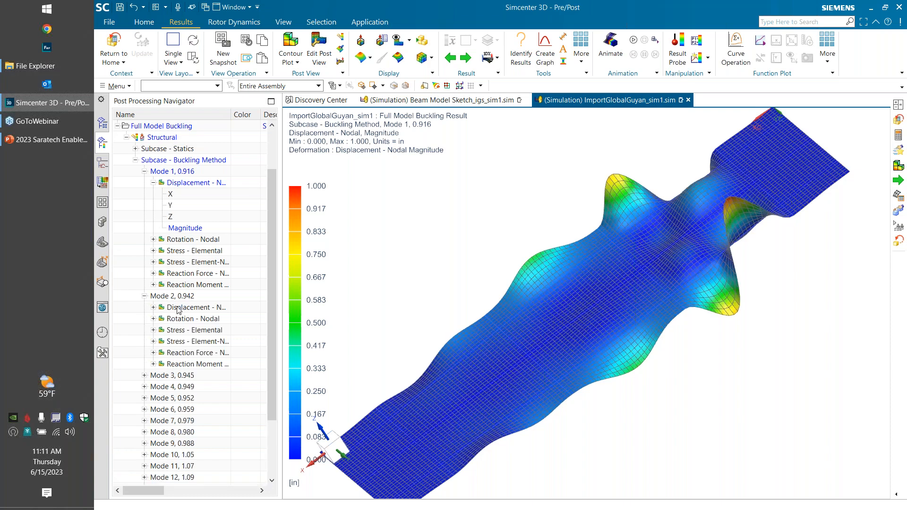
pyautogui.scroll(-3, 167, 366)
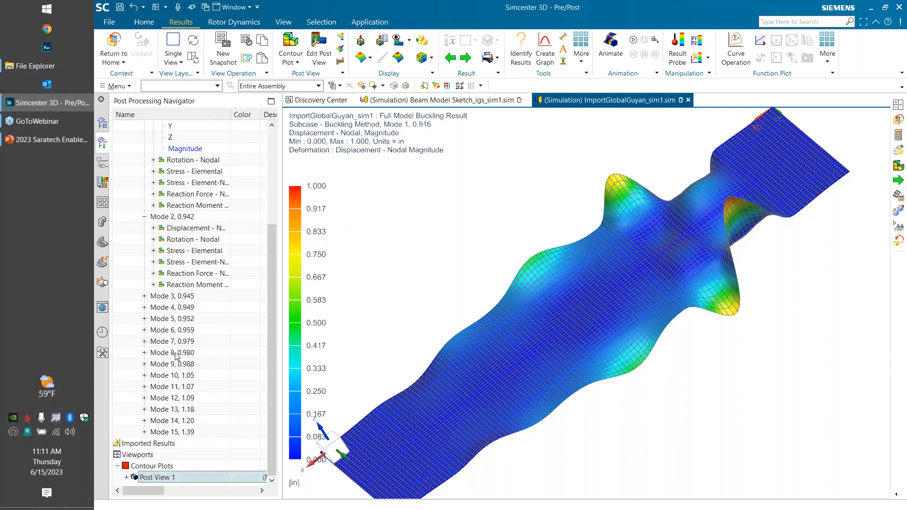
pyautogui.click(143, 364)
pyautogui.click(153, 376)
pyautogui.doubleClick(190, 422)
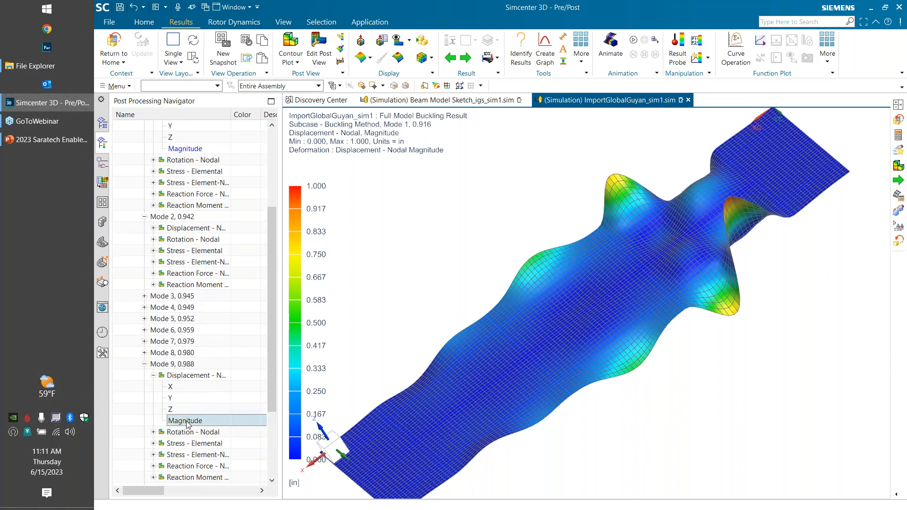
pyautogui.moveTo(470, 278); pyautogui.dragTo(651, 299, button='middle')
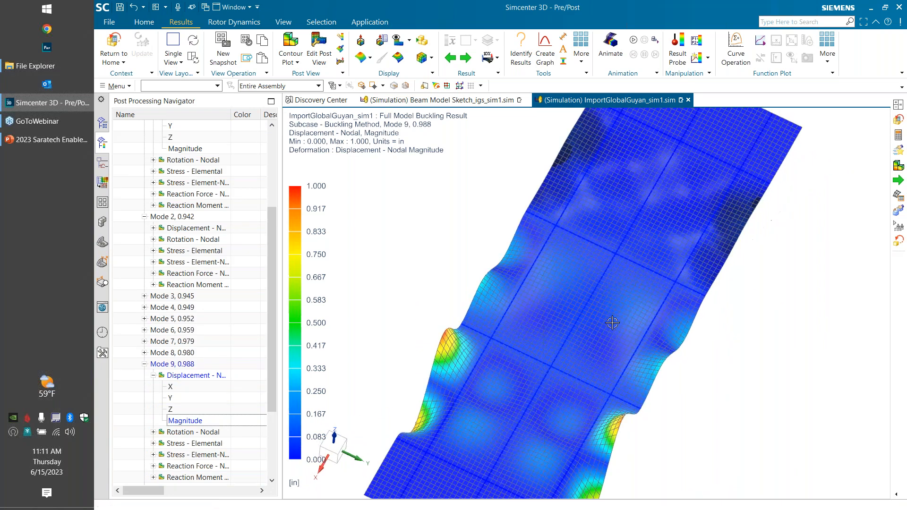
pyautogui.moveTo(563, 349); pyautogui.dragTo(543, 335, button='middle')
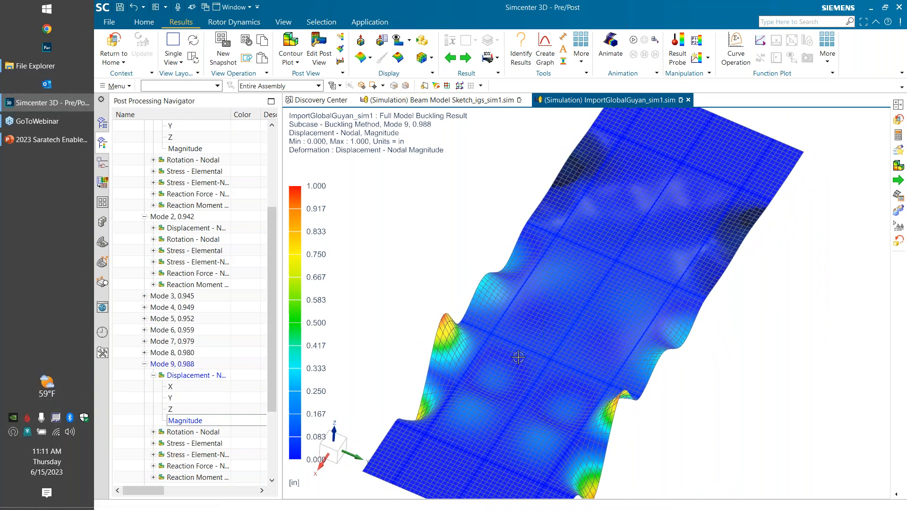
pyautogui.moveTo(711, 289); pyautogui.dragTo(596, 395, button='middle')
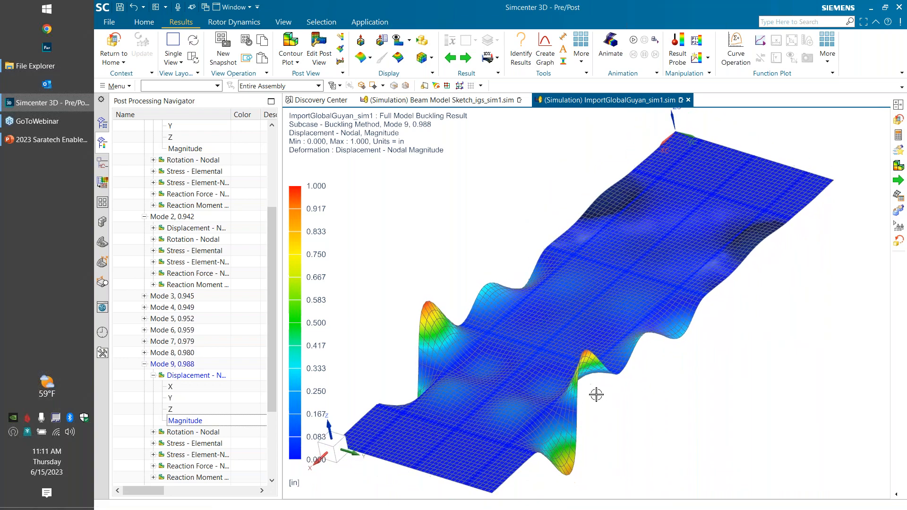
pyautogui.scroll(2, 822, 231)
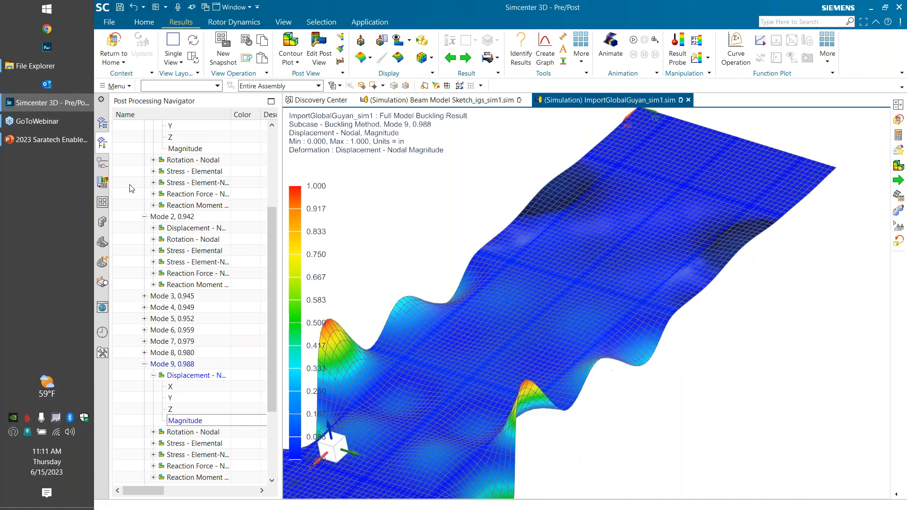
# Collapse the expanded buckling mode results and examine the Mode 9 shape between the stiffeners
pyautogui.click(144, 217)
pyautogui.click(145, 296)
pyautogui.scroll(3, 194, 242)
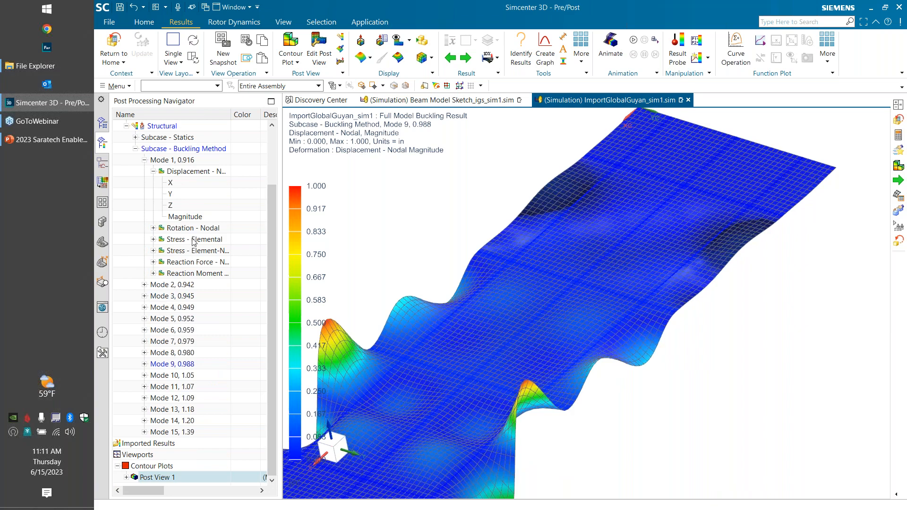
pyautogui.click(154, 172)
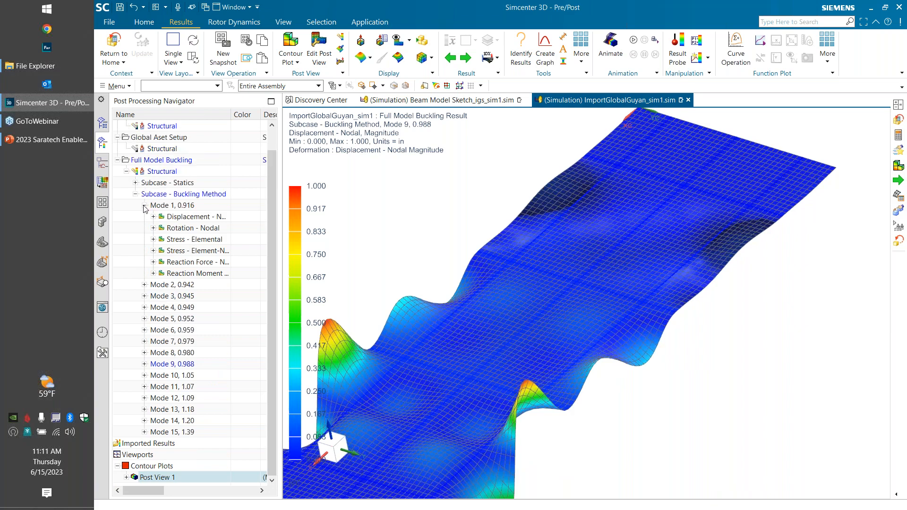
pyautogui.click(144, 205)
pyautogui.moveTo(634, 336); pyautogui.dragTo(430, 228, button='middle')
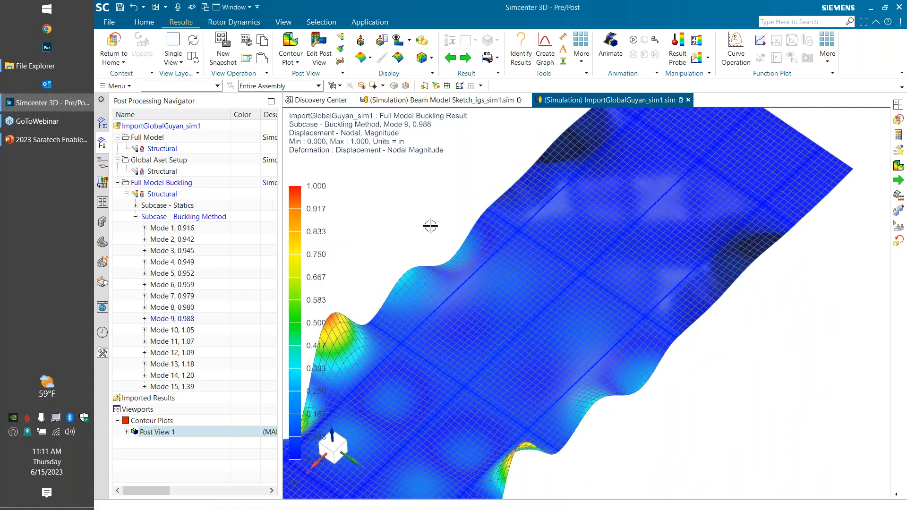
pyautogui.moveTo(624, 242); pyautogui.dragTo(645, 255, button='middle')
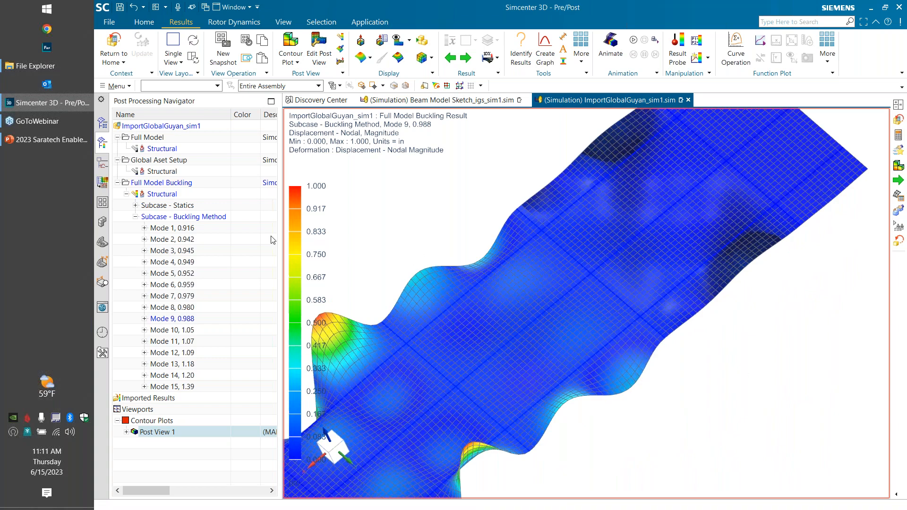
pyautogui.click(135, 217)
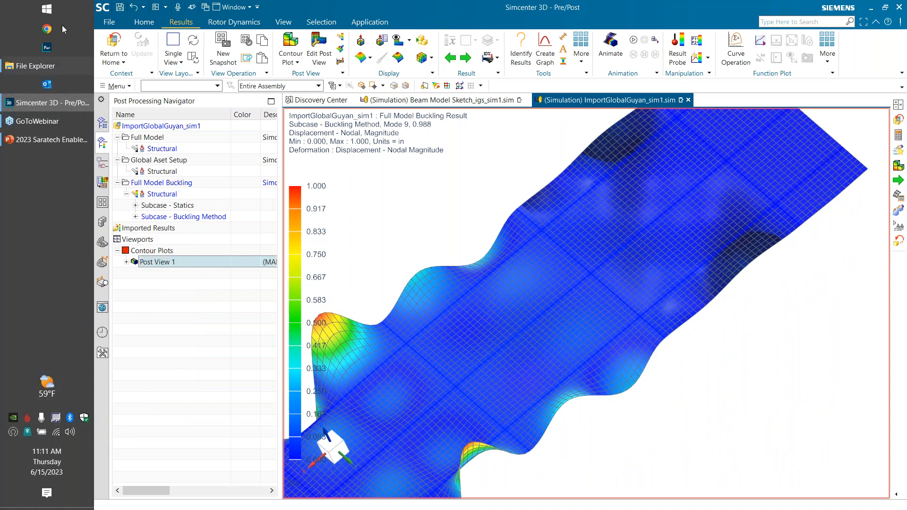
# Leave the results display, return to the simulation model and fit the whole panel in view
pyautogui.click(102, 123)
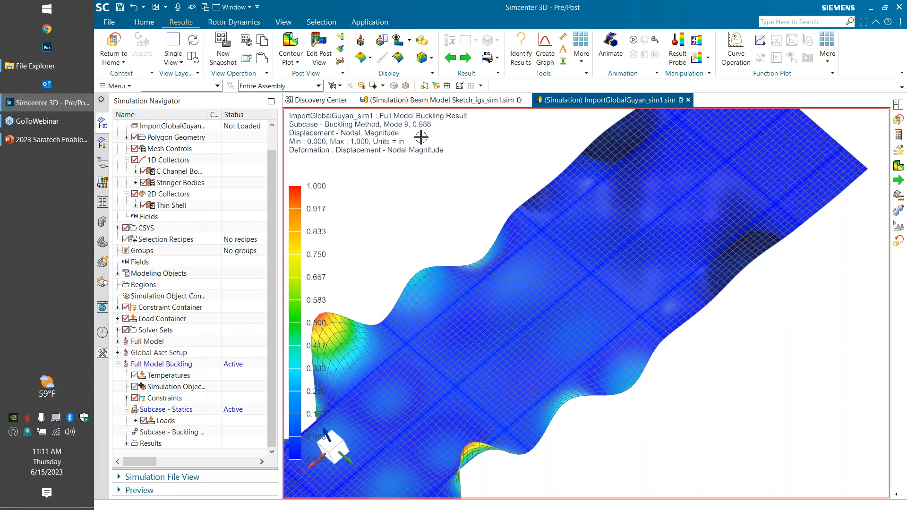
pyautogui.click(114, 45)
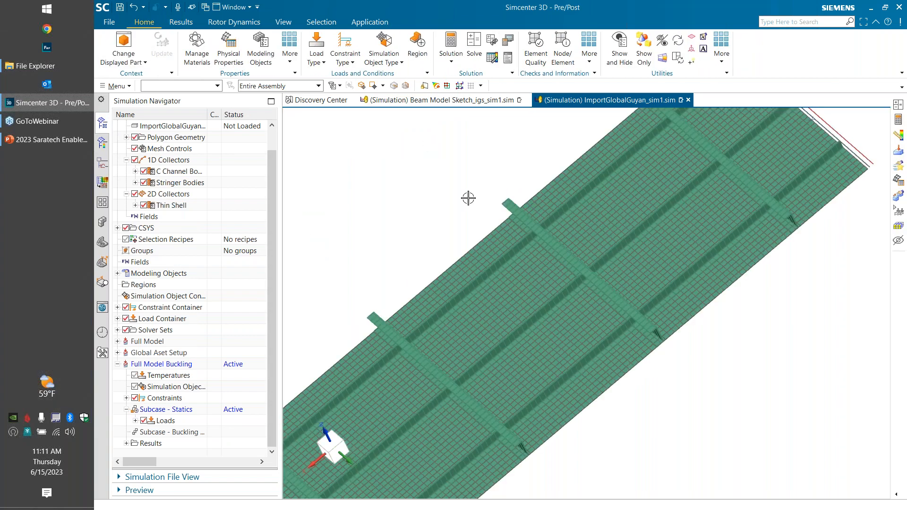
pyautogui.hotkey('ctrl', 'f')
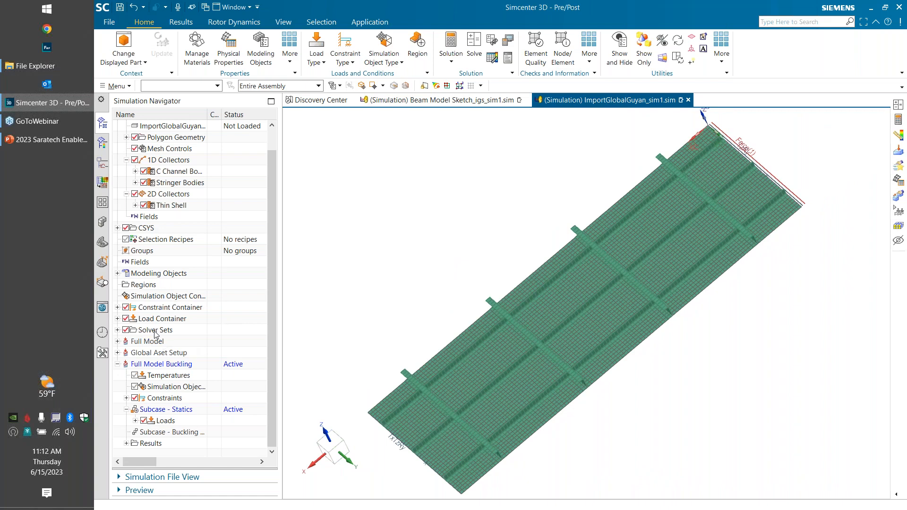
# Create a DOF set named "Beams Only Aset" in the solver sets and include all six degrees of freedom, DOF1 to DOF6
pyautogui.rightClick(155, 332)
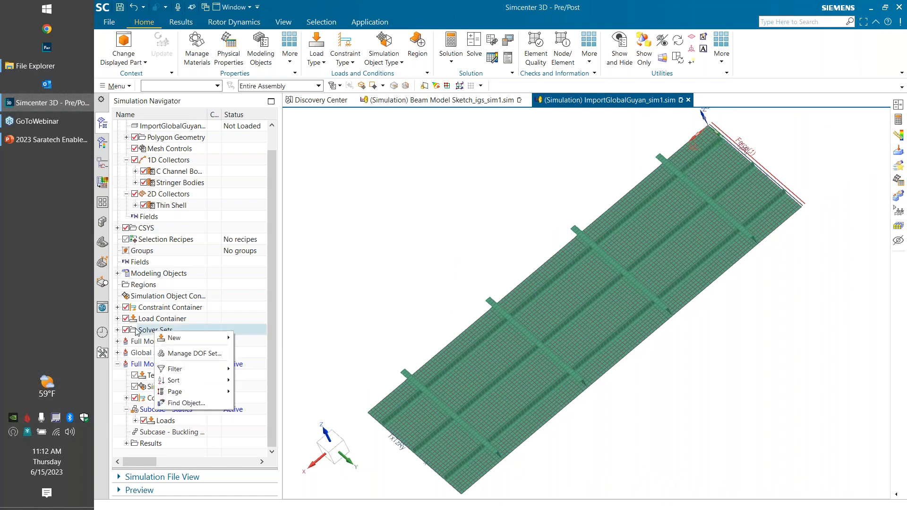
pyautogui.moveTo(172, 340)
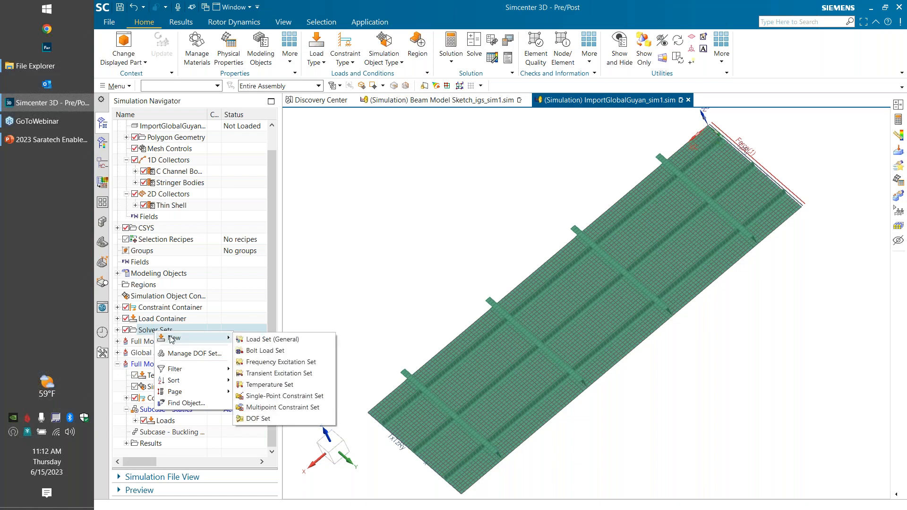
pyautogui.click(258, 418)
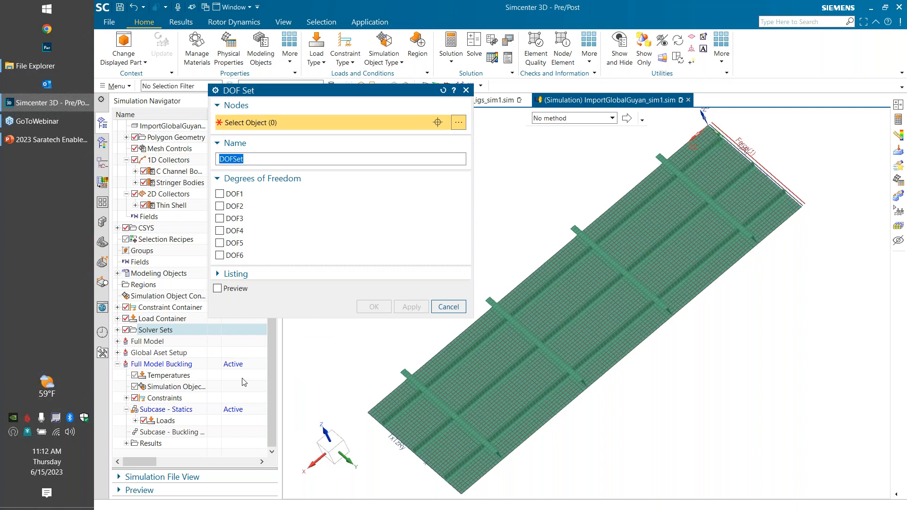
pyautogui.write('Beams Only As')
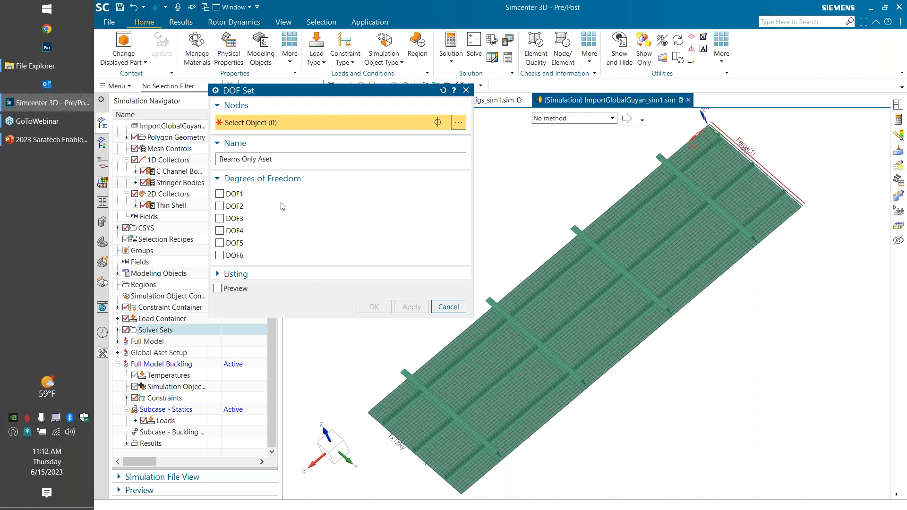
pyautogui.click(219, 194)
pyautogui.click(219, 206)
pyautogui.click(219, 218)
pyautogui.click(220, 230)
pyautogui.click(219, 242)
pyautogui.click(219, 255)
# Set the DOF set's node selection to the Related Nodes smart selector method, with Polygon Edge as the input filter
pyautogui.moveTo(739, 405); pyautogui.dragTo(622, 273, button='middle')
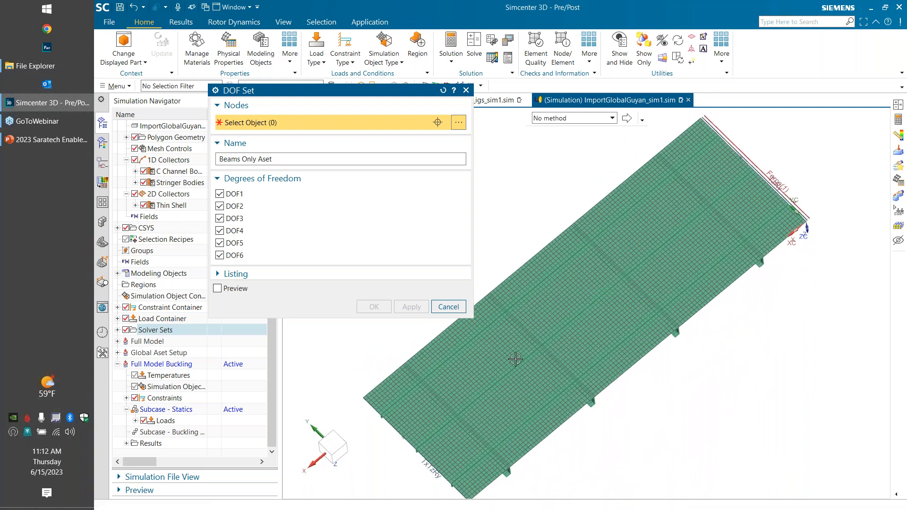
pyautogui.click(458, 122)
pyautogui.click(405, 124)
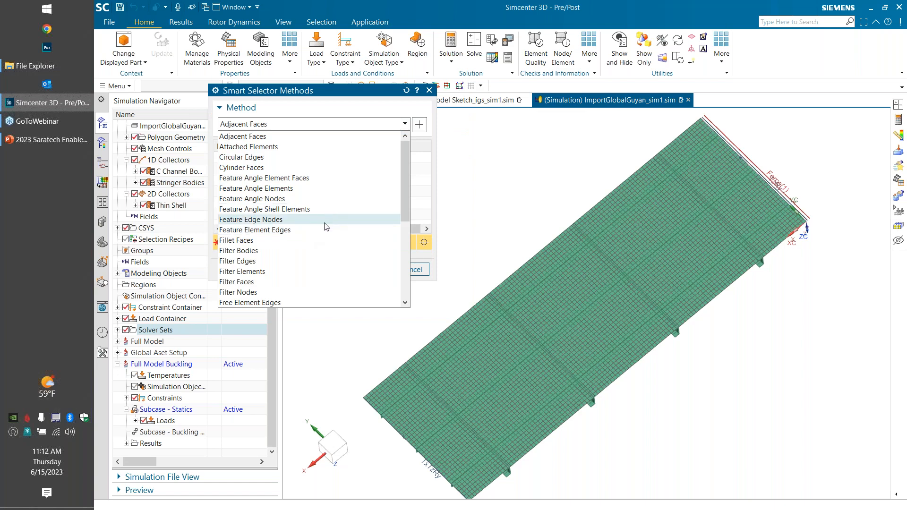
pyautogui.scroll(-5, 327, 217)
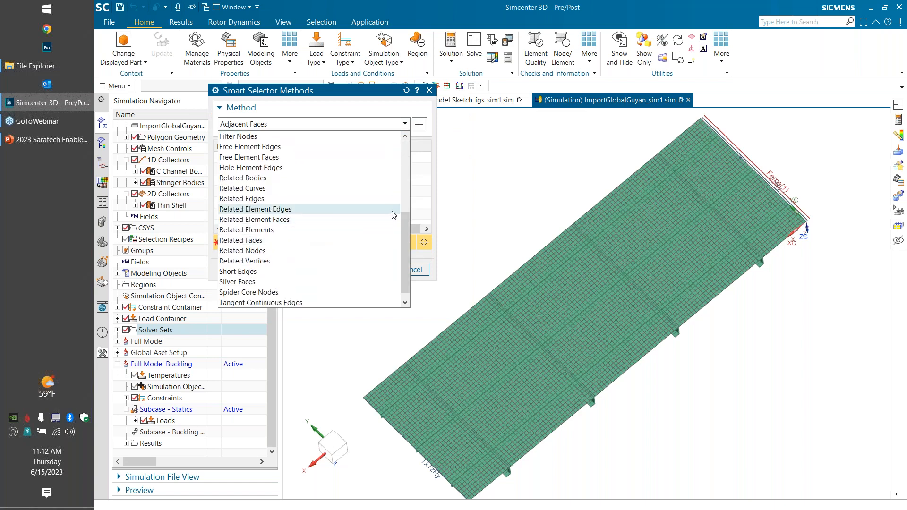
pyautogui.click(277, 253)
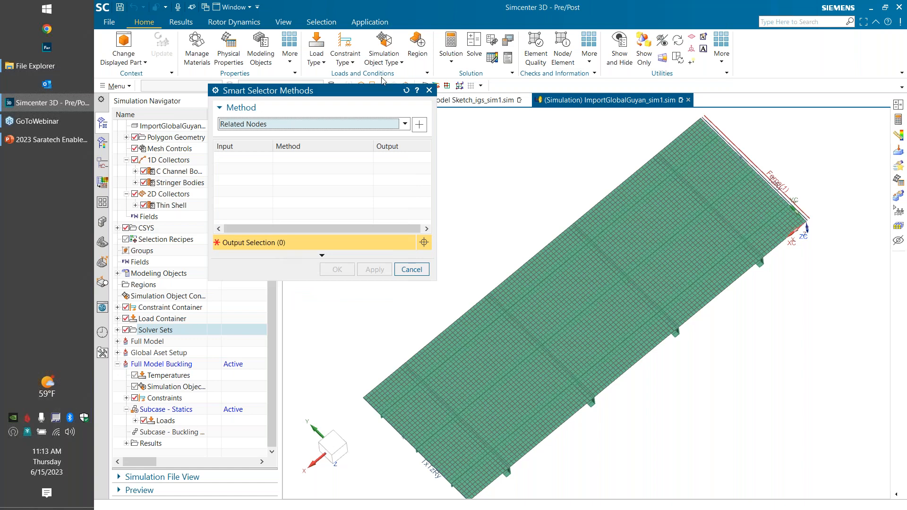
pyautogui.click(419, 124)
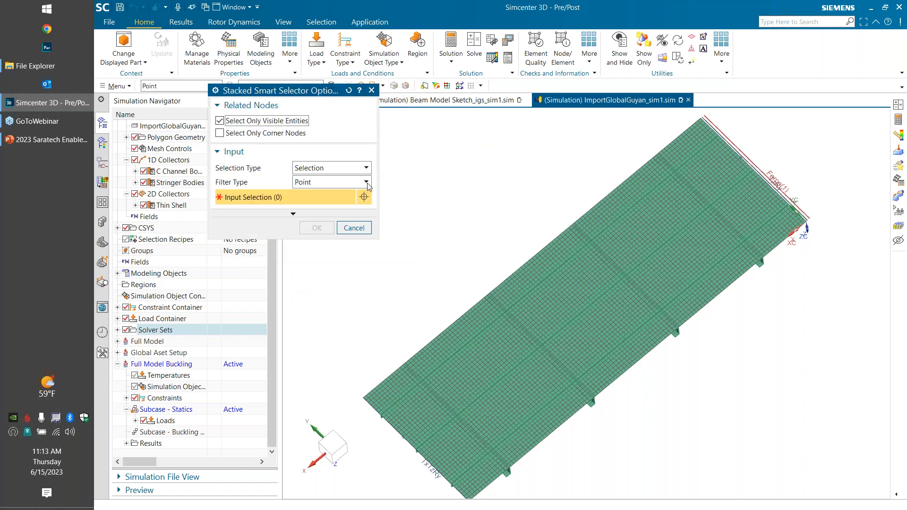
pyautogui.click(366, 182)
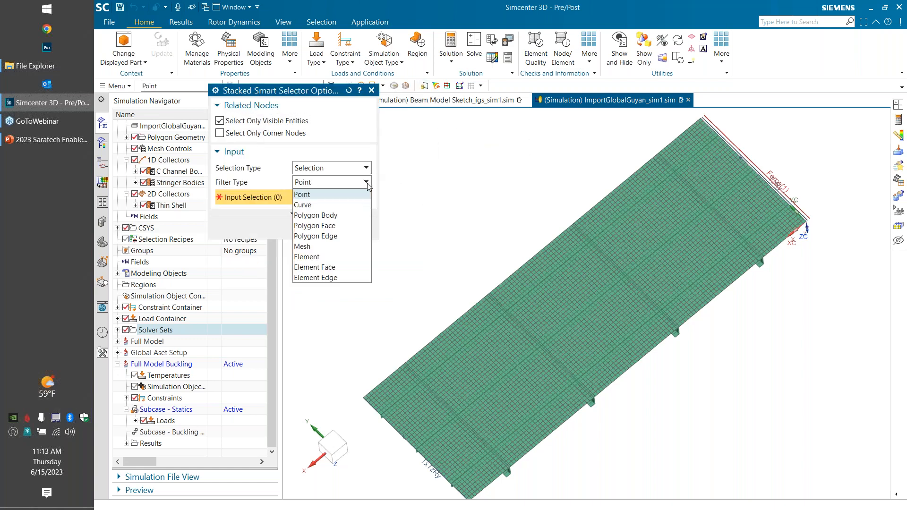
pyautogui.click(326, 236)
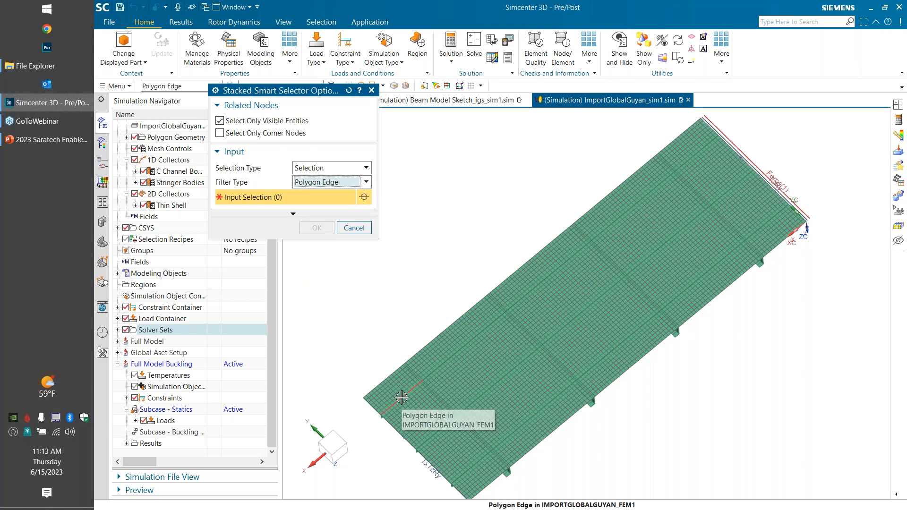
# Select all polygon edges on the skin along the three stringers and the four C-channel cross members over the panel's full length
pyautogui.click(427, 386)
pyautogui.click(418, 377)
pyautogui.click(437, 392)
pyautogui.click(438, 428)
pyautogui.click(437, 428)
pyautogui.click(473, 465)
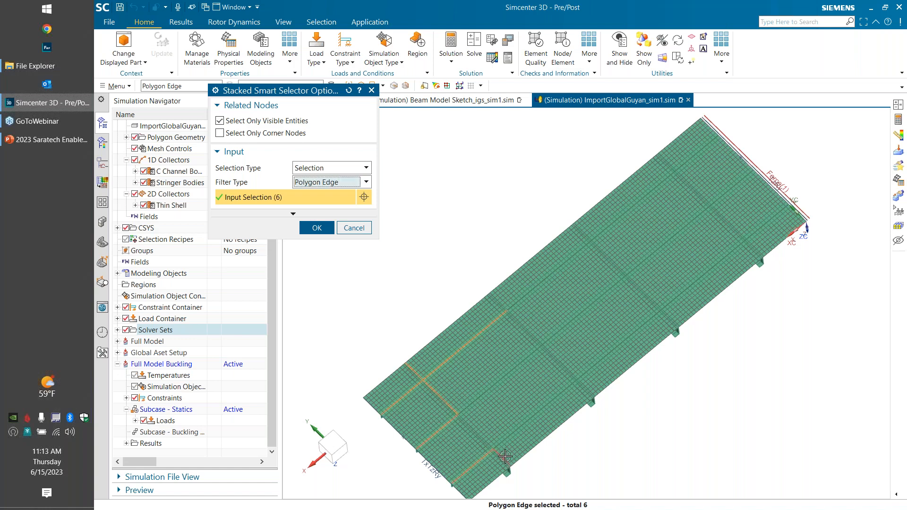
pyautogui.click(504, 457)
pyautogui.click(479, 435)
pyautogui.click(487, 392)
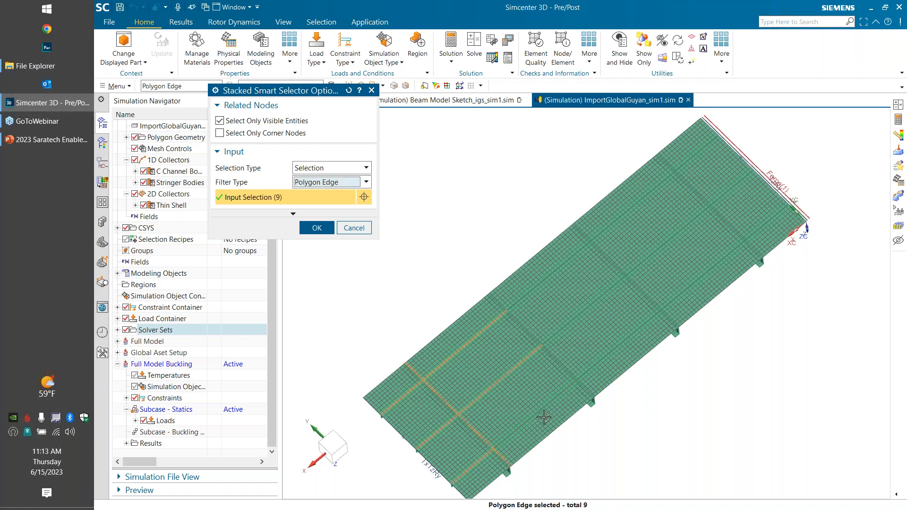
pyautogui.click(538, 414)
pyautogui.click(559, 360)
pyautogui.click(534, 327)
pyautogui.click(525, 330)
pyautogui.click(499, 304)
pyautogui.click(525, 296)
pyautogui.click(584, 236)
pyautogui.click(605, 252)
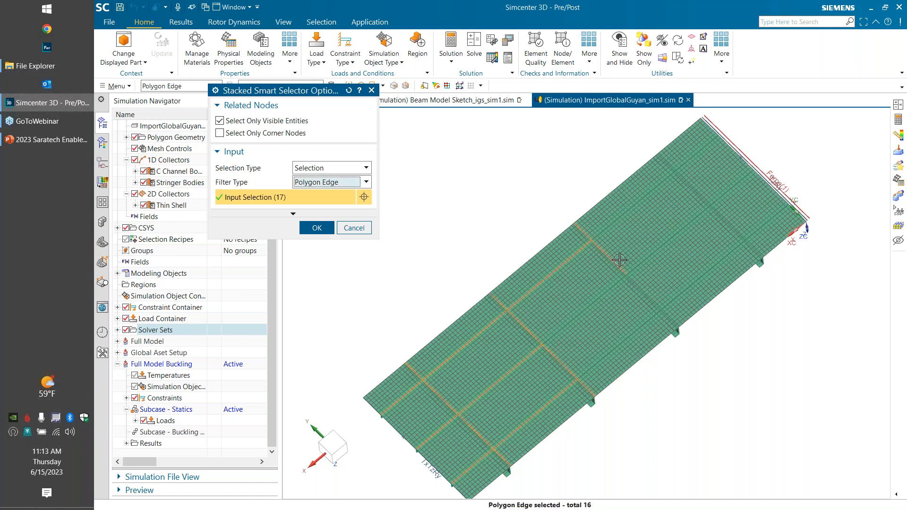
pyautogui.click(635, 266)
pyautogui.click(637, 283)
pyautogui.click(613, 287)
pyautogui.click(625, 341)
pyautogui.click(674, 319)
pyautogui.click(704, 274)
pyautogui.click(757, 250)
pyautogui.click(739, 228)
pyautogui.click(769, 222)
pyautogui.click(732, 188)
pyautogui.click(695, 192)
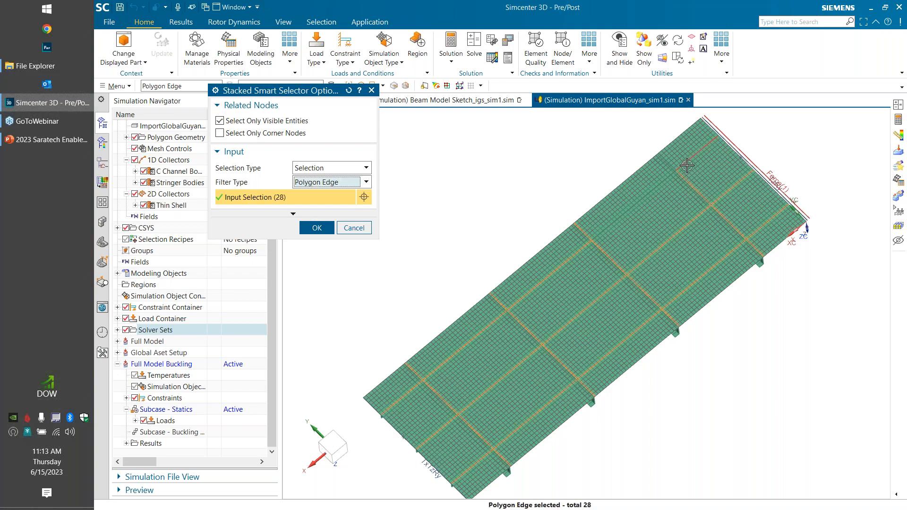
pyautogui.click(687, 165)
pyautogui.click(671, 163)
pyautogui.click(649, 197)
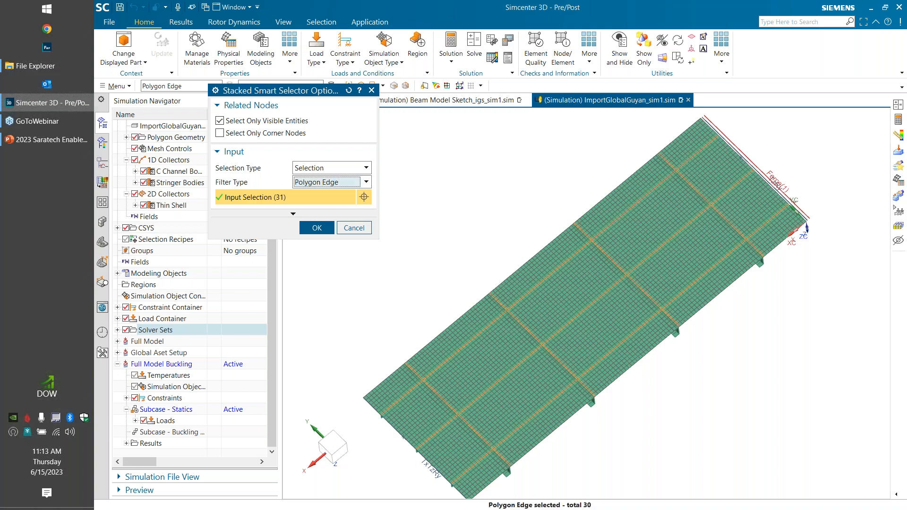
# Accept the selected edges and pass their related nodes to the DOF set
pyautogui.moveTo(718, 297); pyautogui.dragTo(680, 273, button='middle')
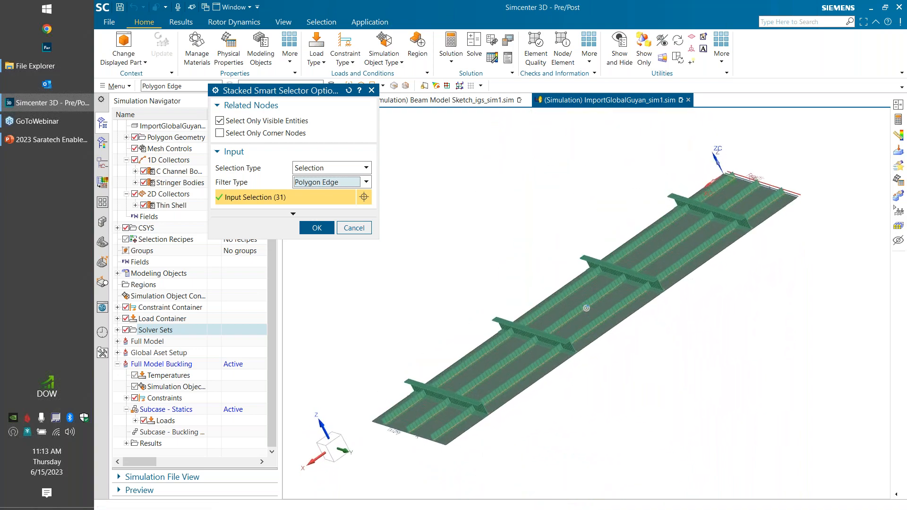
pyautogui.click(317, 228)
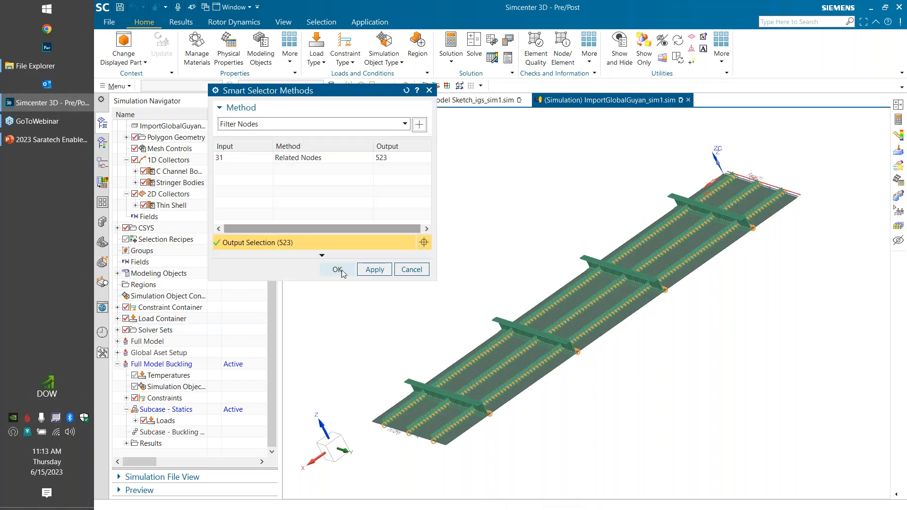
pyautogui.moveTo(701, 323); pyautogui.dragTo(681, 312, button='middle')
pyautogui.click(338, 270)
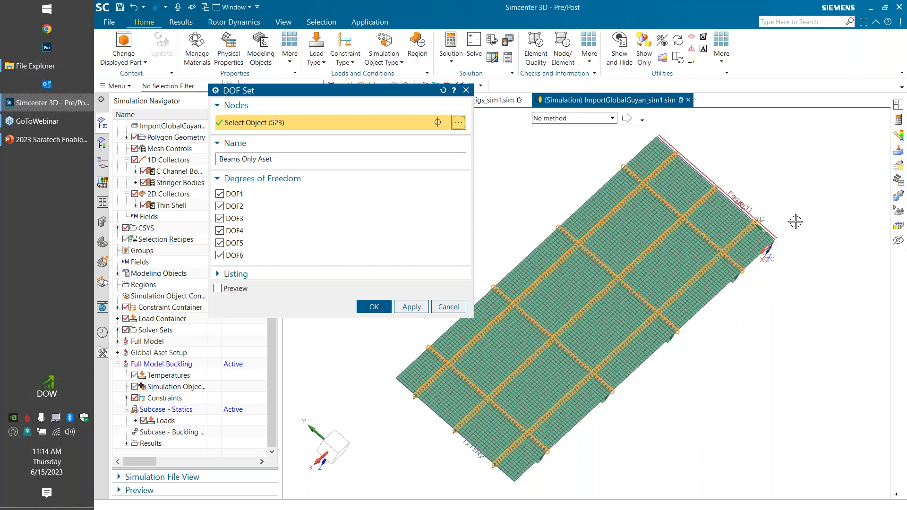
# Deselect the three stringer end nodes on the panel edge that carries the applied force
pyautogui.moveTo(796, 182)
pyautogui.mouseDown(button='middle')
pyautogui.moveTo(781, 176)
pyautogui.moveTo(764, 187)
pyautogui.moveTo(793, 178)
pyautogui.mouseUp(button='middle')
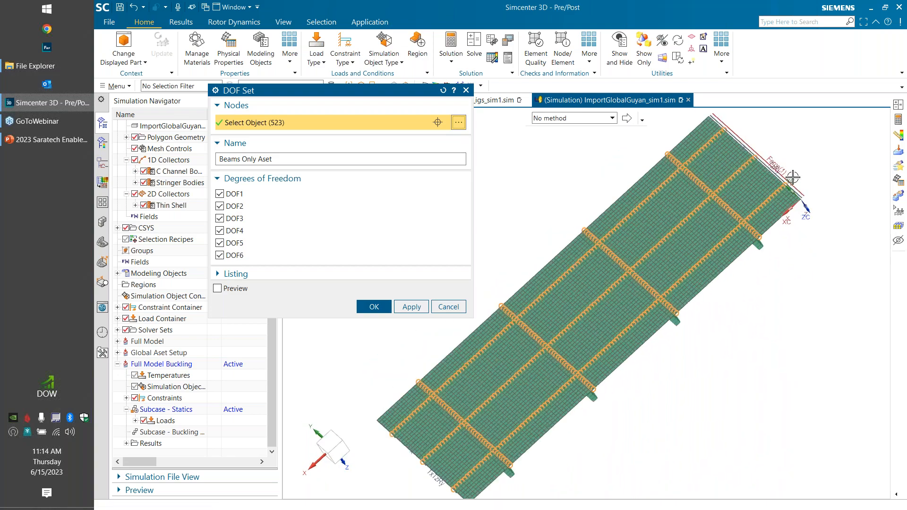
pyautogui.scroll(5, 793, 178)
pyautogui.scroll(-1, 758, 216)
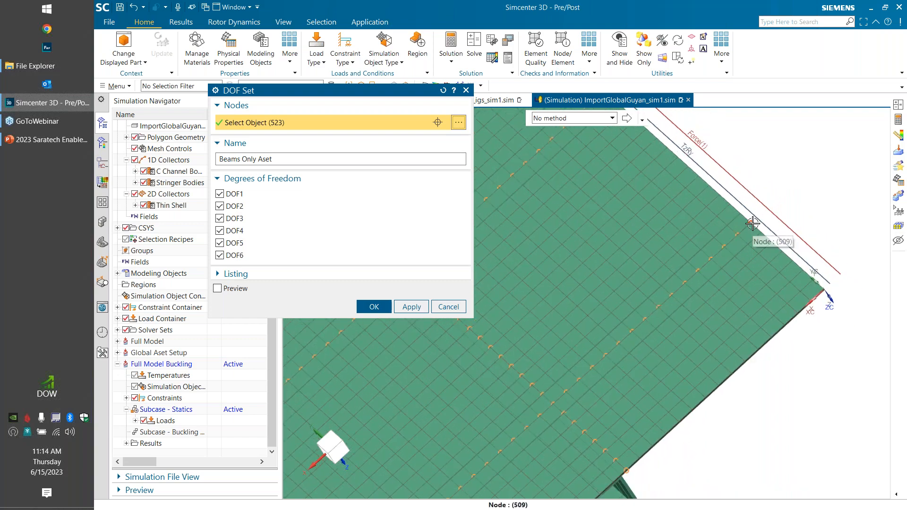
pyautogui.keyDown('shift'); pyautogui.click(752, 223); pyautogui.keyUp('shift')
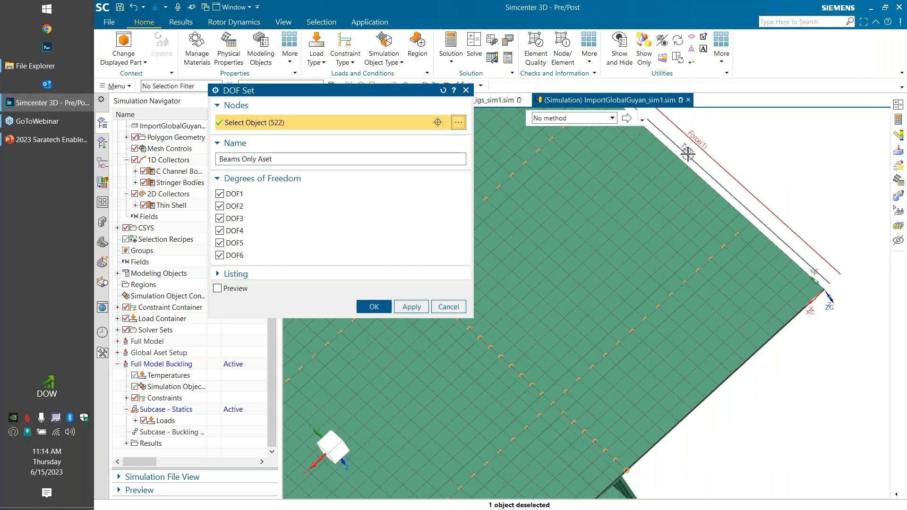
pyautogui.keyDown('shift'); pyautogui.moveTo(688, 154); pyautogui.dragTo(861, 354, button='middle'); pyautogui.keyUp('shift')
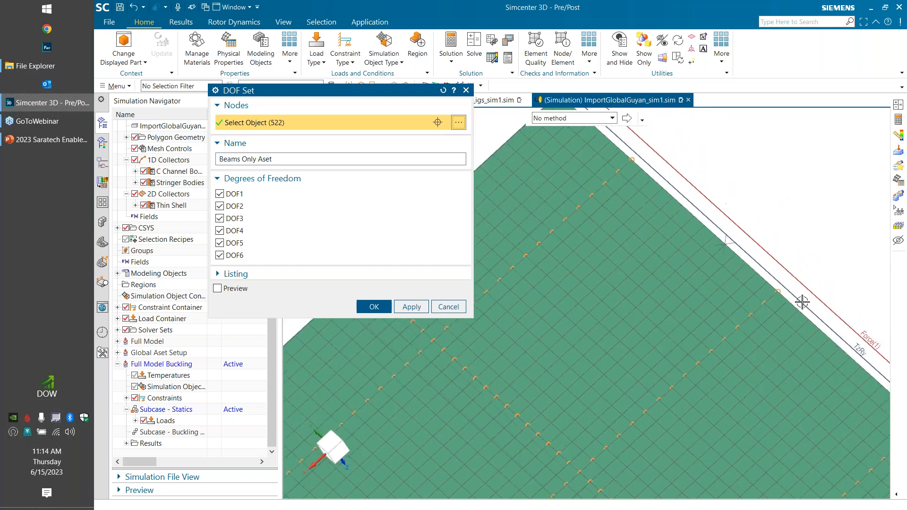
pyautogui.keyDown('shift'); pyautogui.click(778, 289); pyautogui.keyUp('shift')
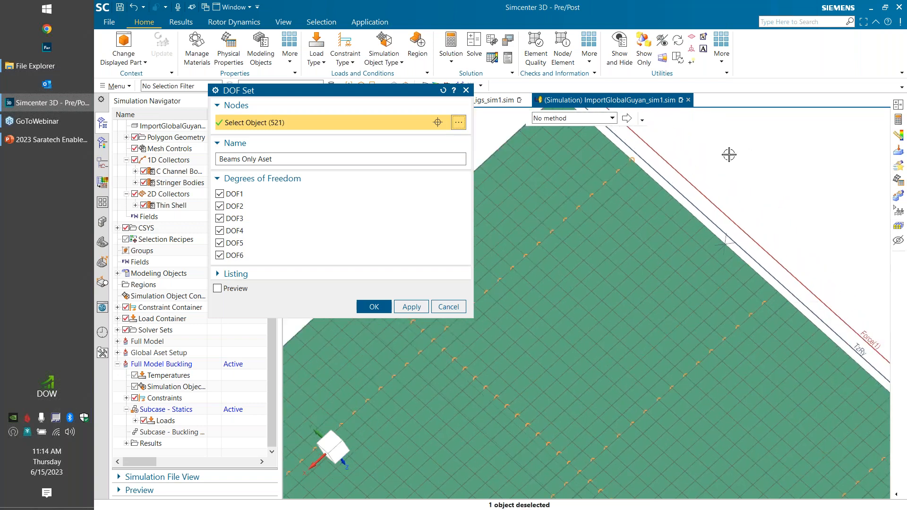
pyautogui.keyDown('shift'); pyautogui.click(632, 157); pyautogui.keyUp('shift')
# Deselect the three stringer end nodes on the constrained panel edge opposite the applied force
pyautogui.scroll(-5, 756, 265)
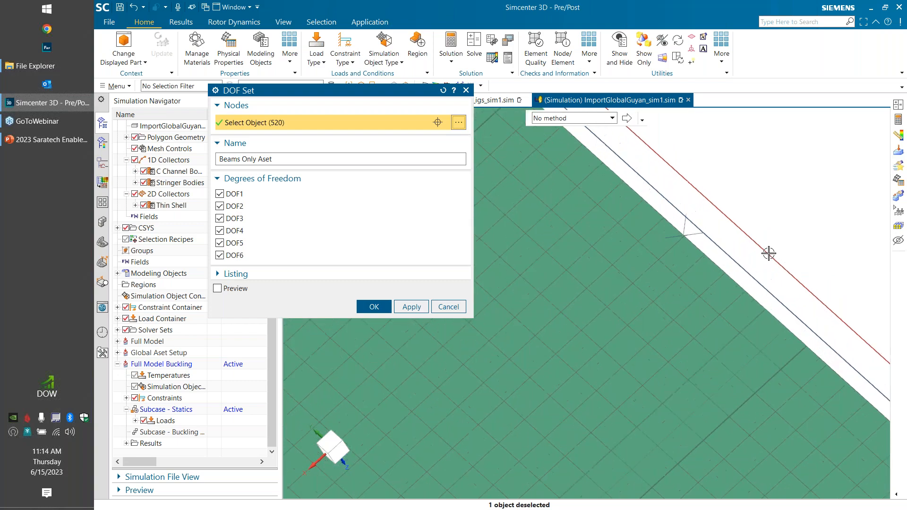
pyautogui.scroll(-3, 532, 405)
pyautogui.keyDown('shift'); pyautogui.moveTo(532, 405); pyautogui.dragTo(656, 364, button='middle'); pyautogui.keyUp('shift')
pyautogui.scroll(6, 656, 364)
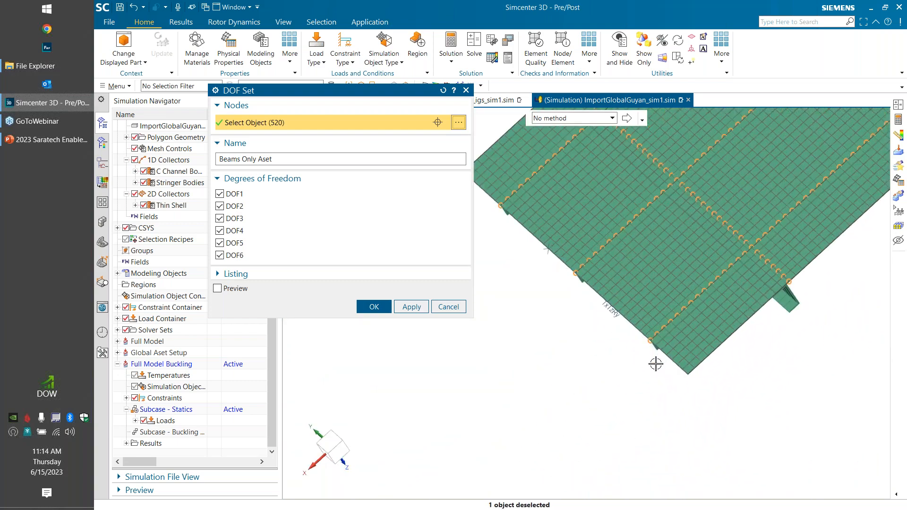
pyautogui.keyDown('shift'); pyautogui.click(653, 336); pyautogui.keyUp('shift')
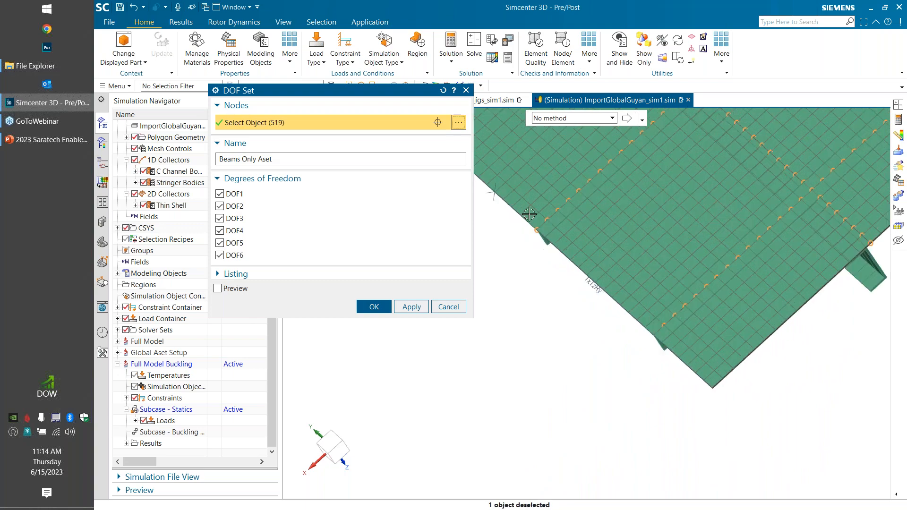
pyautogui.keyDown('shift'); pyautogui.click(535, 228); pyautogui.keyUp('shift')
pyautogui.keyDown('shift'); pyautogui.moveTo(545, 257); pyautogui.dragTo(578, 280, button='middle'); pyautogui.keyUp('shift')
pyautogui.keyDown('shift'); pyautogui.click(581, 279); pyautogui.keyUp('shift')
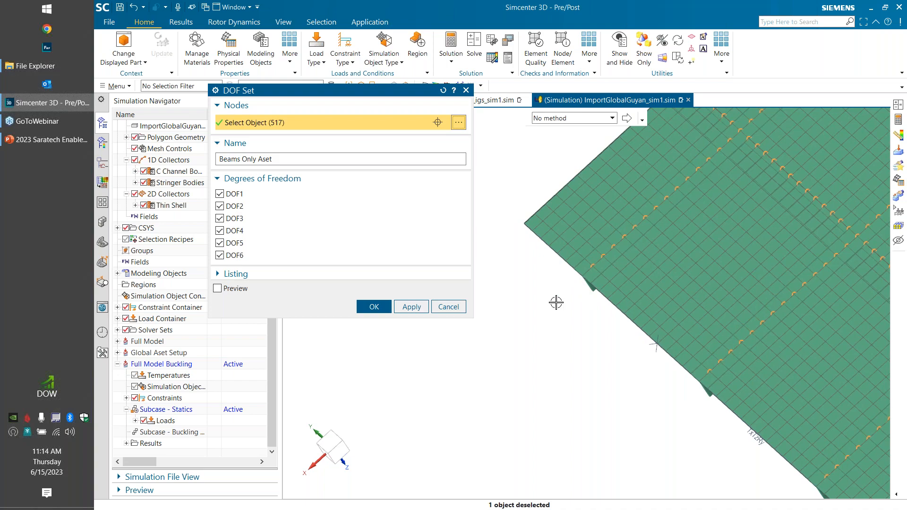
# Check the remaining beam-line nodes from both sides of the panel and create the DOF set
pyautogui.scroll(-3, 699, 405)
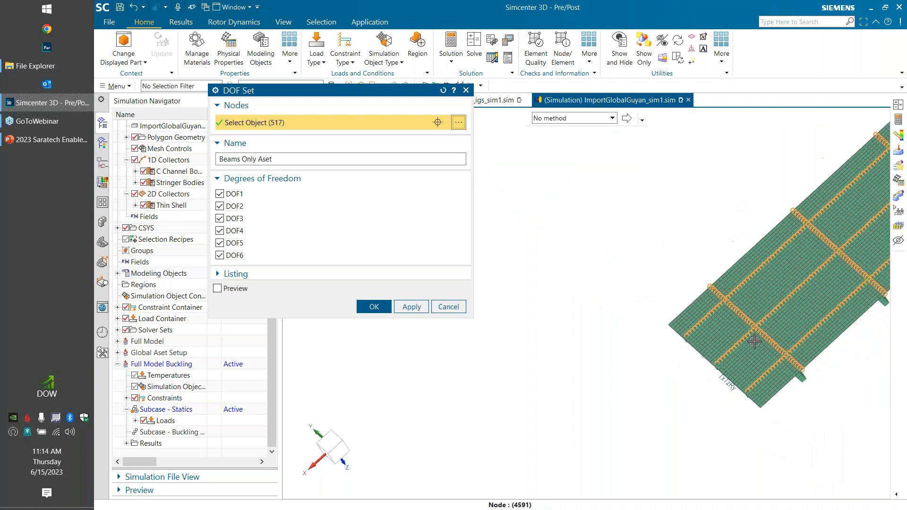
pyautogui.moveTo(730, 307); pyautogui.dragTo(762, 332, button='middle')
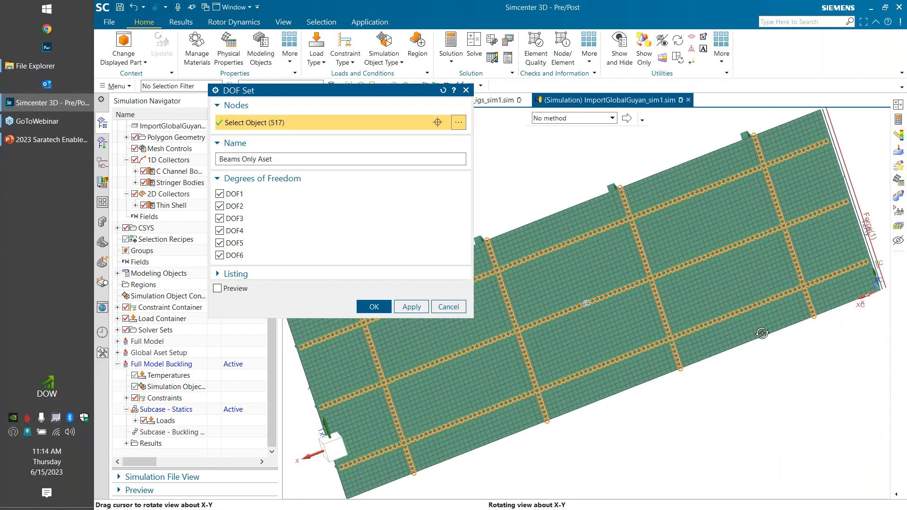
pyautogui.moveTo(762, 333); pyautogui.dragTo(775, 348, button='middle')
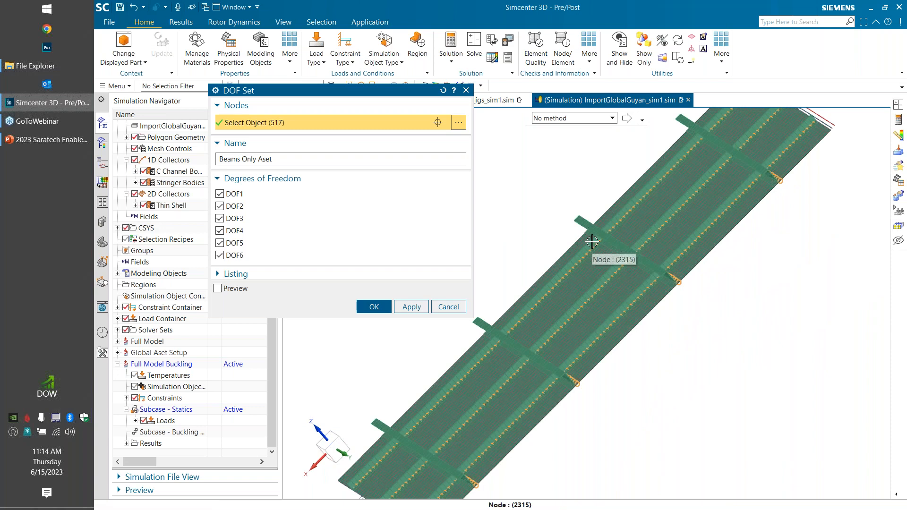
pyautogui.moveTo(682, 308); pyautogui.dragTo(692, 353, button='middle')
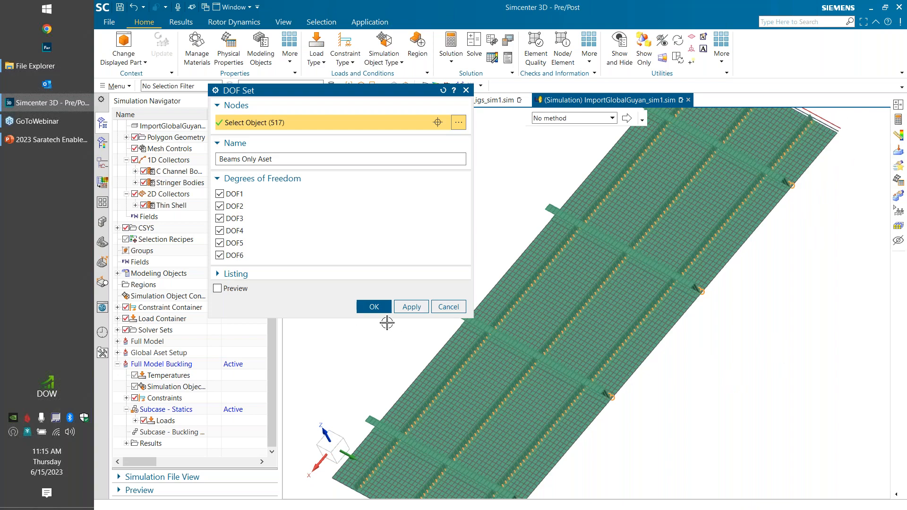
pyautogui.click(374, 307)
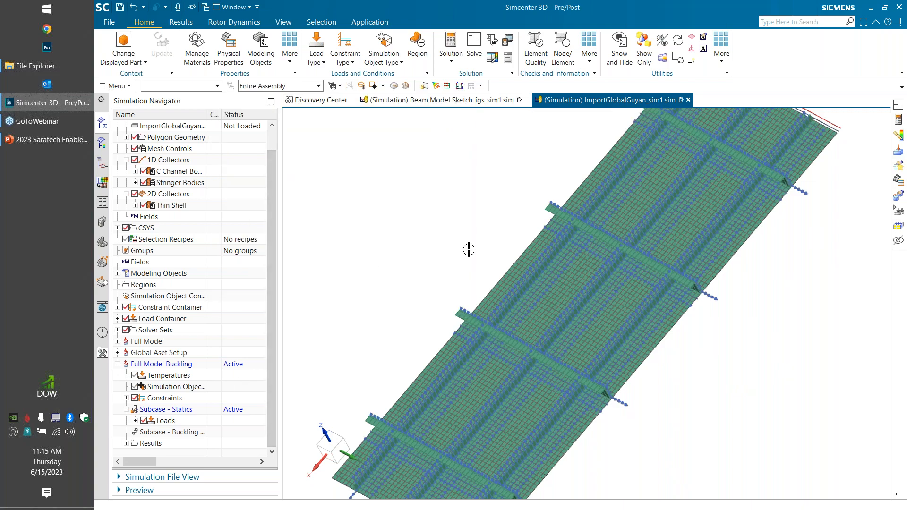
# Clone the Full Model Buckling solution
pyautogui.rightClick(170, 364)
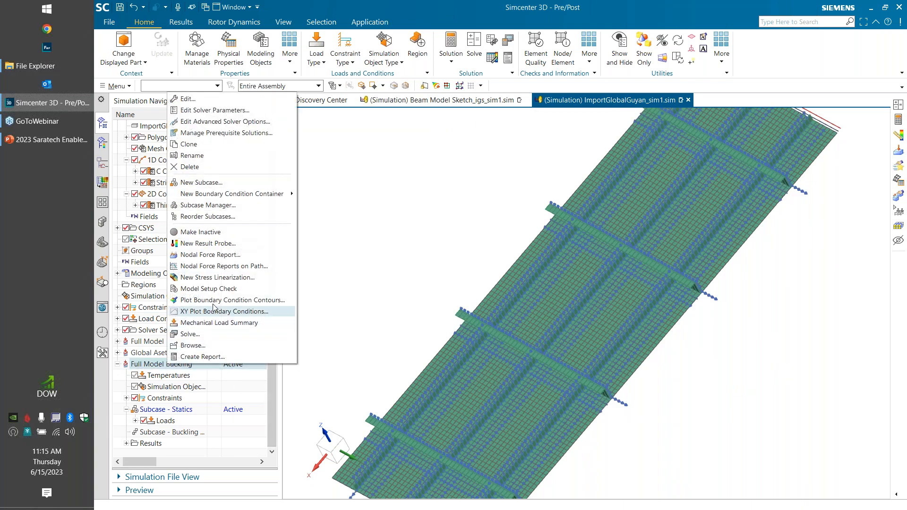
pyautogui.click(225, 150)
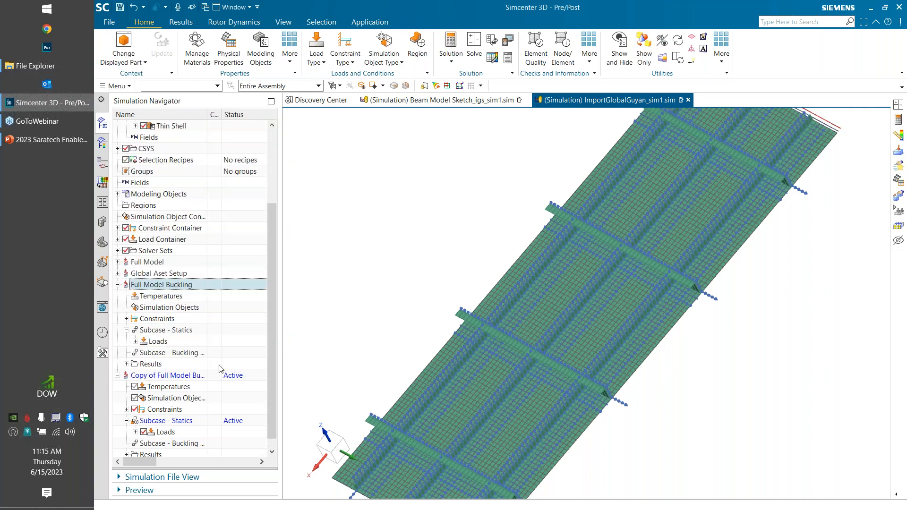
# Check the loads and constraints carried into the cloned buckling solution and rename it Global A Set Reduction
pyautogui.click(135, 421)
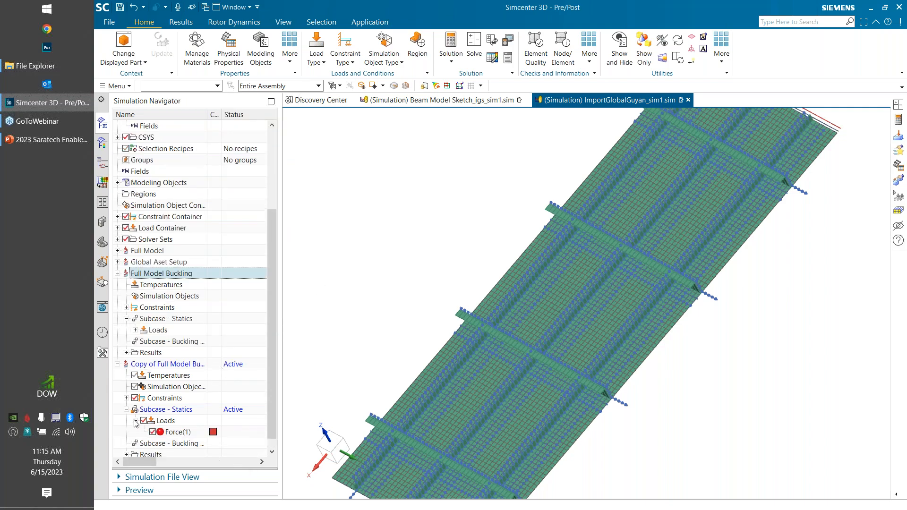
pyautogui.click(126, 399)
pyautogui.scroll(-1, 210, 401)
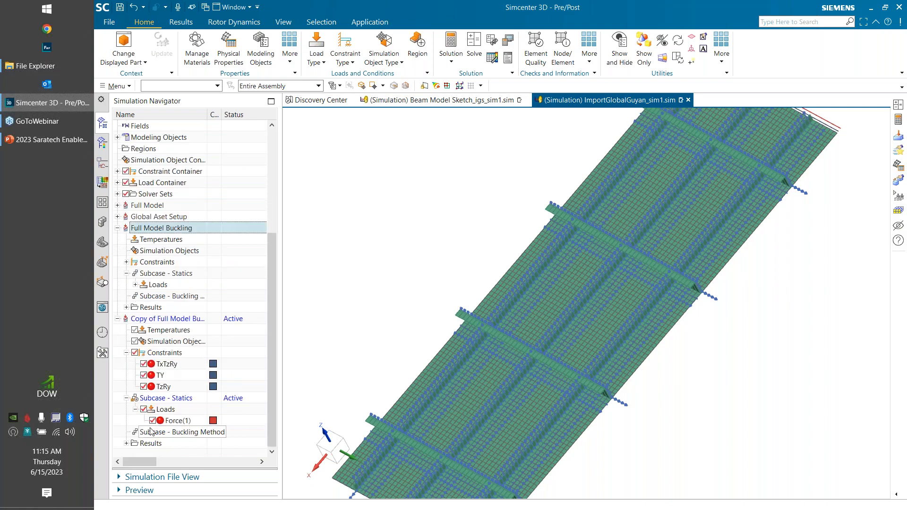
pyautogui.scroll(2, 199, 313)
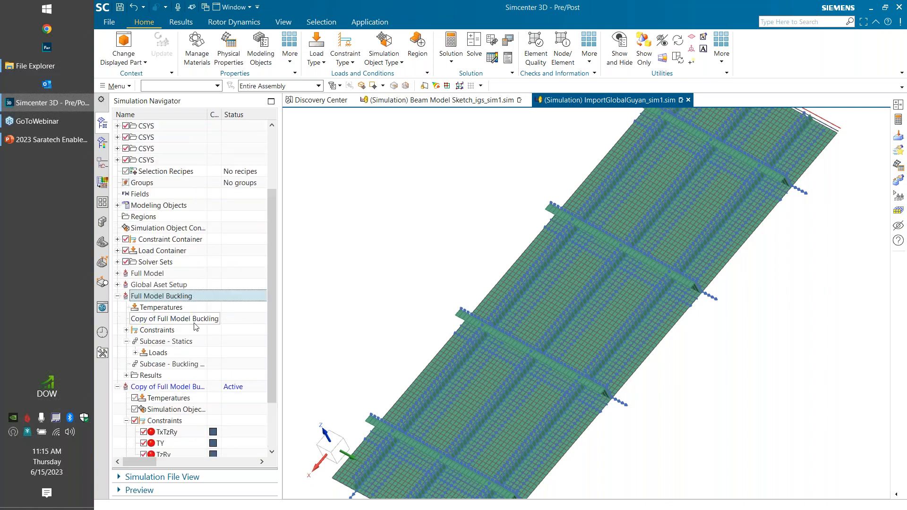
pyautogui.rightClick(157, 388)
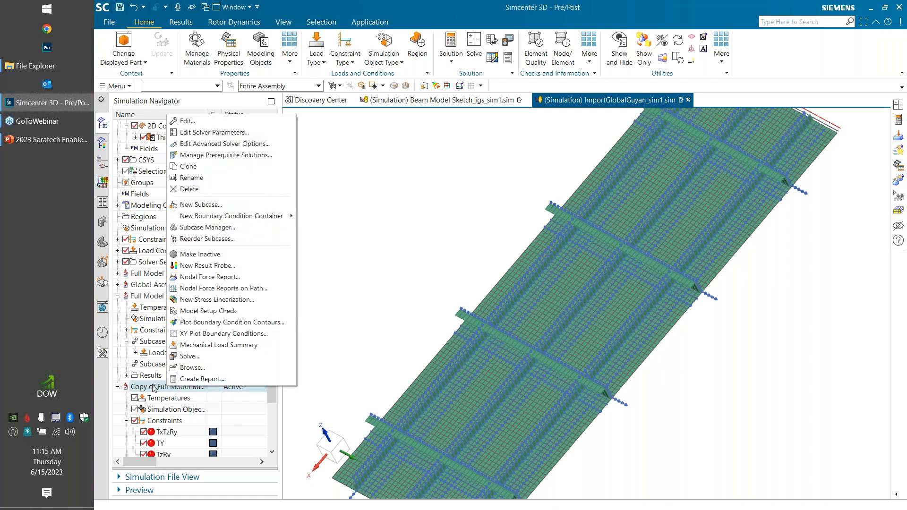
pyautogui.click(192, 178)
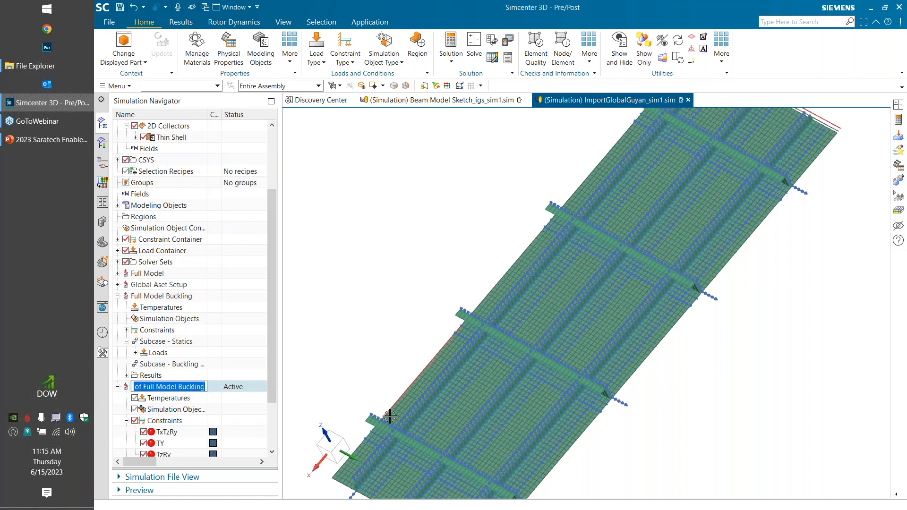
pyautogui.write('Global A Set Red')
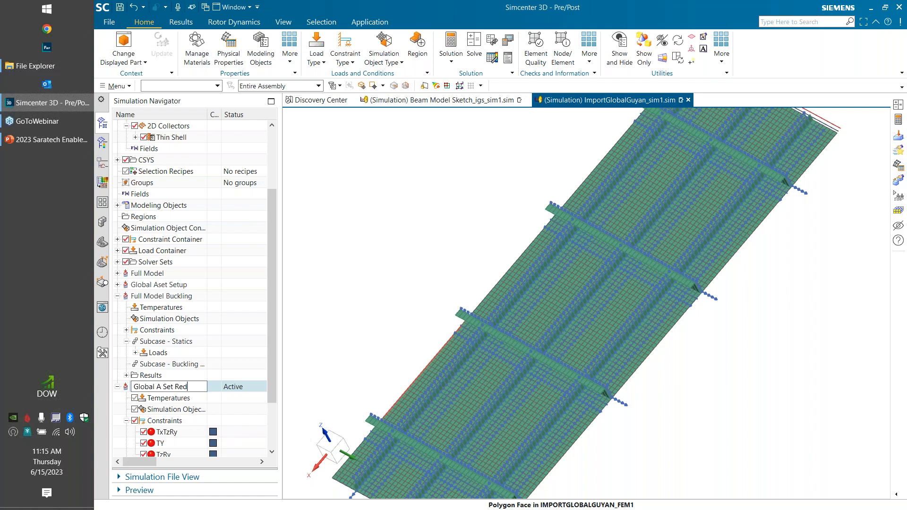
pyautogui.write('uction')
pyautogui.press('Return')
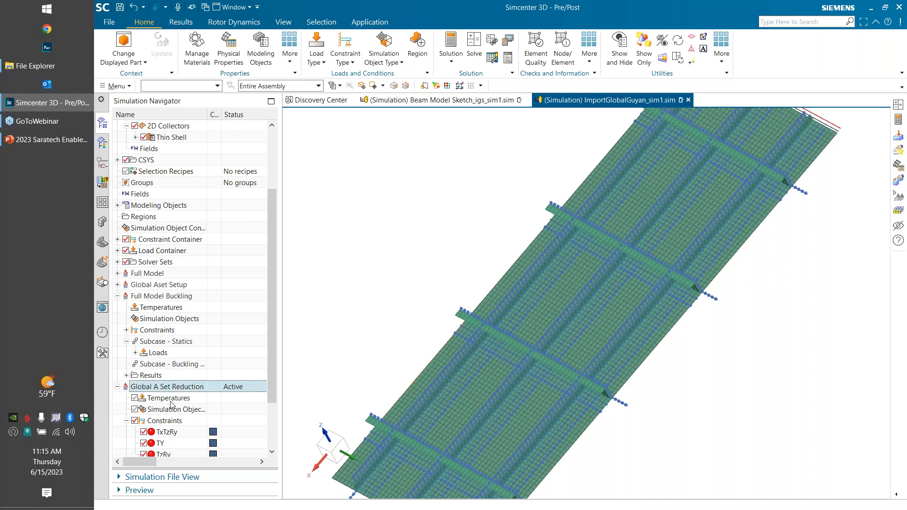
# Assign Beams Only Aset as the Analysis (ASET) DOF set in the bulk data of the Global A Set Reduction solution
pyautogui.scroll(-2, 171, 405)
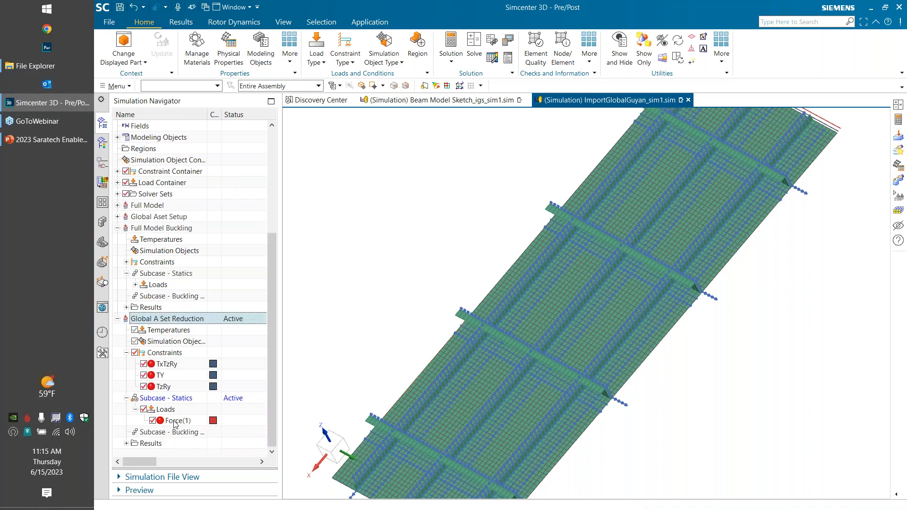
pyautogui.click(163, 432)
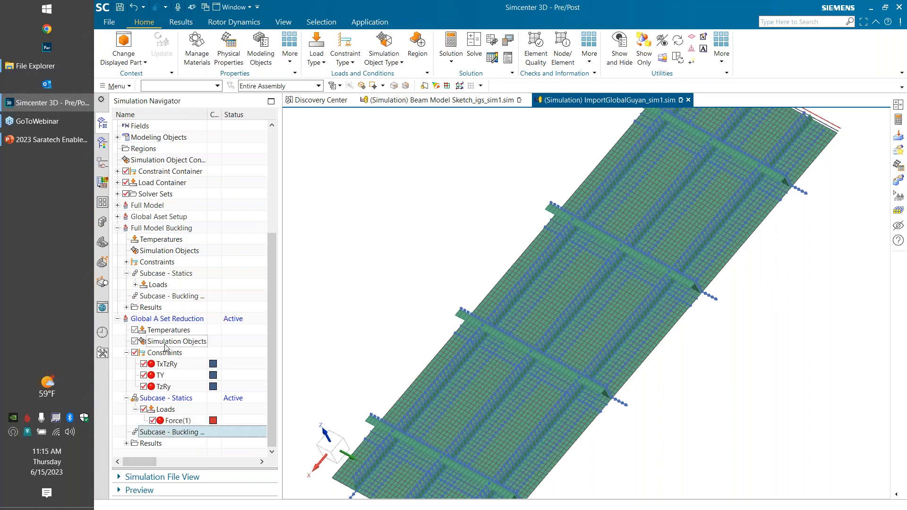
pyautogui.rightClick(159, 320)
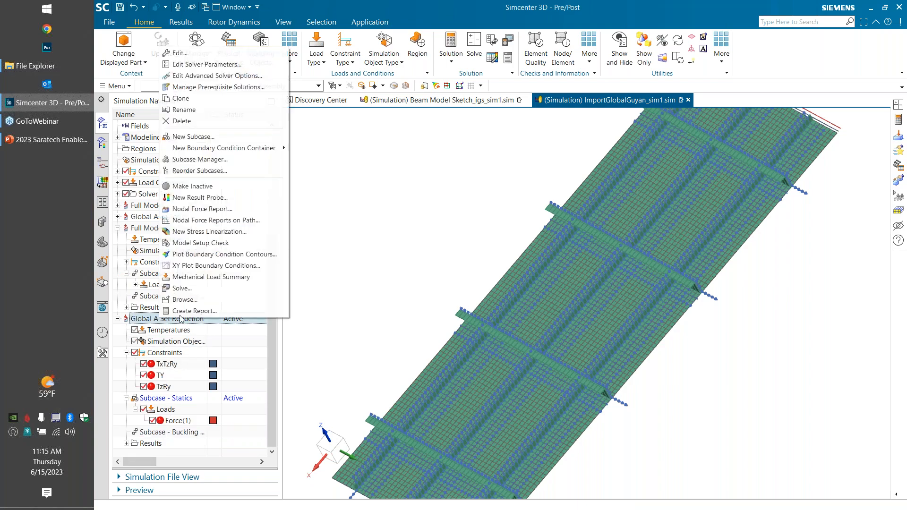
pyautogui.click(222, 53)
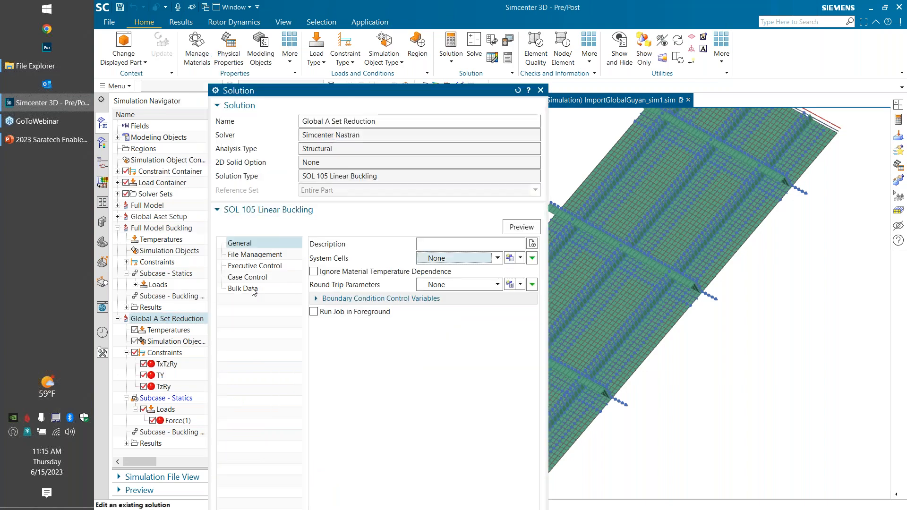
pyautogui.click(243, 288)
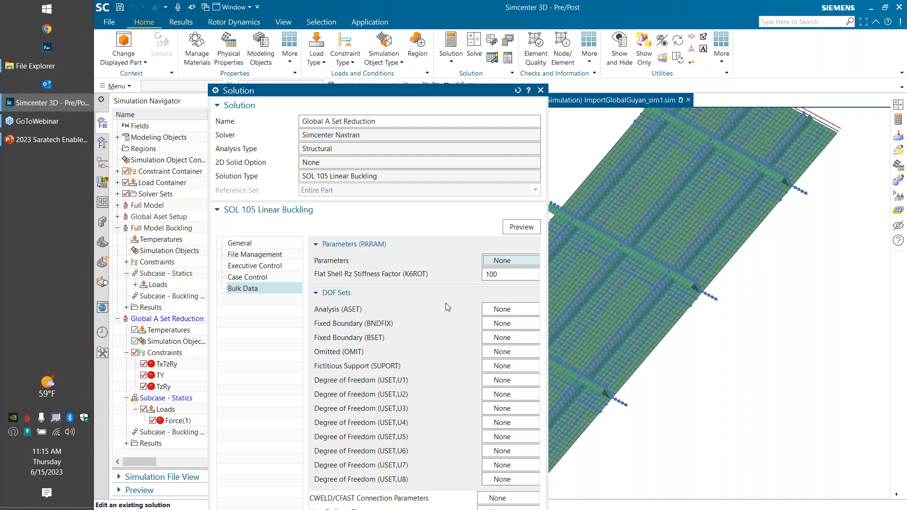
pyautogui.moveTo(547, 303); pyautogui.dragTo(612, 302)
pyautogui.click(580, 310)
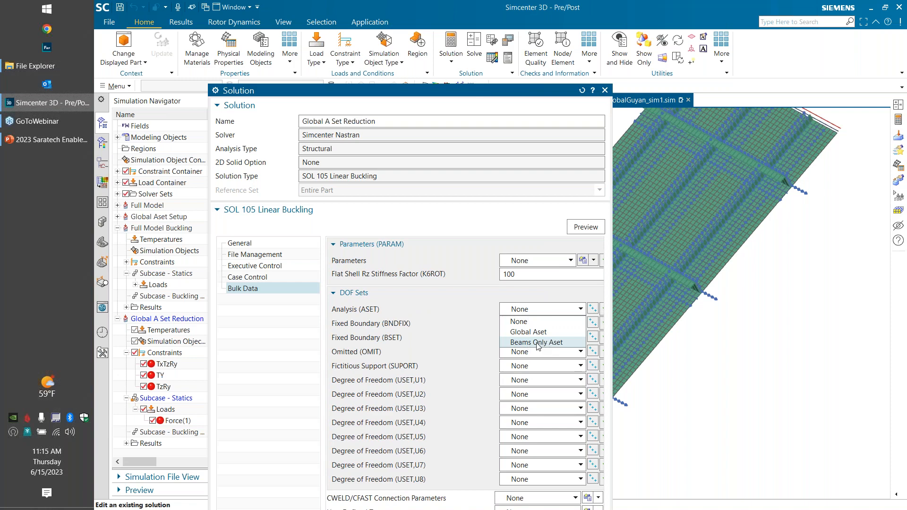
pyautogui.click(560, 344)
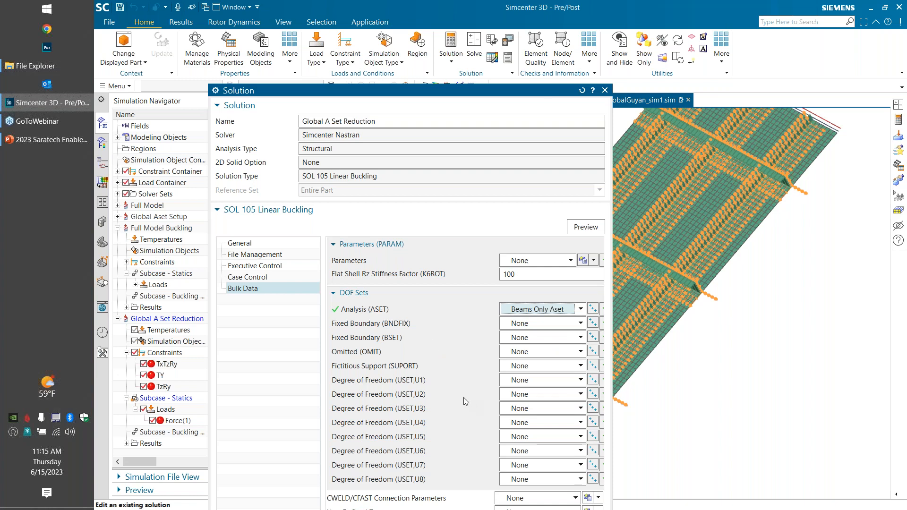
pyautogui.moveTo(540, 91); pyautogui.dragTo(532, 37)
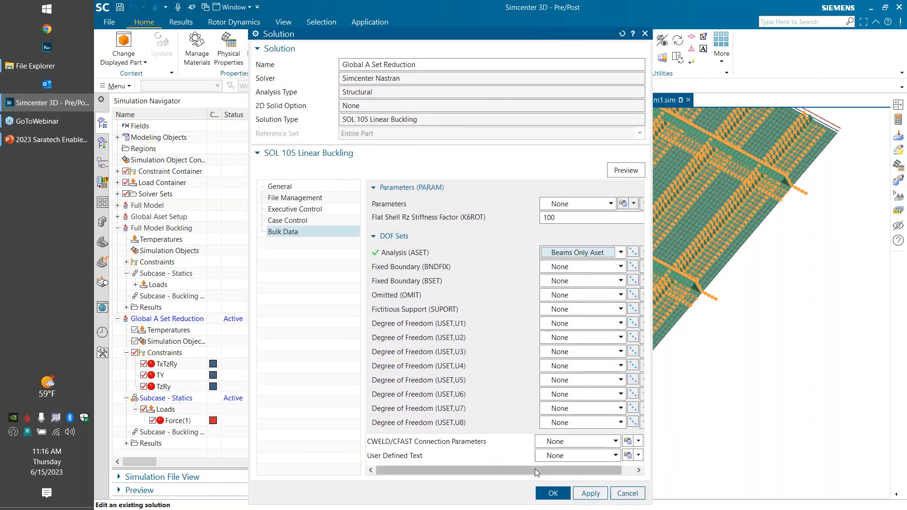
pyautogui.click(552, 496)
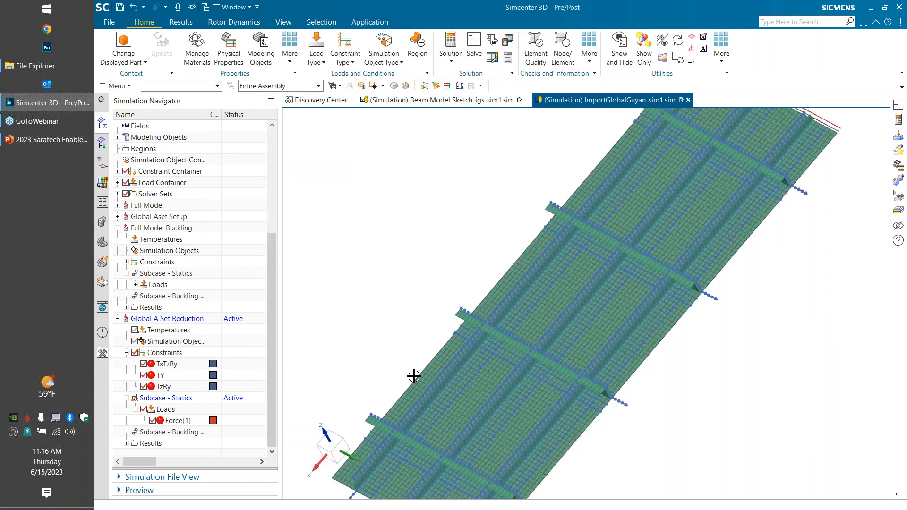
# Review the Lanczos eigenvalue settings of the buckling subcase in Global A Set Reduction
pyautogui.moveTo(607, 330); pyautogui.dragTo(552, 301, button='middle')
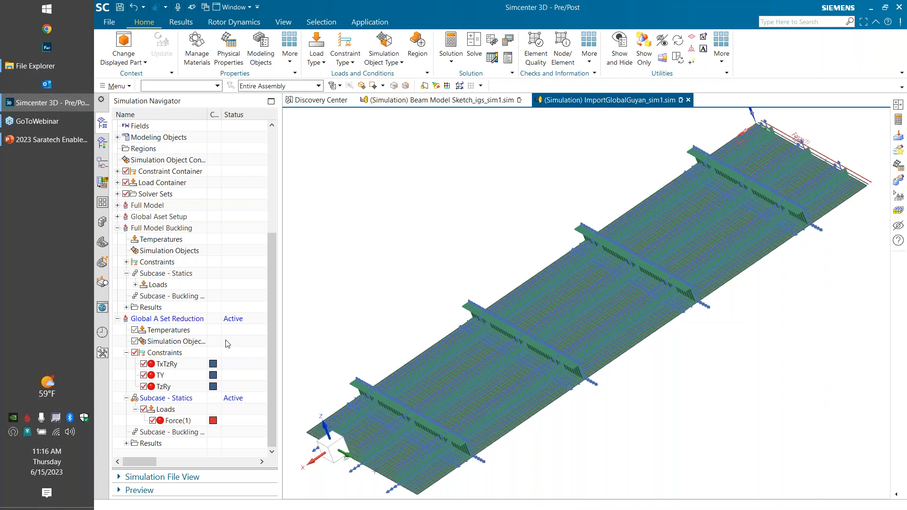
pyautogui.rightClick(164, 439)
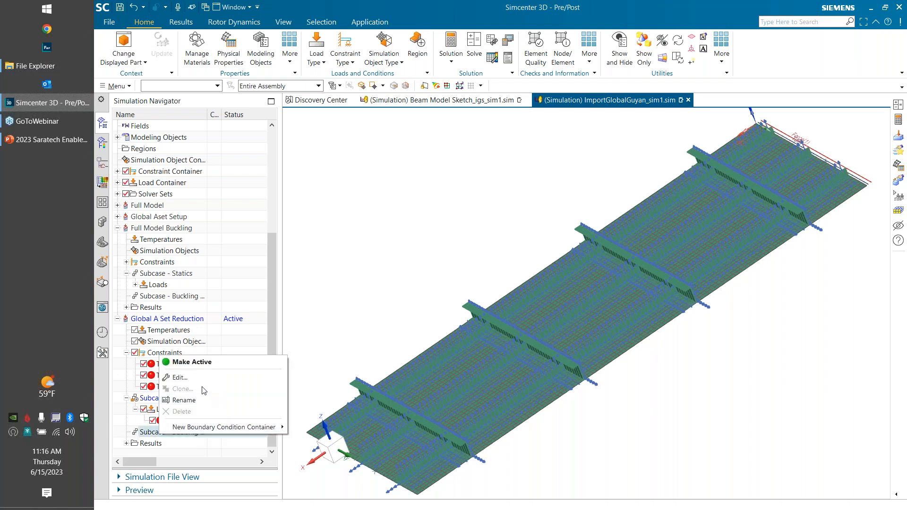
pyautogui.click(200, 379)
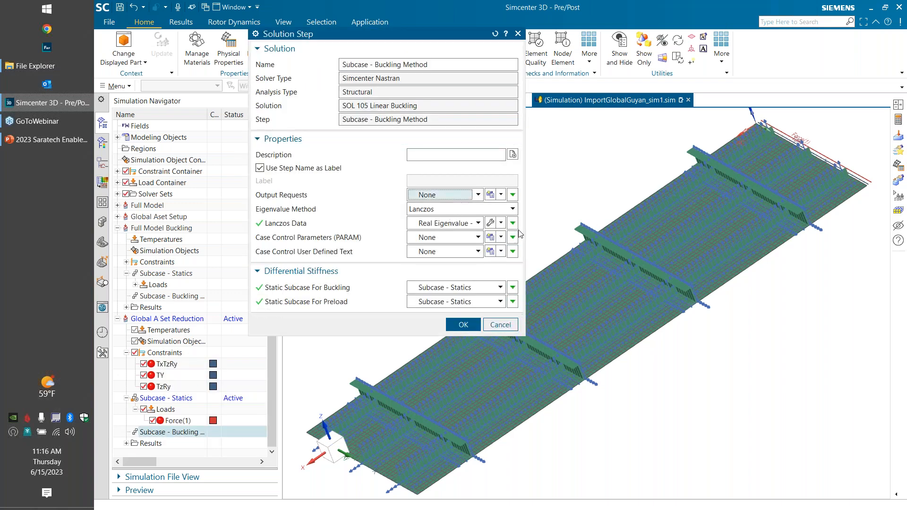
pyautogui.click(491, 225)
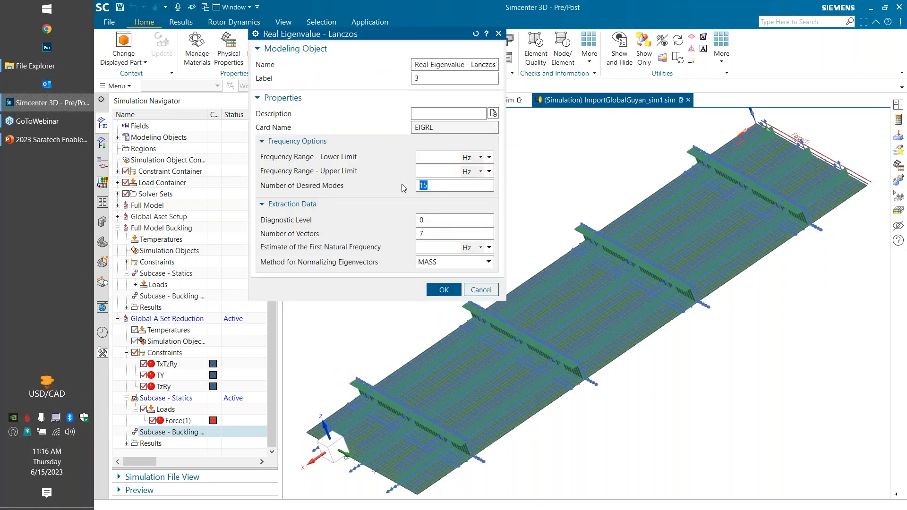
pyautogui.click(443, 288)
pyautogui.click(462, 326)
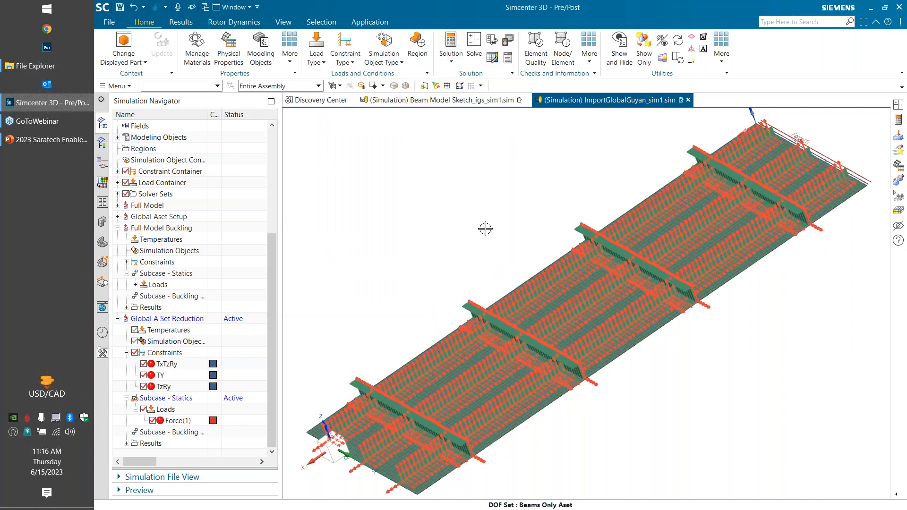
# Solve the Global A Set Reduction solution with the model setup check enabled
pyautogui.moveTo(581, 134); pyautogui.dragTo(495, 118, button='middle')
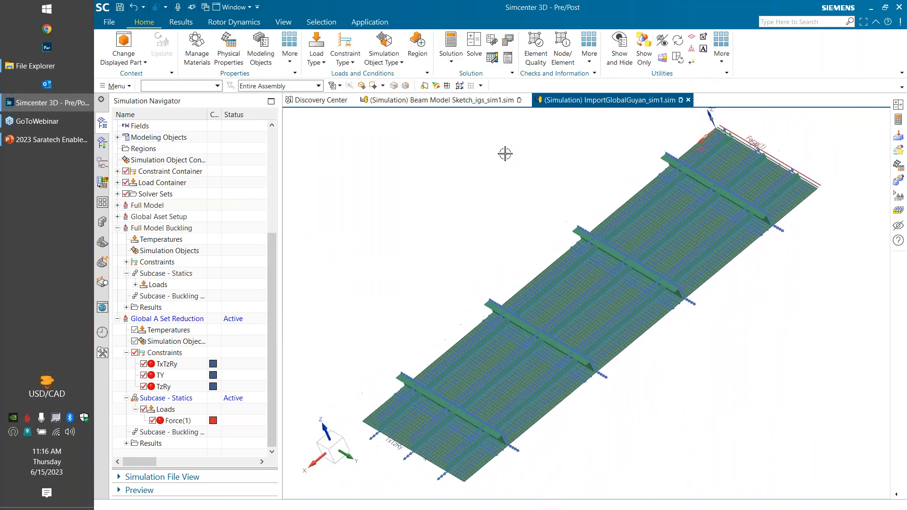
pyautogui.click(475, 53)
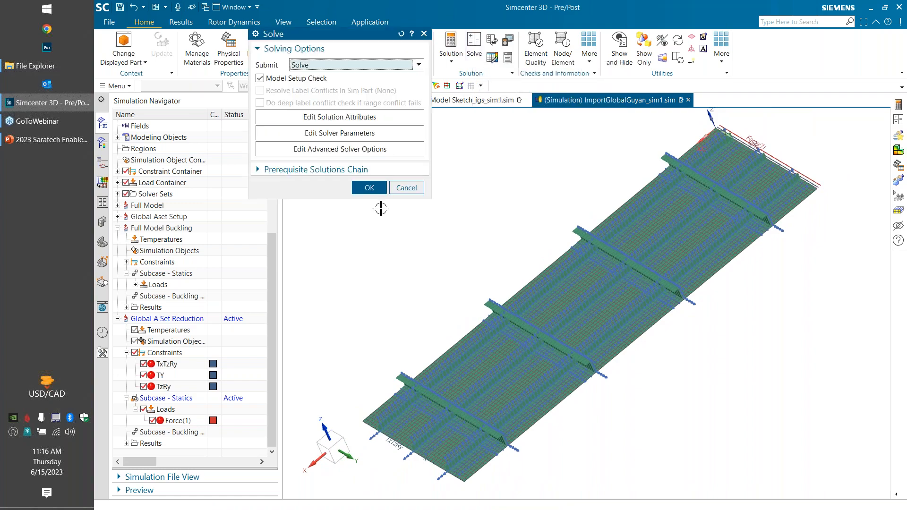
pyautogui.click(377, 186)
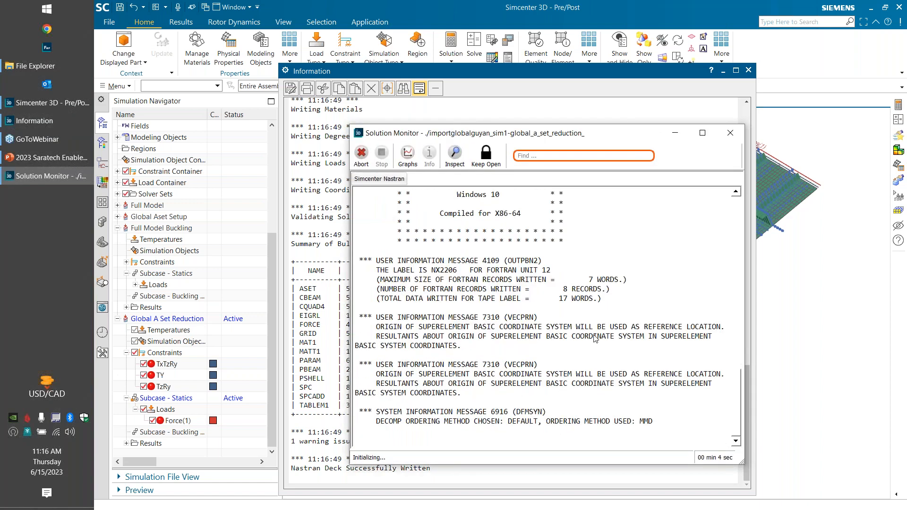
# Examine the Nastran export log for warnings about the buckling subcase's static subcase reference
pyautogui.click(326, 220)
pyautogui.scroll(10, 425, 354)
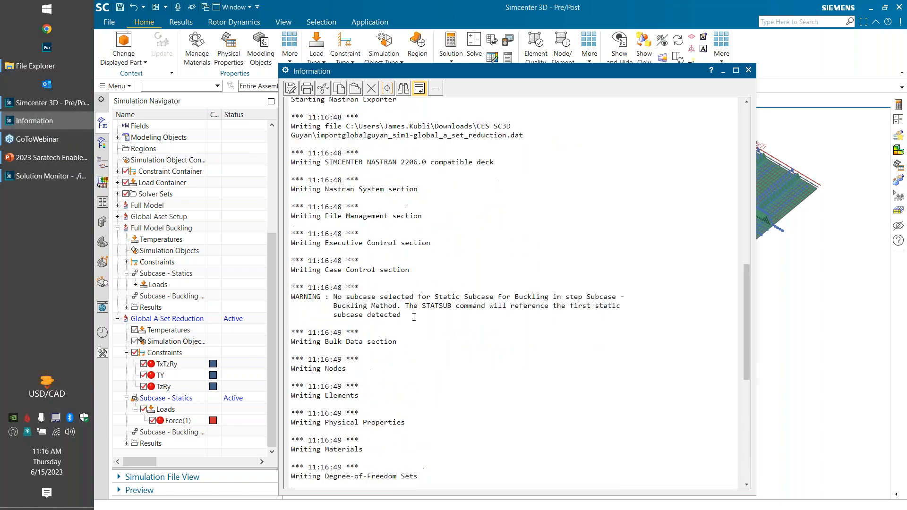
pyautogui.moveTo(323, 297); pyautogui.dragTo(476, 331)
pyautogui.moveTo(424, 314); pyautogui.dragTo(357, 288)
pyautogui.click(500, 337)
pyautogui.scroll(2, 729, 100)
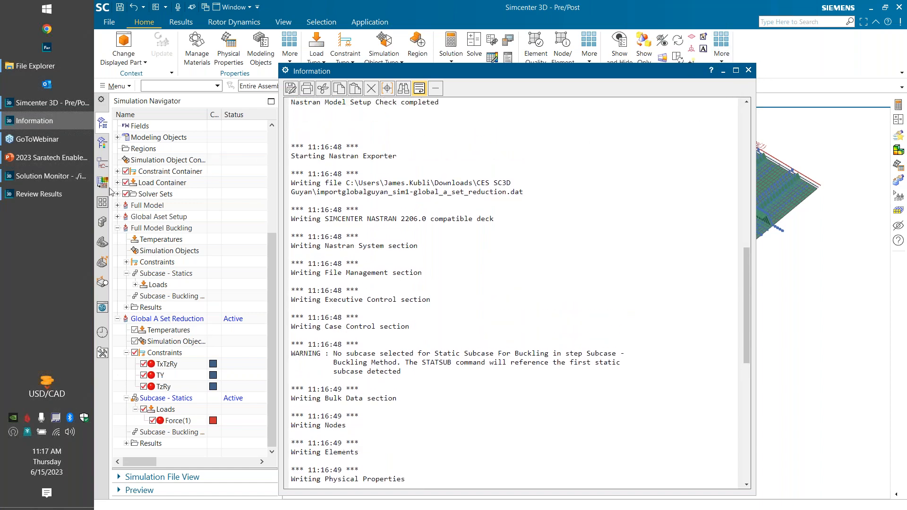
# Answer the results review prompt, check the end of the solver log, and close the solution monitor, information and job monitor windows
pyautogui.click(70, 193)
pyautogui.click(472, 268)
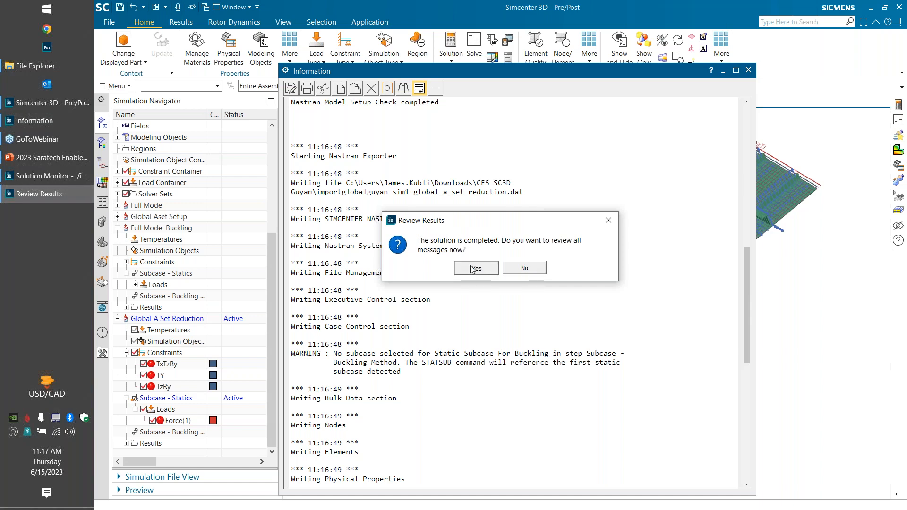
pyautogui.click(44, 178)
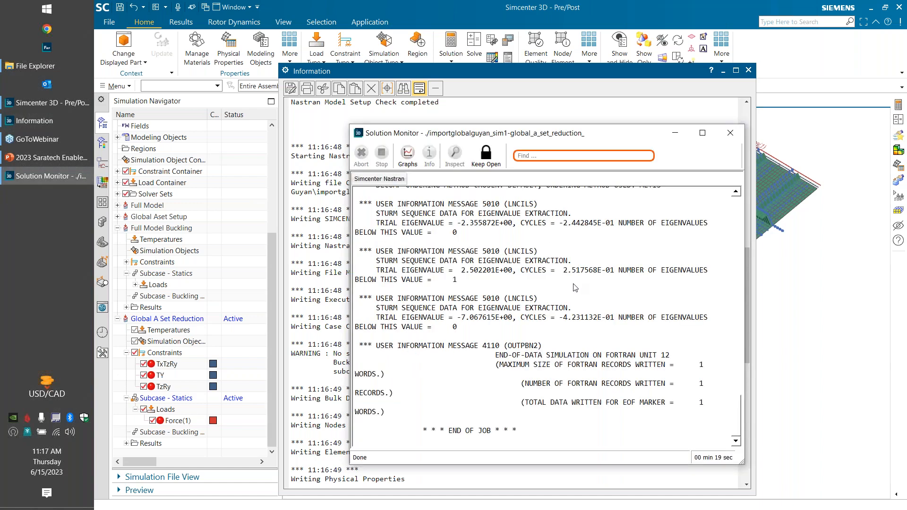
pyautogui.scroll(2, 560, 287)
pyautogui.scroll(-2, 605, 350)
pyautogui.click(730, 133)
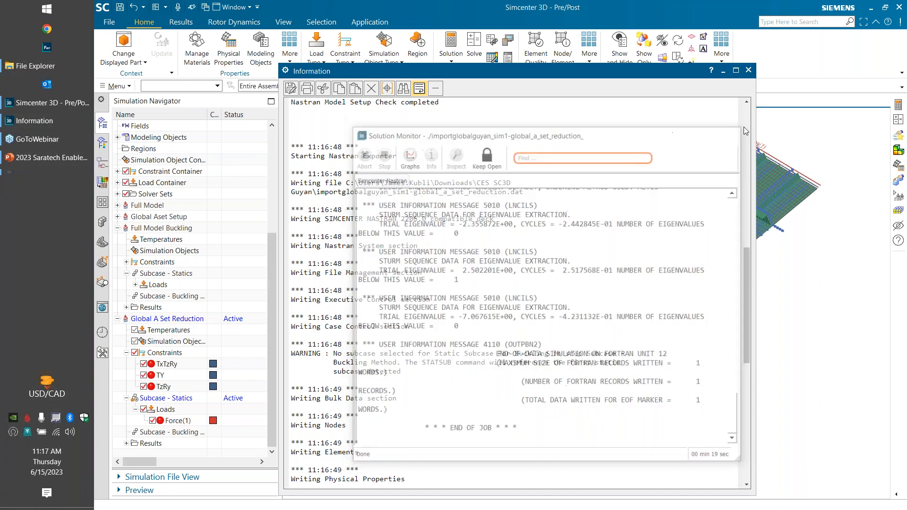
pyautogui.click(748, 70)
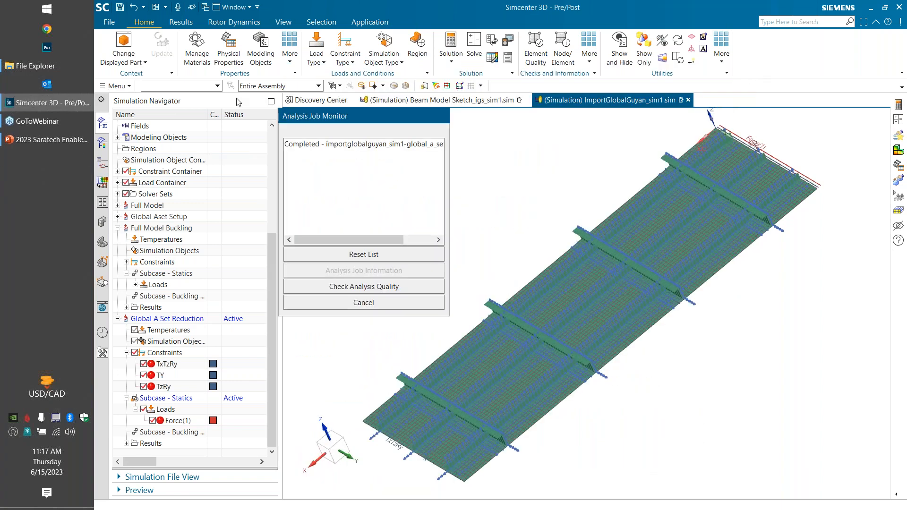
pyautogui.click(402, 304)
# Load the Global A Set Reduction structural results and plot the nodal displacement magnitude of buckling Mode 1
pyautogui.click(102, 143)
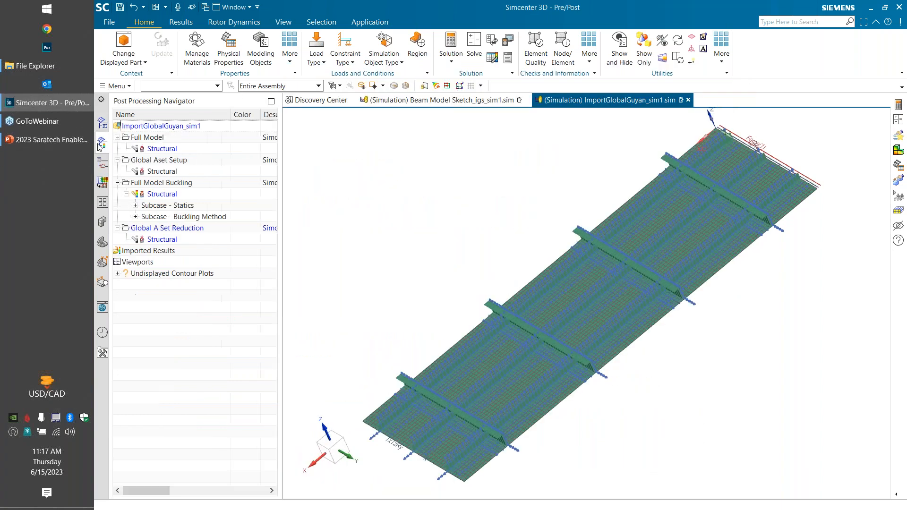
pyautogui.doubleClick(159, 241)
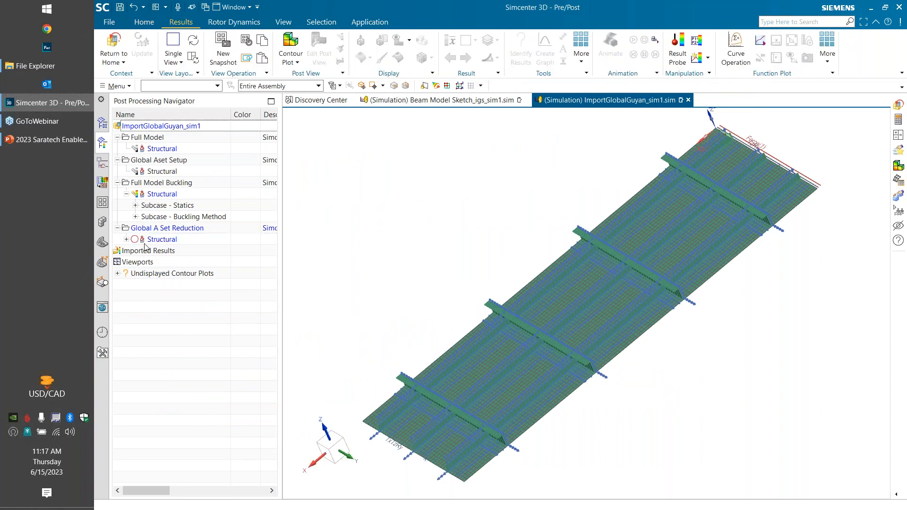
pyautogui.click(126, 240)
pyautogui.click(135, 263)
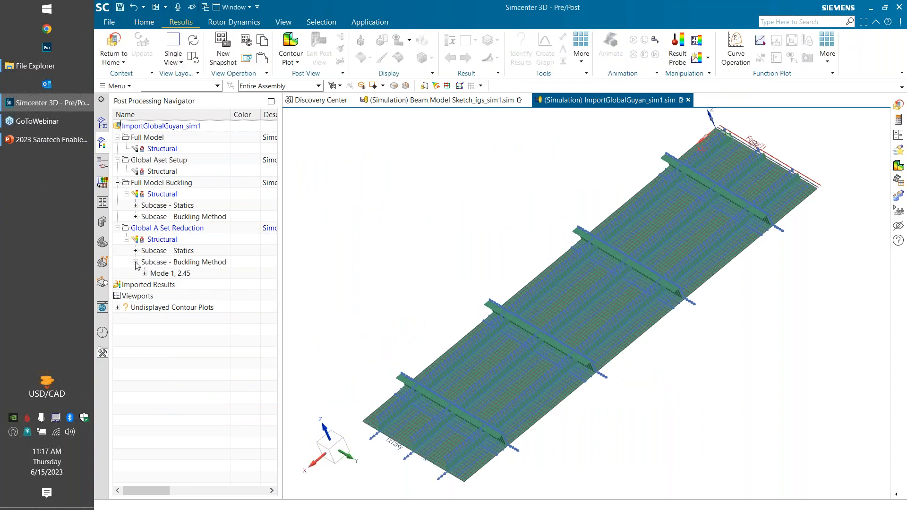
pyautogui.click(144, 274)
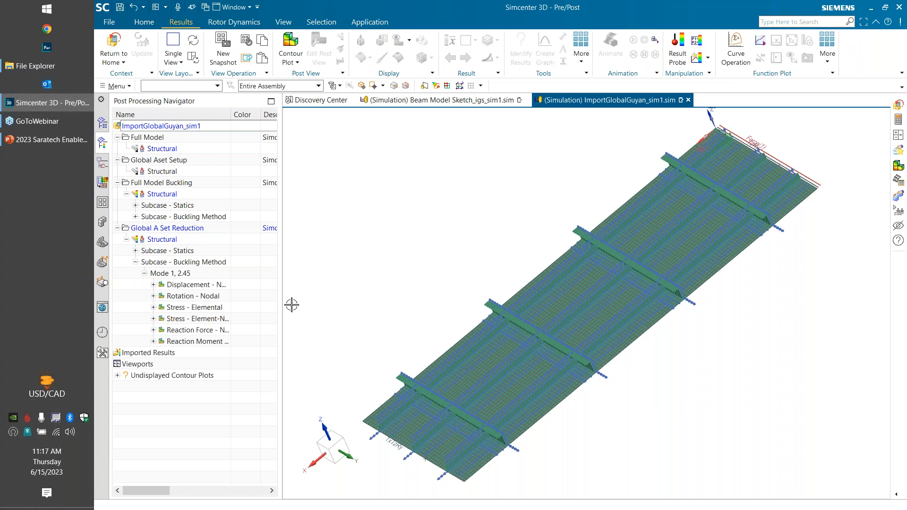
pyautogui.click(153, 285)
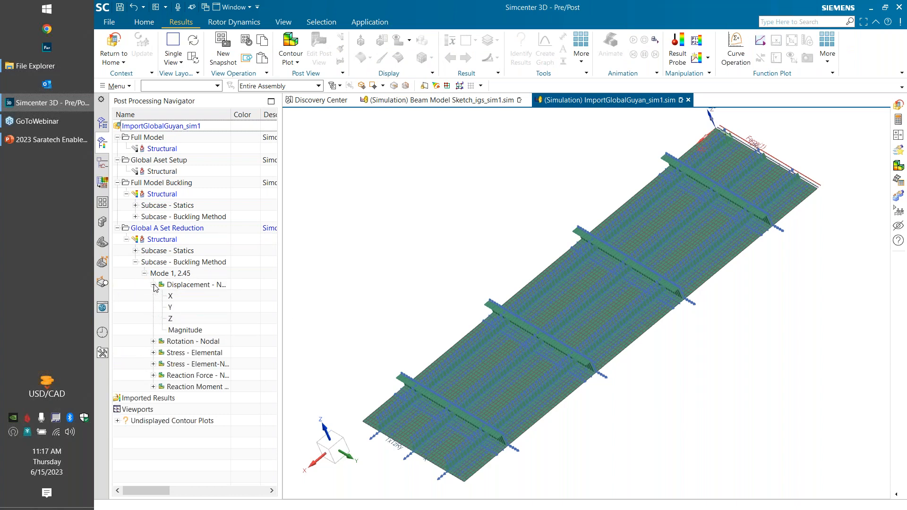
pyautogui.doubleClick(189, 331)
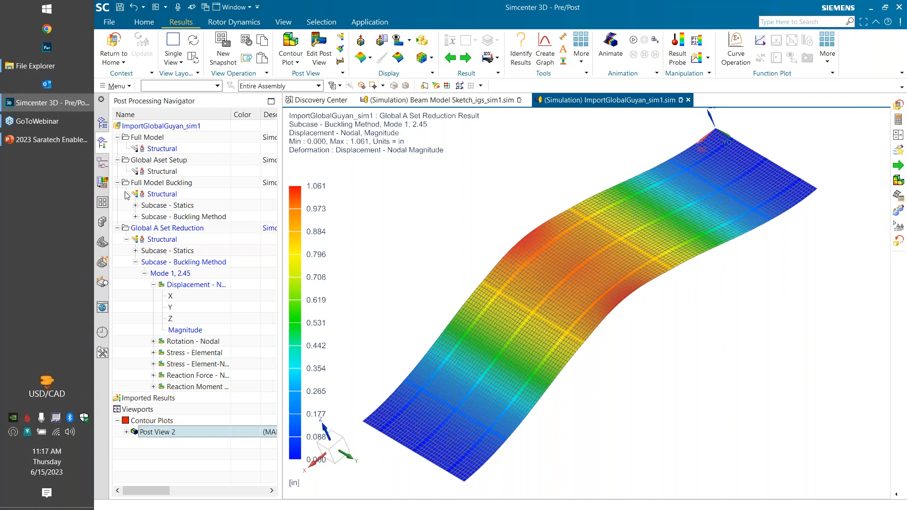
# Plot the nodal displacement magnitude of Mode 15 from the Full Model Buckling results
pyautogui.click(135, 217)
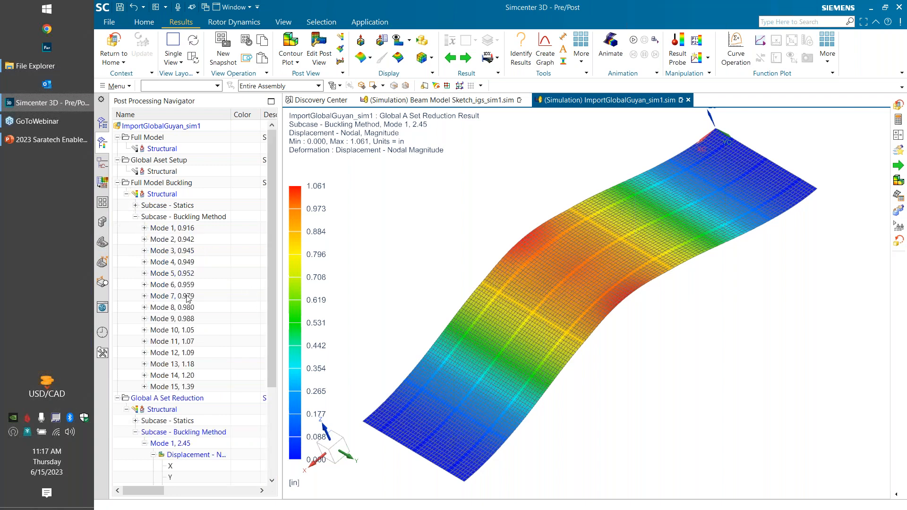
pyautogui.scroll(-4, 193, 304)
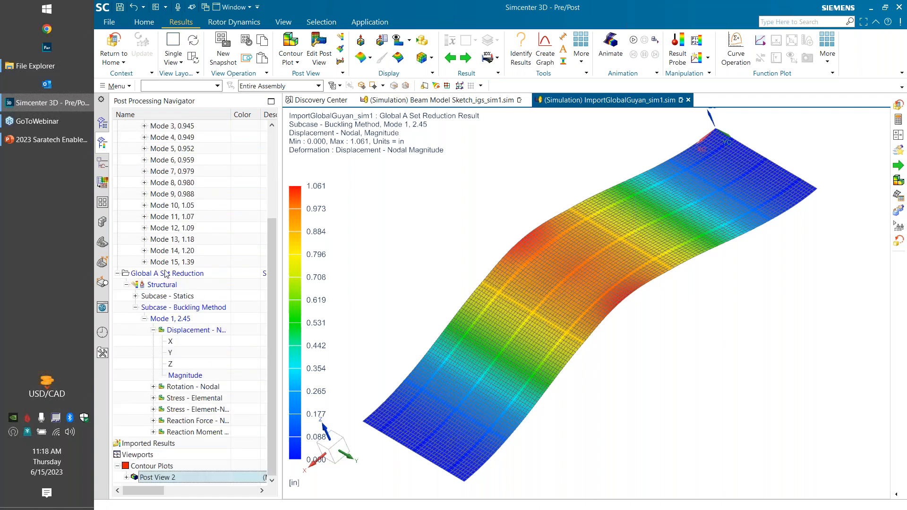
pyautogui.click(144, 262)
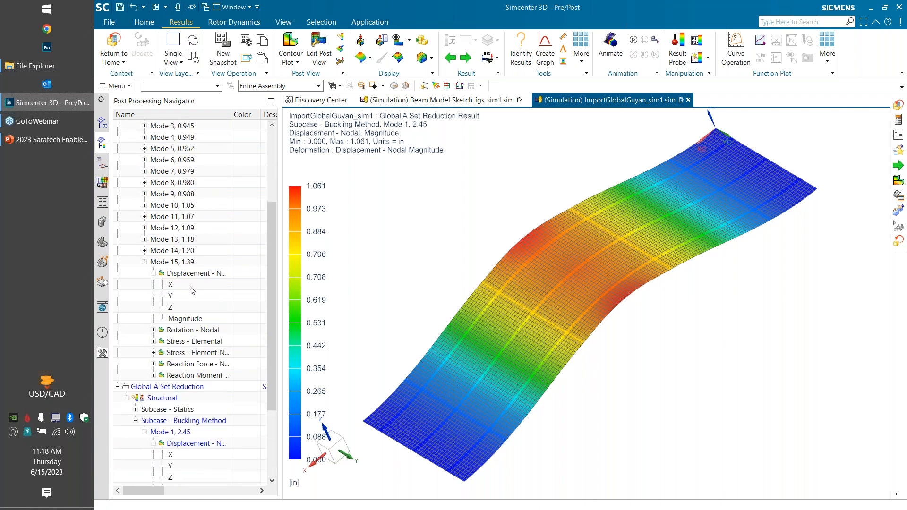
pyautogui.doubleClick(181, 317)
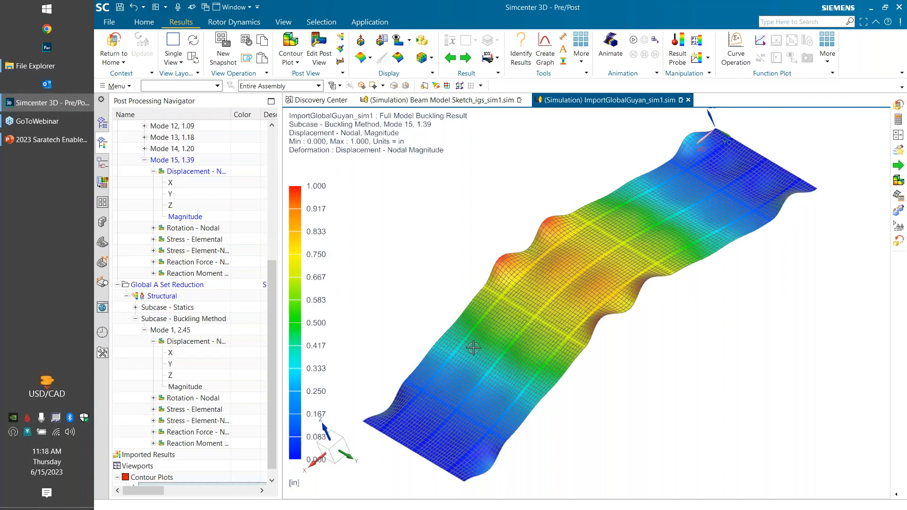
# Plot the nodal displacement magnitude of Mode 14 from the Full Model Buckling results and collapse its displacement components
pyautogui.scroll(1, 169, 223)
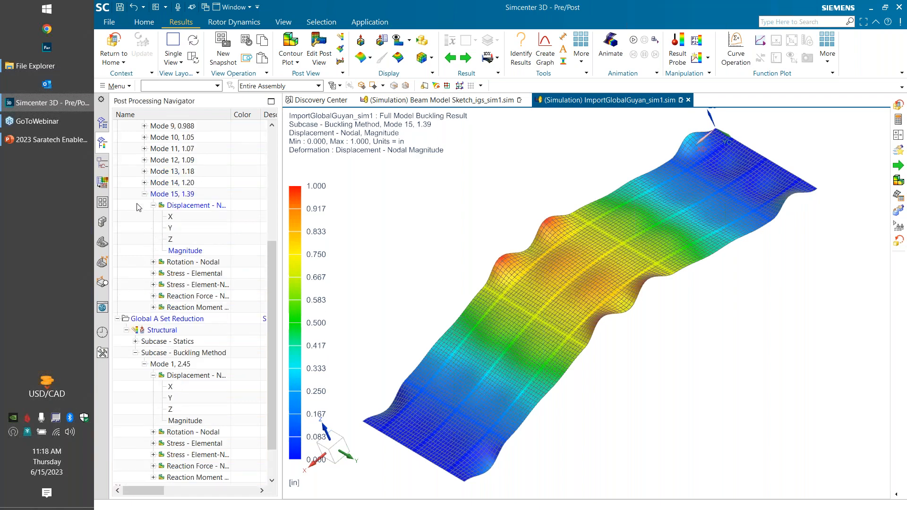
pyautogui.click(144, 183)
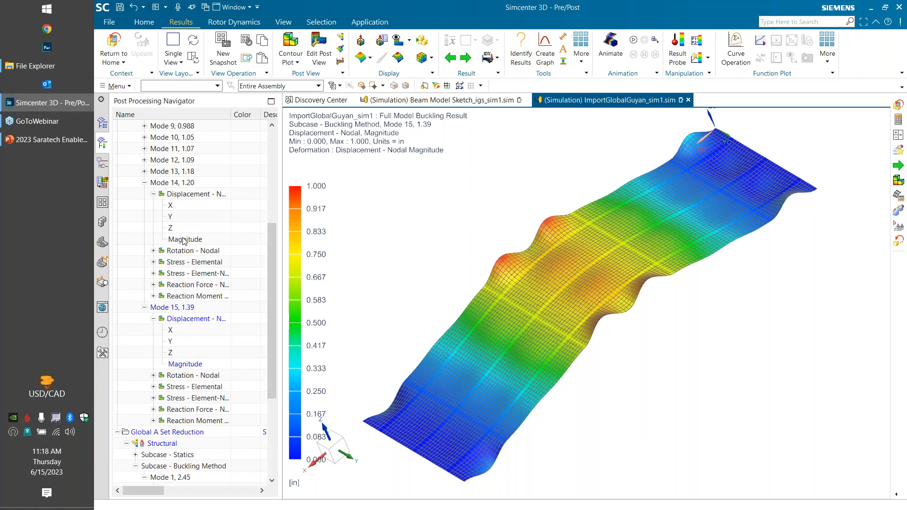
pyautogui.doubleClick(184, 239)
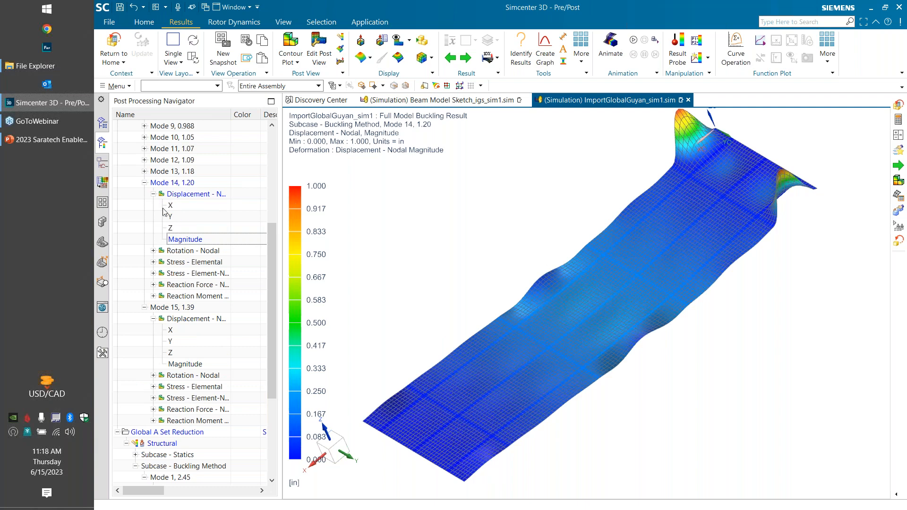
pyautogui.click(154, 194)
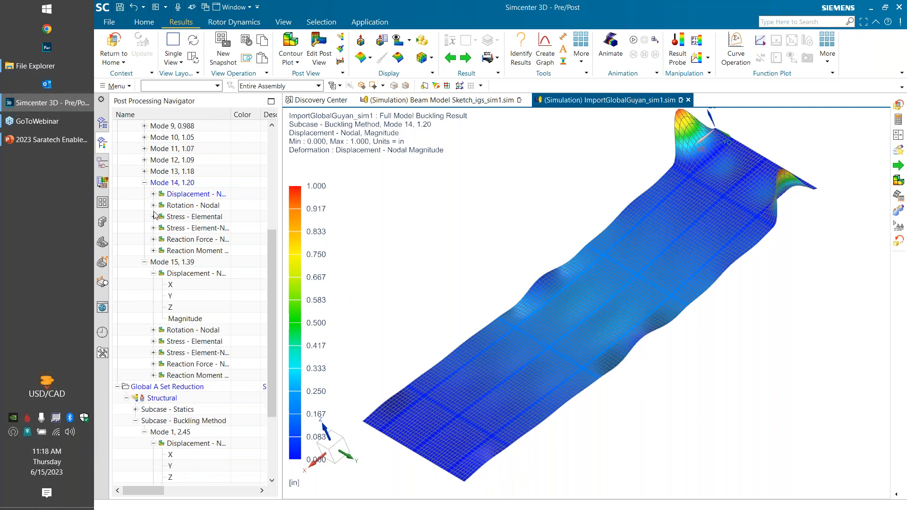
# Compare the displacement magnitude plots of Full Model Buckling Mode 15 and Global A Set Reduction Mode 1
pyautogui.doubleClick(184, 320)
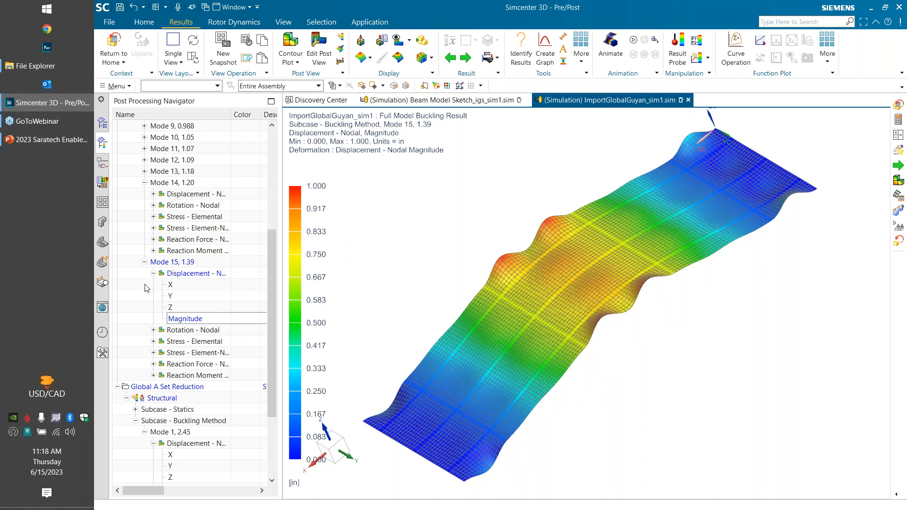
pyautogui.click(145, 263)
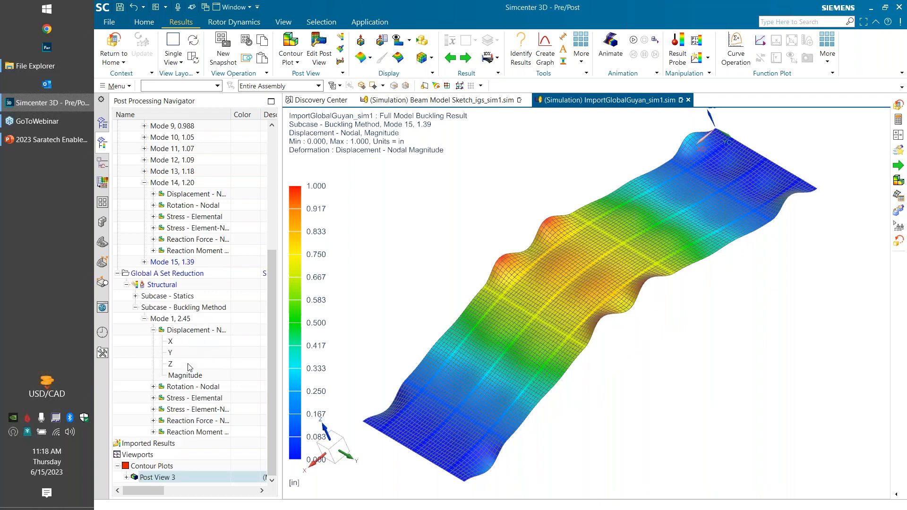
pyautogui.doubleClick(185, 375)
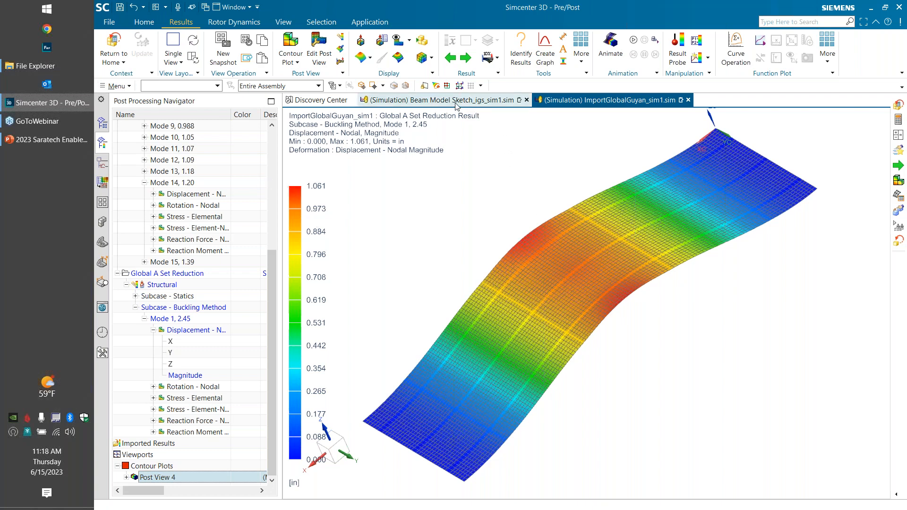
# Open the FEM part of the Beam Model Sketch_igs_sim1 simulation and inspect the beam sections of the truss
pyautogui.click(457, 101)
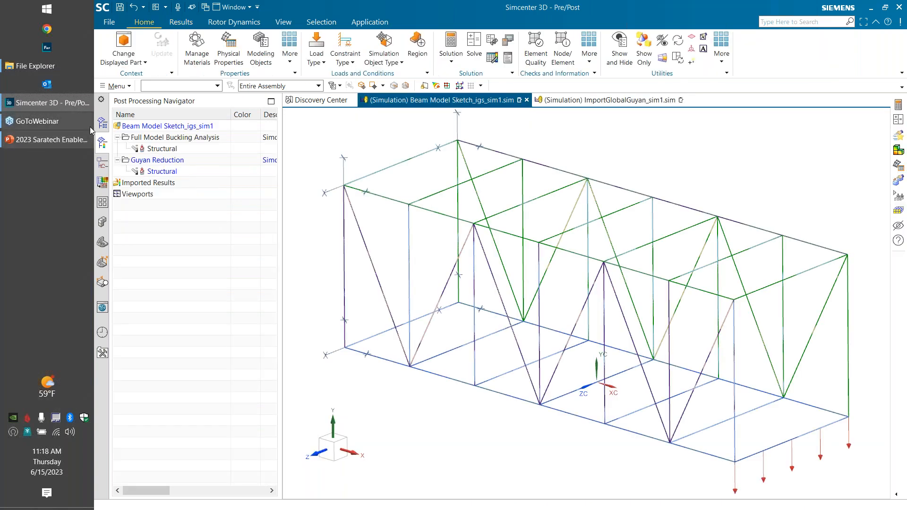
pyautogui.click(103, 122)
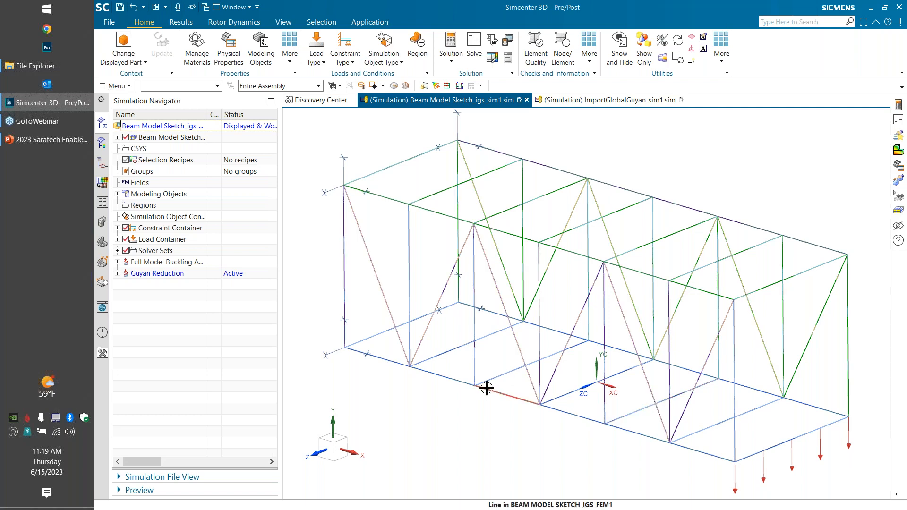
pyautogui.click(117, 138)
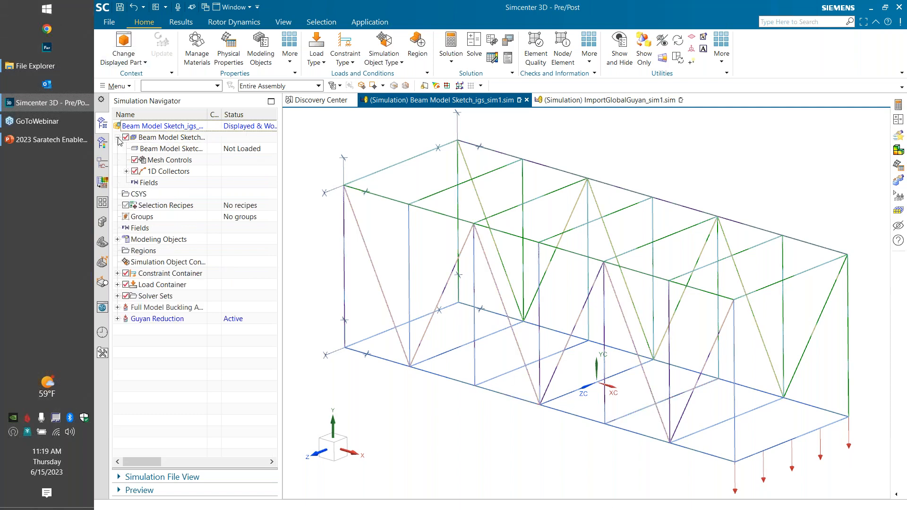
pyautogui.rightClick(174, 139)
pyautogui.click(214, 147)
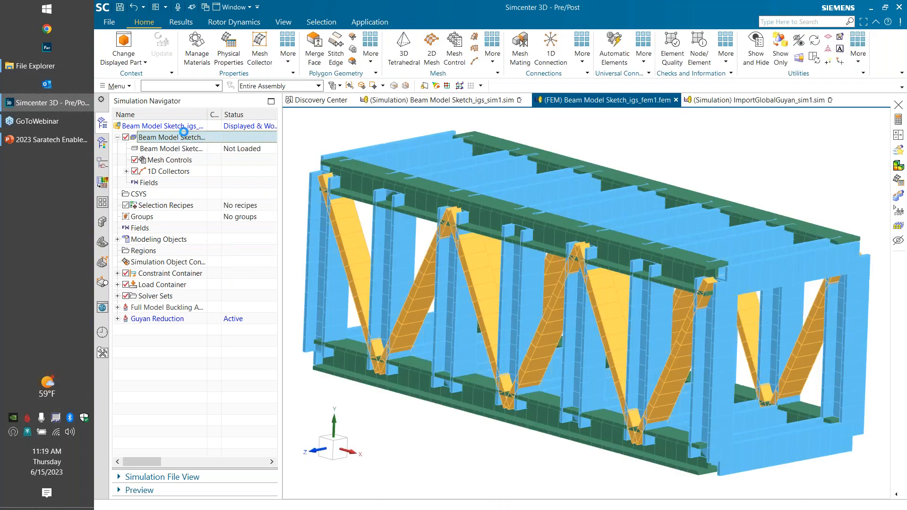
pyautogui.moveTo(483, 193)
pyautogui.mouseDown(button='middle')
pyautogui.moveTo(513, 200)
pyautogui.moveTo(494, 196)
pyautogui.mouseUp(button='middle')
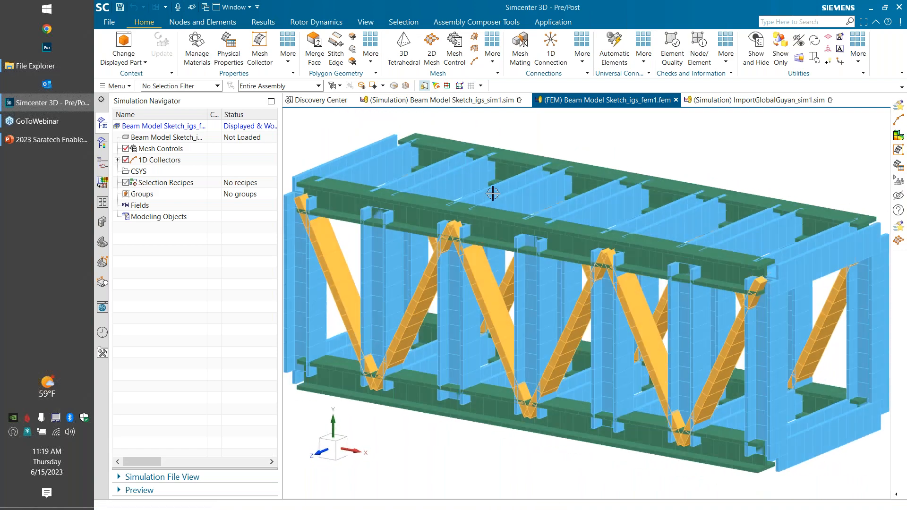
# Return to the Beam Model Sketch_igs_sim1 simulation and create a new SOL 105 Linear Buckling solution
pyautogui.click(487, 101)
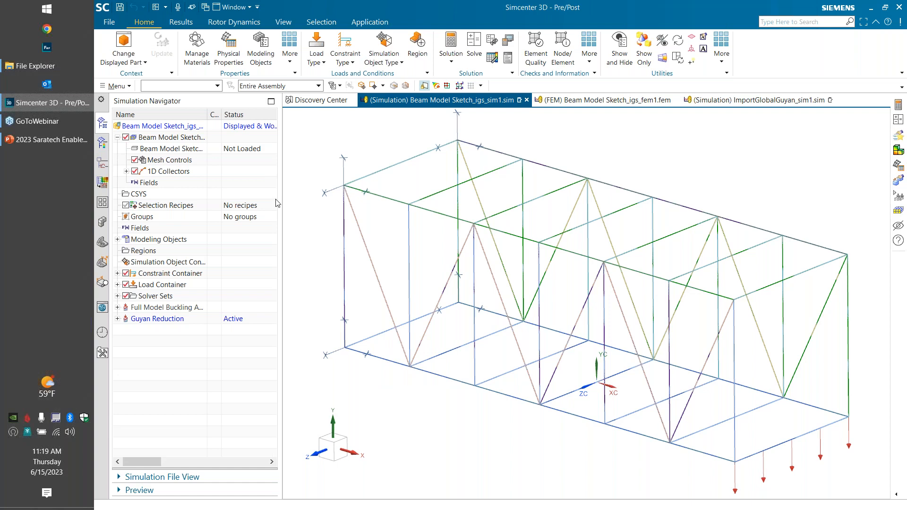
pyautogui.click(474, 47)
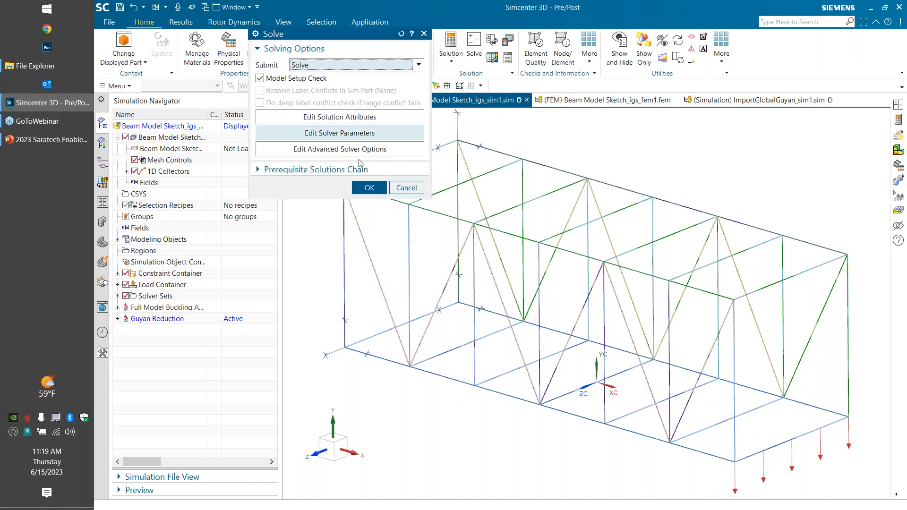
pyautogui.click(406, 187)
pyautogui.click(447, 55)
pyautogui.click(461, 74)
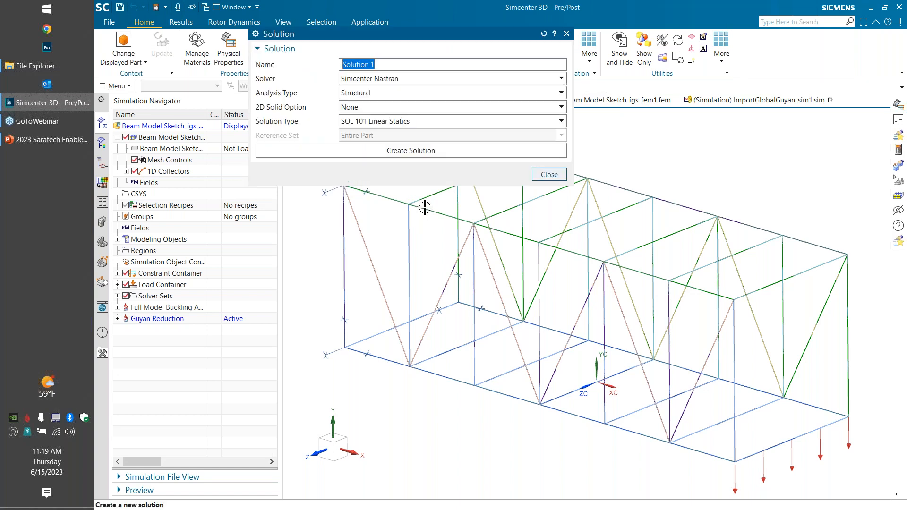
pyautogui.click(561, 121)
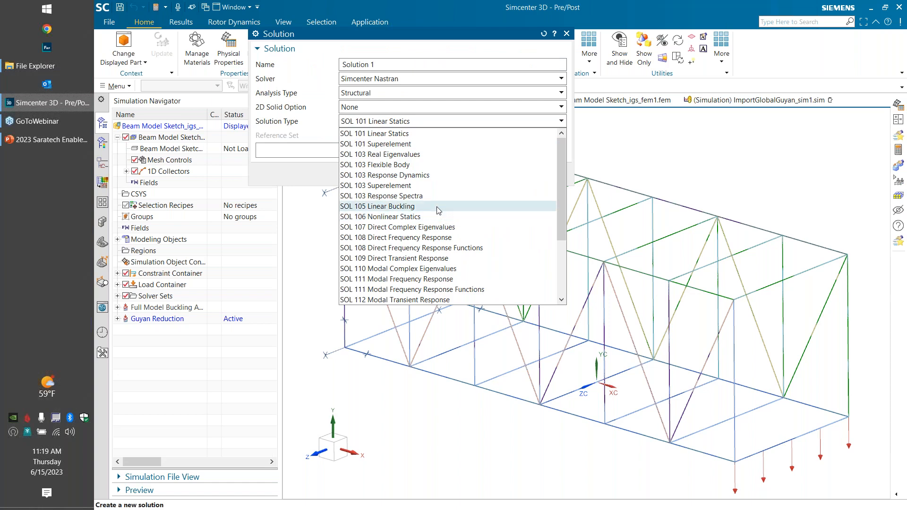
pyautogui.click(406, 206)
pyautogui.click(418, 152)
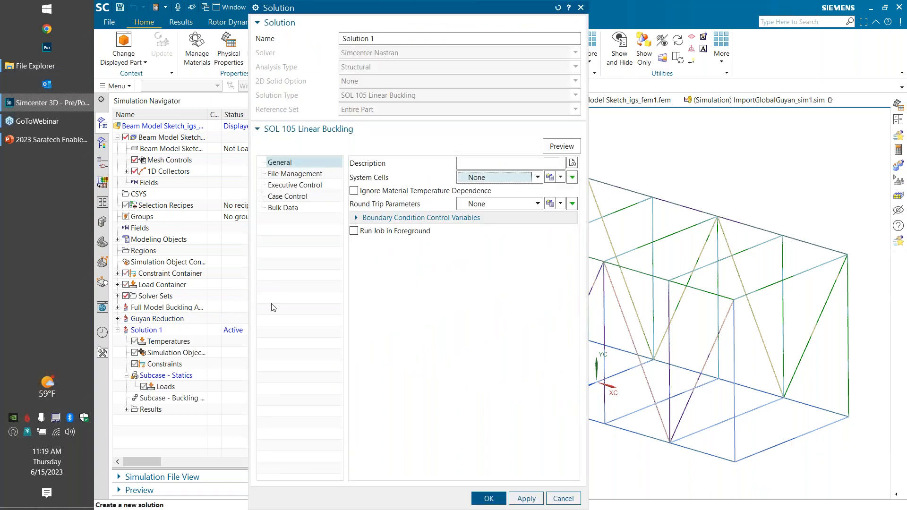
# Review the DOF sets in the new solution's bulk data, name the solution Full Buckling Analysis and accept it
pyautogui.click(282, 209)
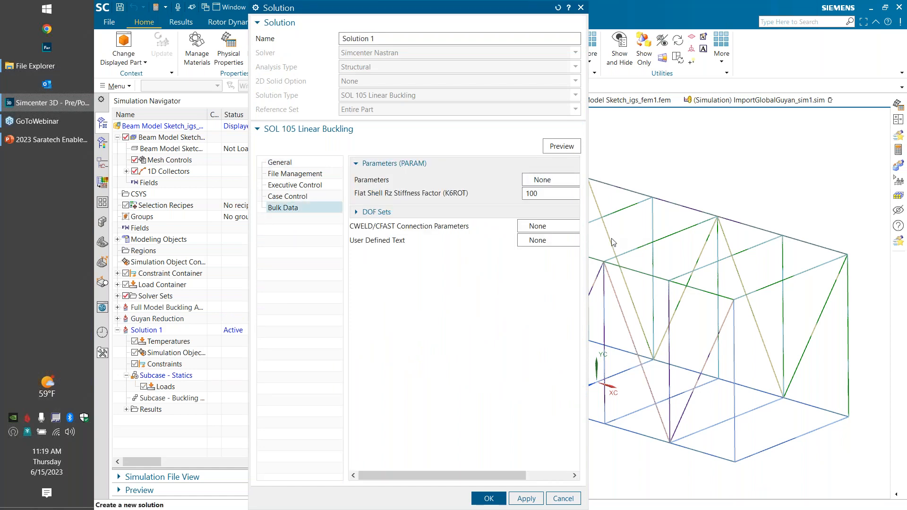
pyautogui.moveTo(586, 241); pyautogui.dragTo(666, 241)
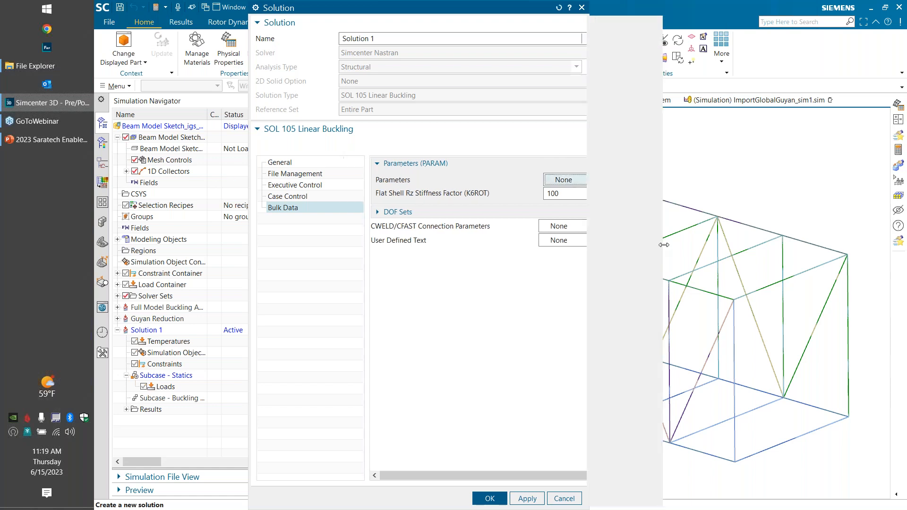
pyautogui.click(376, 213)
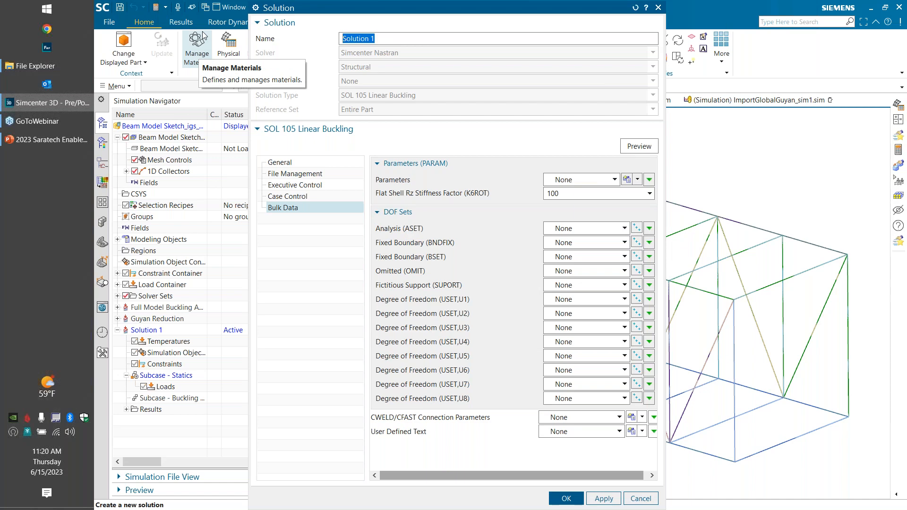
pyautogui.write('Full Buckling')
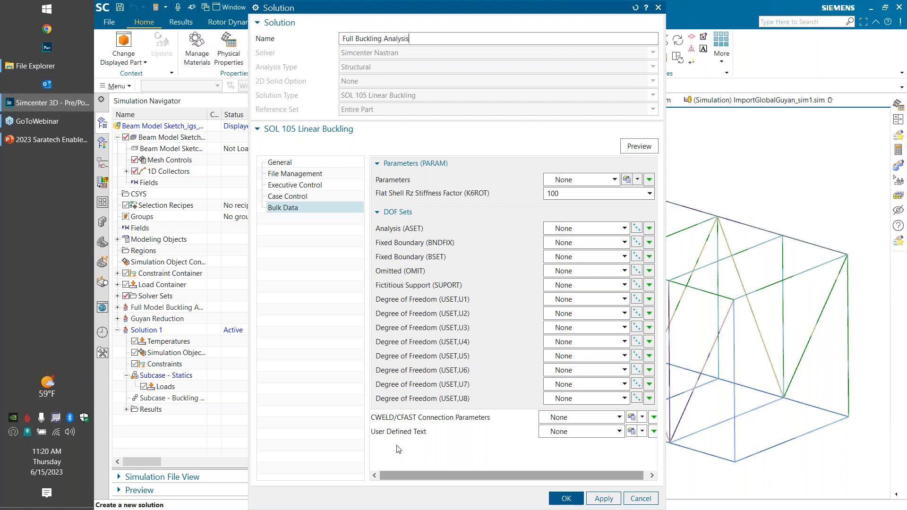
pyautogui.click(571, 500)
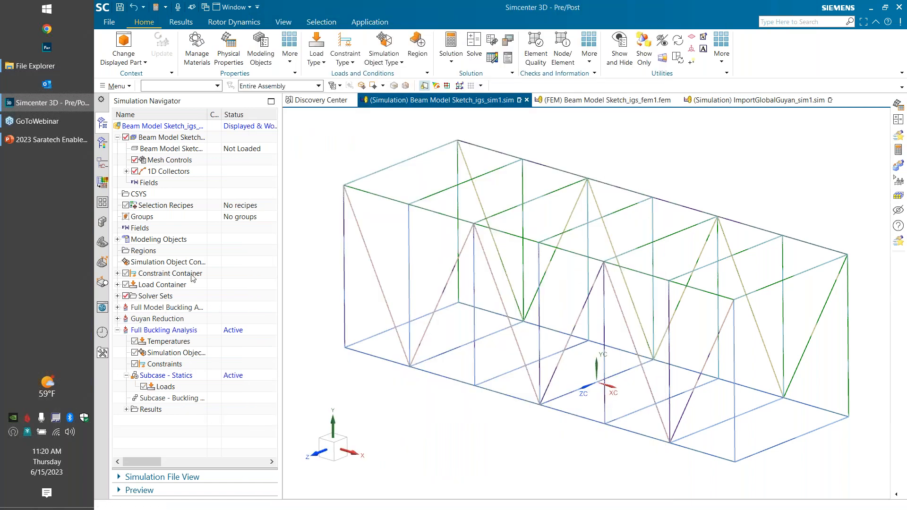
# Add the existing Force(1) load to the static subcase of Full Buckling Analysis
pyautogui.click(117, 285)
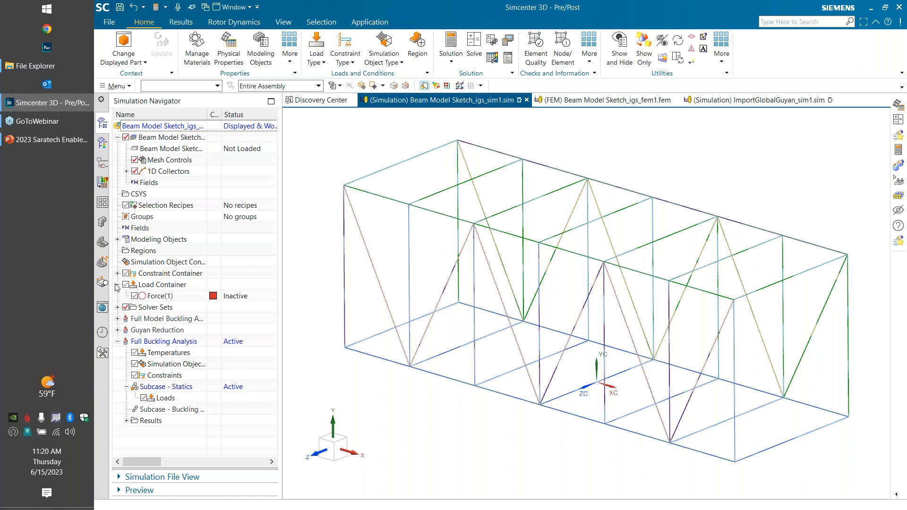
pyautogui.rightClick(163, 296)
pyautogui.click(217, 367)
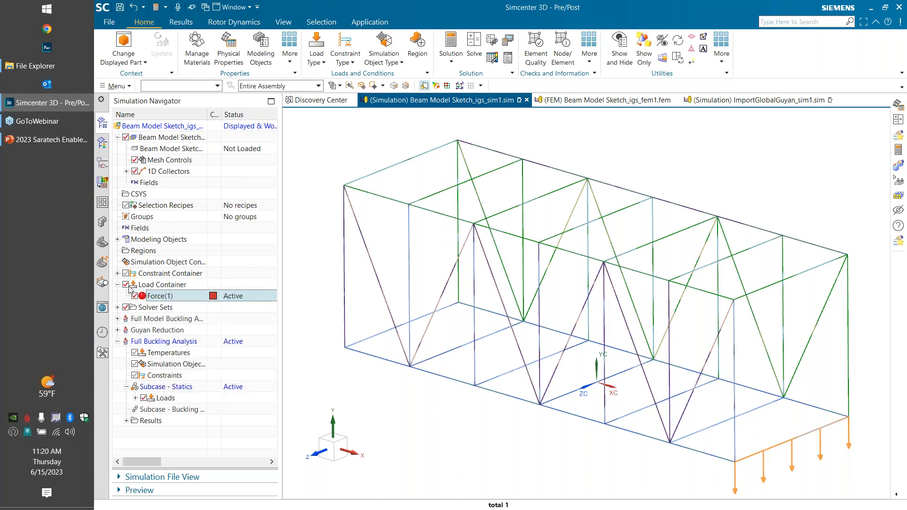
# Add the existing Pinned constraint to the Full Buckling Analysis solution
pyautogui.click(117, 273)
pyautogui.rightClick(159, 285)
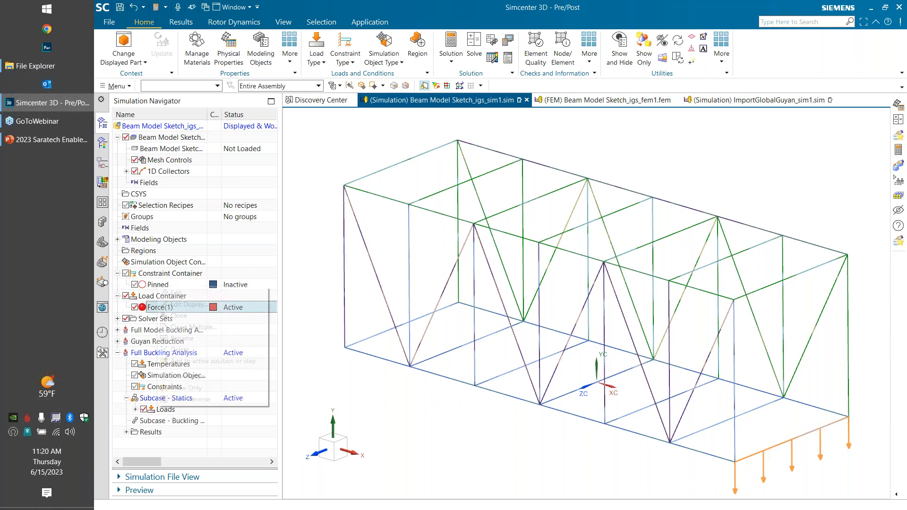
pyautogui.click(210, 361)
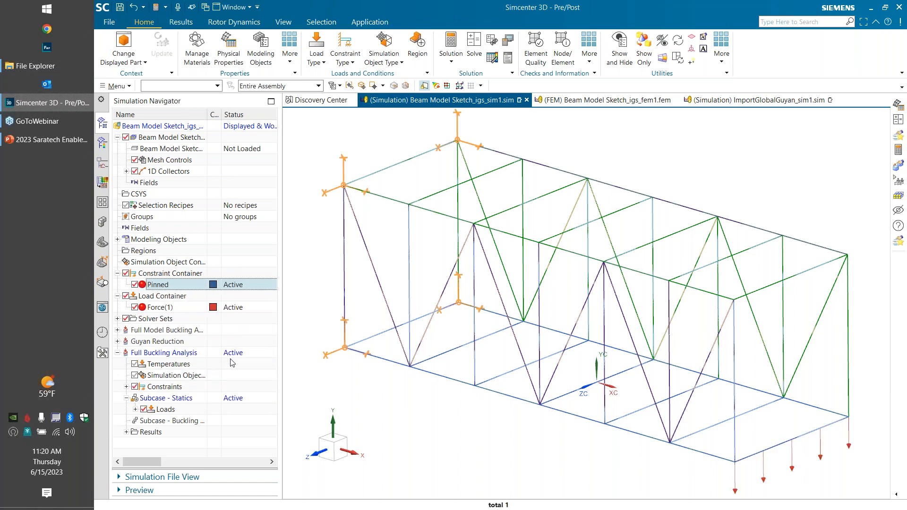
# Check the Lanczos eigenvalue data of the buckling subcase, keep 10 desired modes and accept the subcase settings
pyautogui.rightClick(169, 421)
pyautogui.click(217, 447)
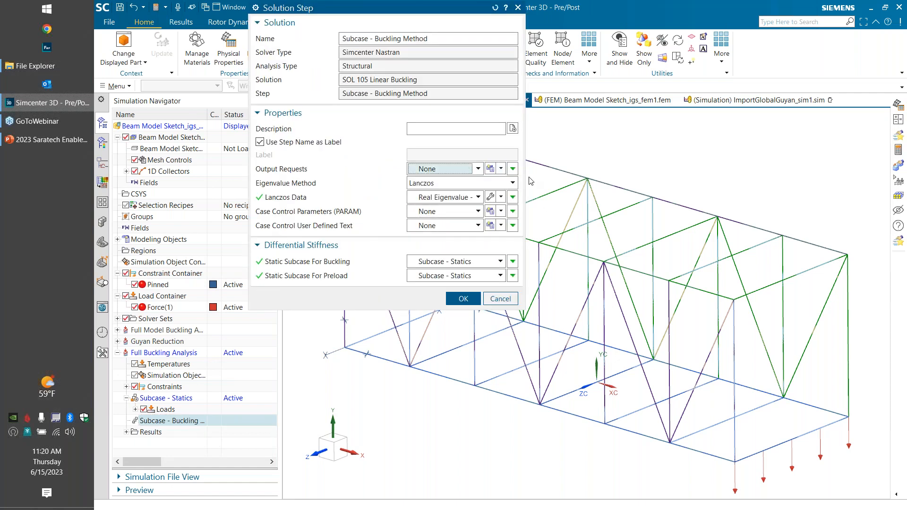
pyautogui.click(490, 197)
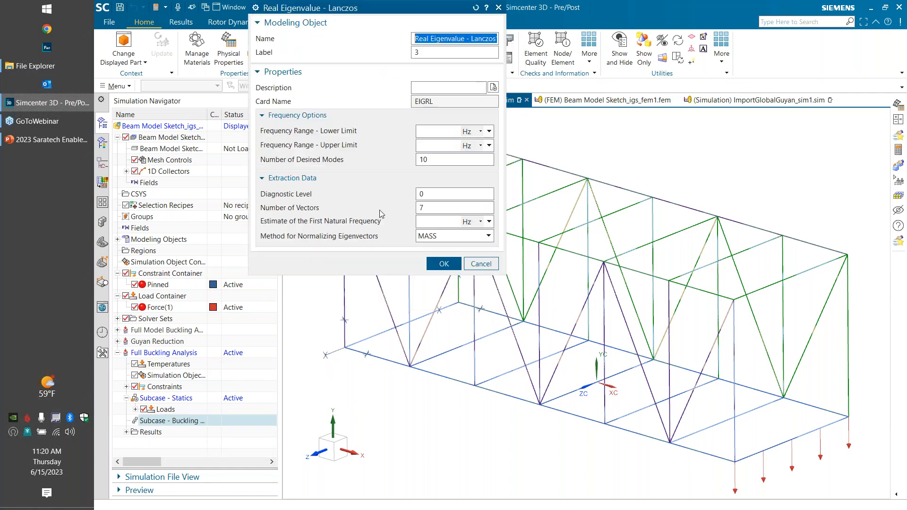
pyautogui.click(442, 161)
pyautogui.click(442, 264)
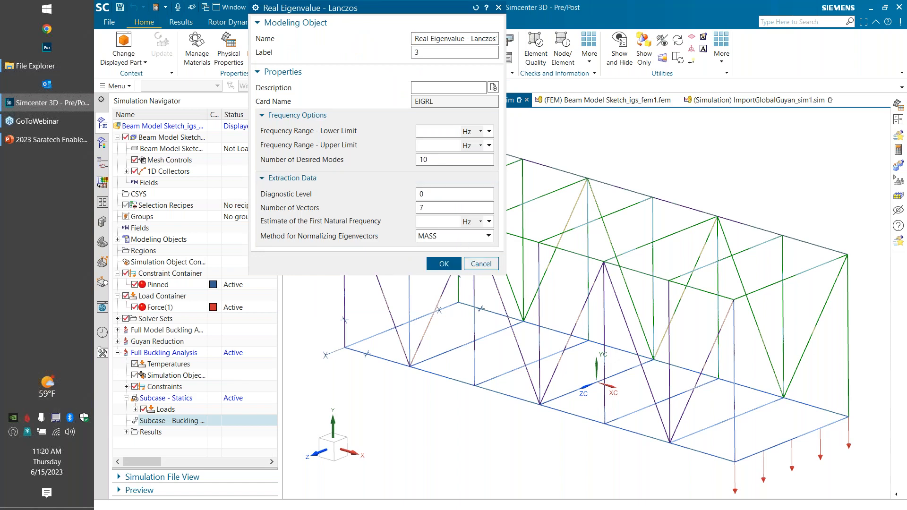
pyautogui.click(444, 263)
pyautogui.click(466, 302)
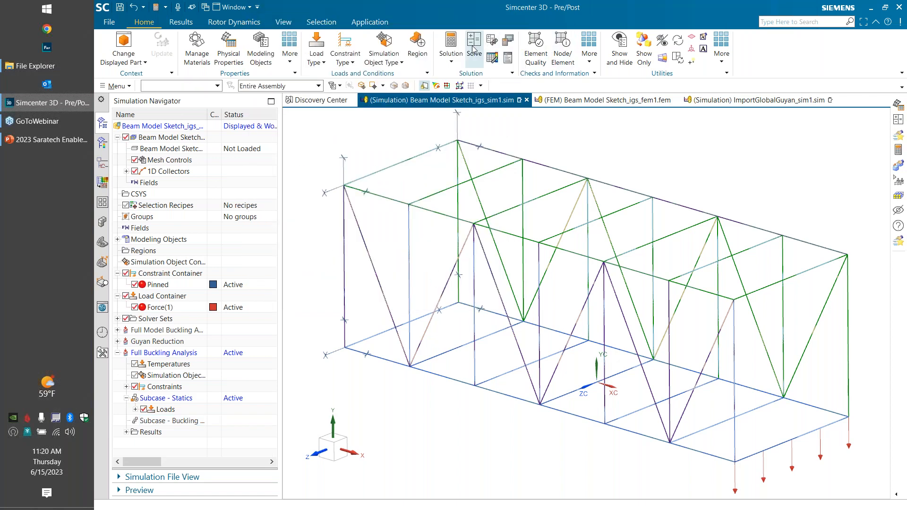
# Solve Full Buckling Analysis, decline the message review and close the job monitor and information window
pyautogui.click(474, 47)
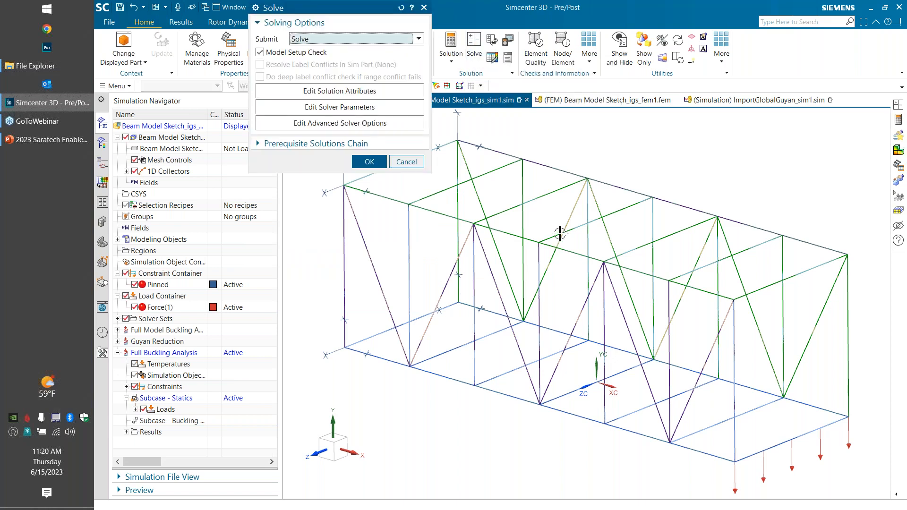
pyautogui.click(368, 162)
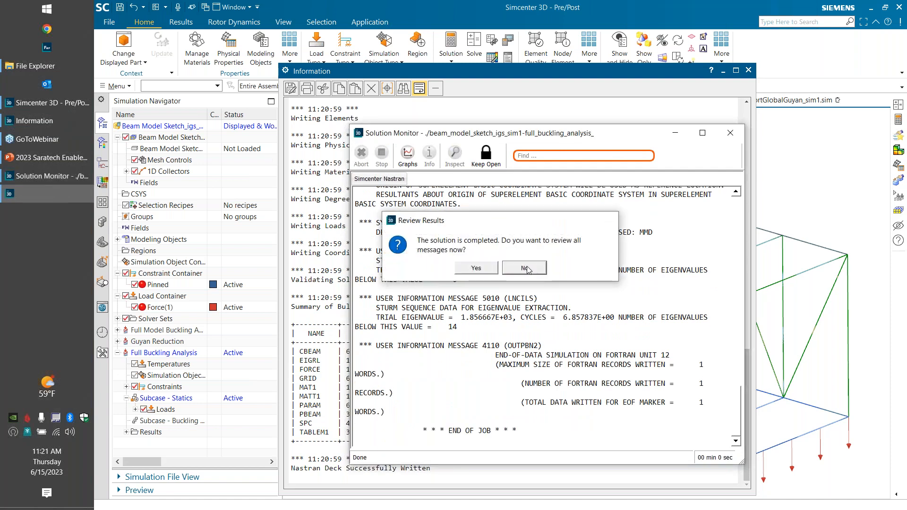
pyautogui.click(539, 272)
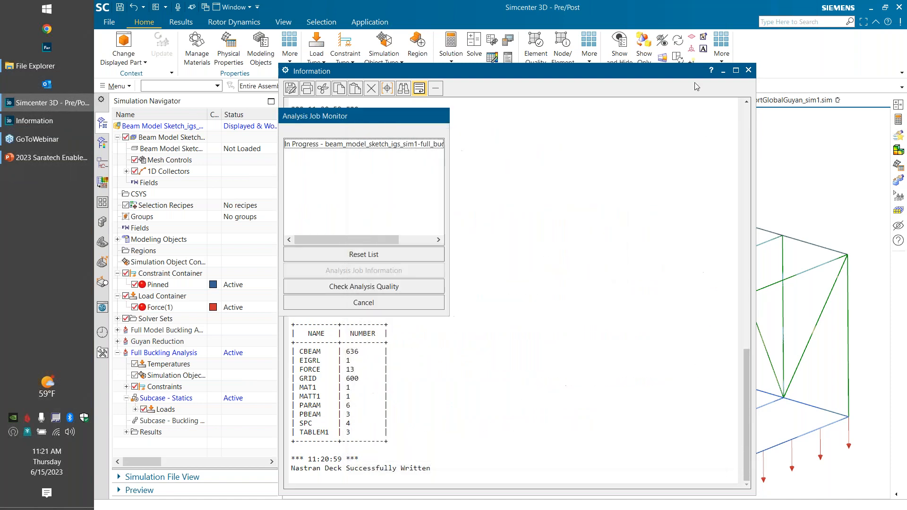
pyautogui.click(384, 307)
pyautogui.click(748, 70)
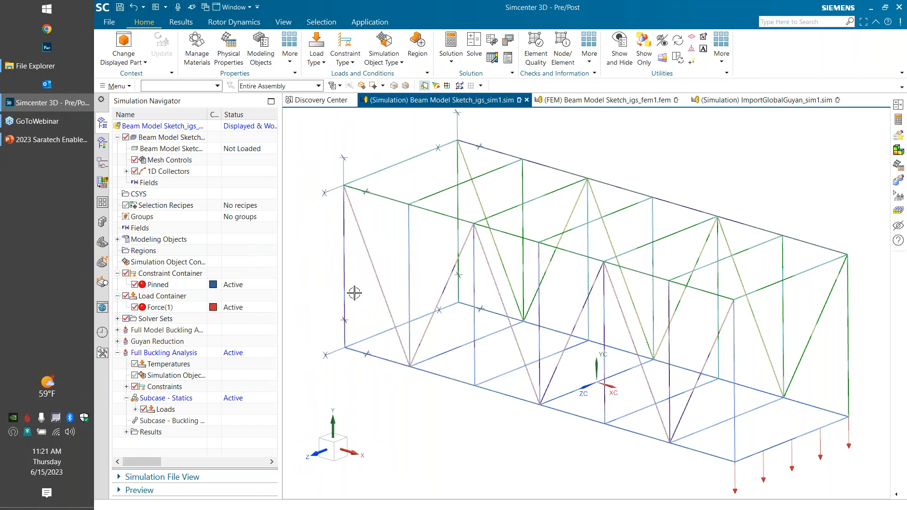
# Load the Full Buckling Analysis results and plot the nodal displacement magnitude of Mode 1 from the buckling subcase
pyautogui.click(102, 143)
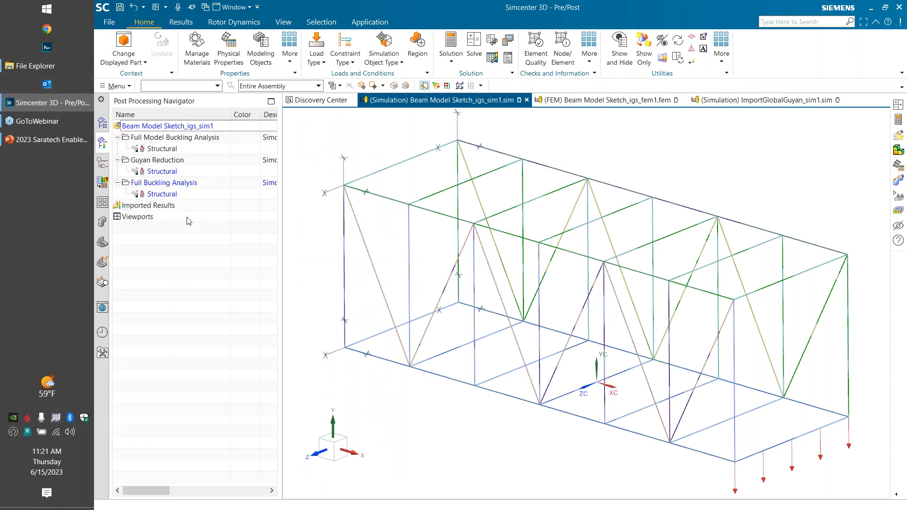
pyautogui.click(162, 194)
pyautogui.doubleClick(162, 194)
pyautogui.click(126, 194)
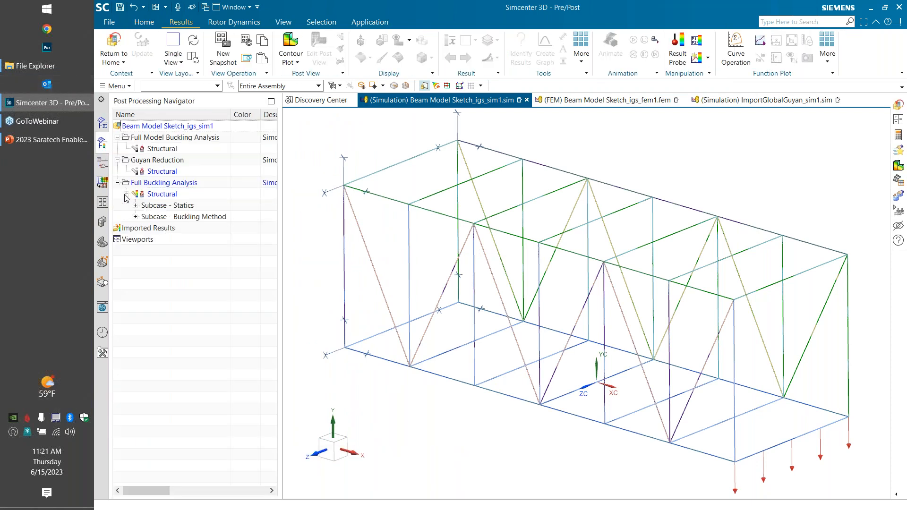
pyautogui.click(136, 217)
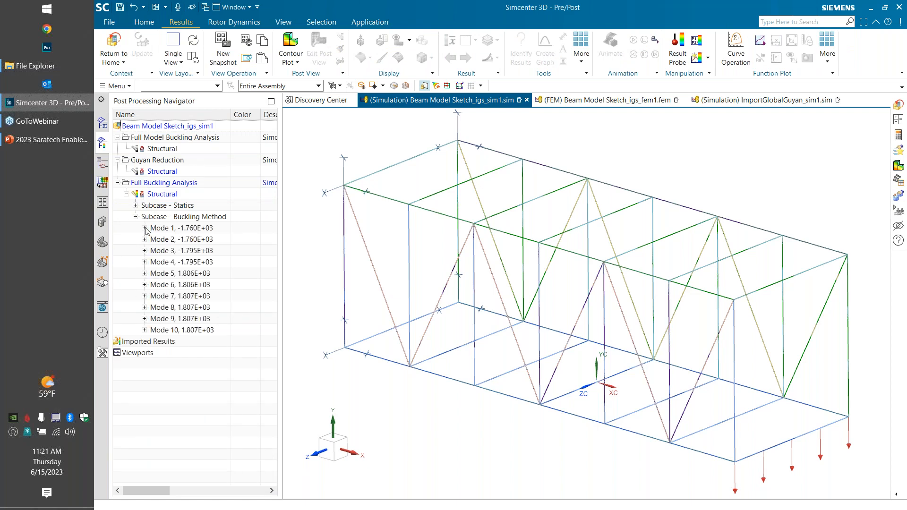
pyautogui.click(145, 229)
pyautogui.click(153, 240)
pyautogui.doubleClick(186, 285)
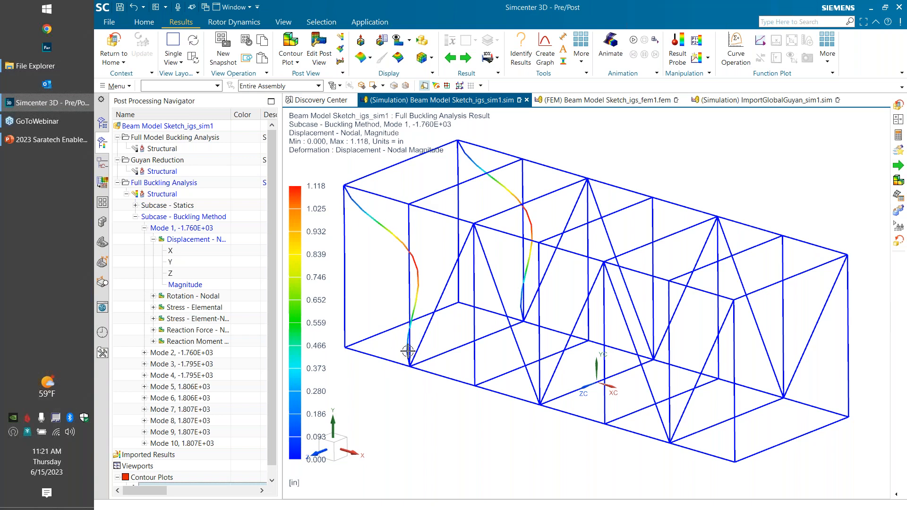
pyautogui.click(154, 240)
pyautogui.click(145, 228)
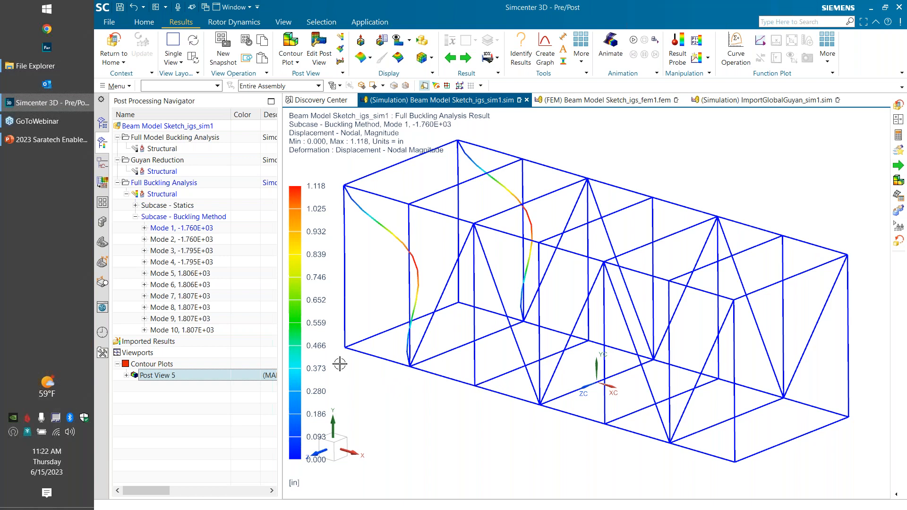
pyautogui.click(135, 217)
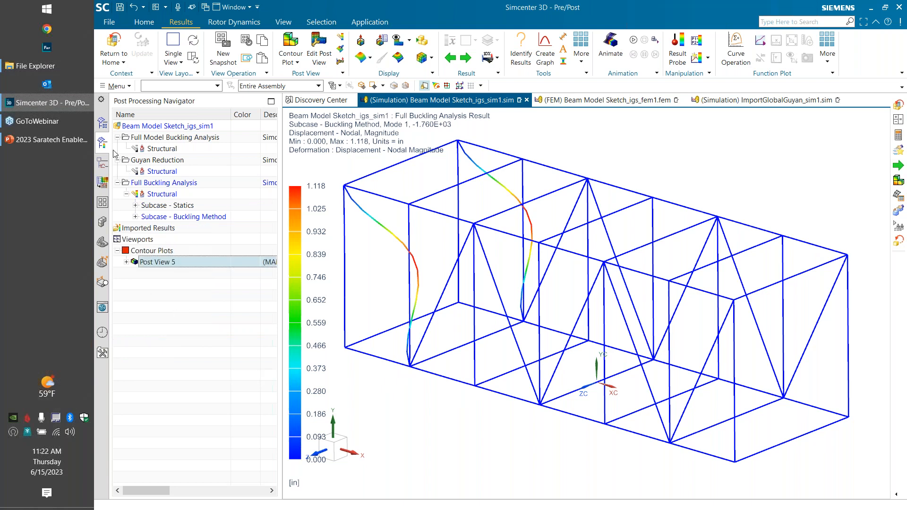
# Clone the Full Buckling Analysis solution and rename the copy Local Buckling
pyautogui.click(102, 123)
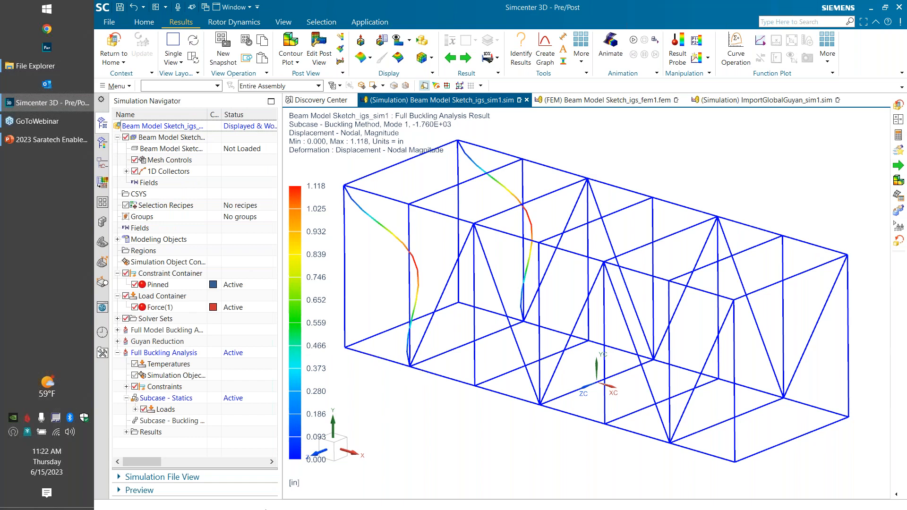
pyautogui.click(164, 357)
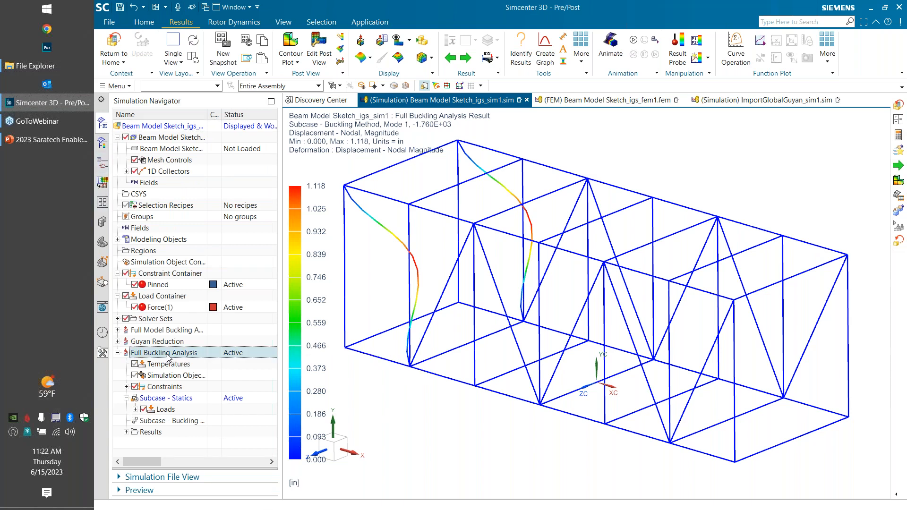
pyautogui.rightClick(167, 355)
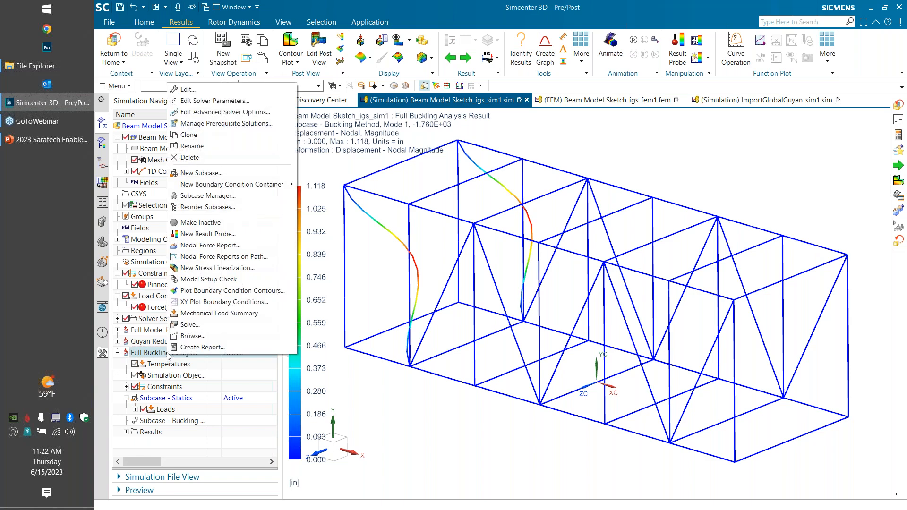
pyautogui.click(210, 140)
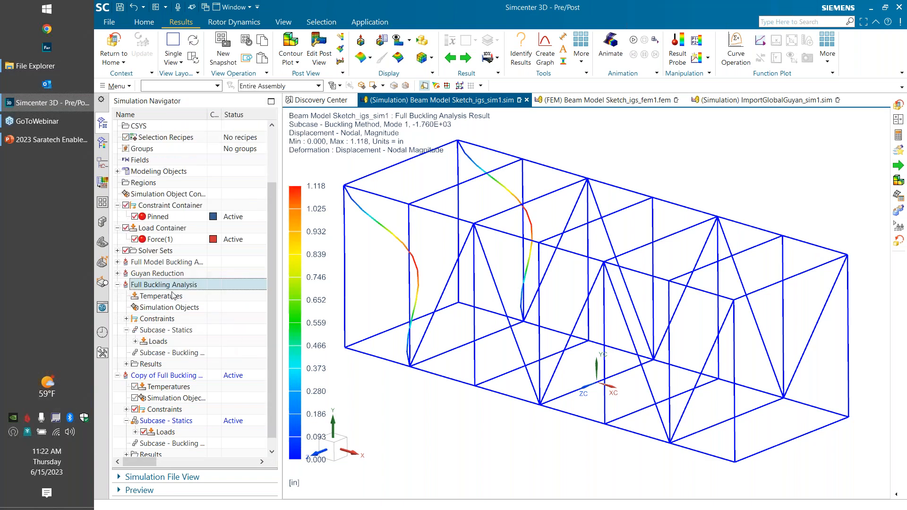
pyautogui.scroll(-1, 207, 388)
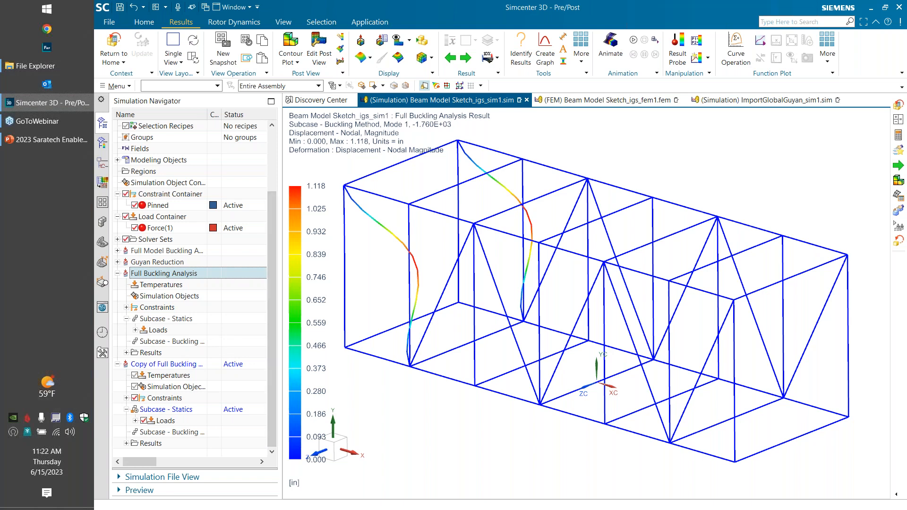
pyautogui.click(157, 368)
pyautogui.rightClick(158, 368)
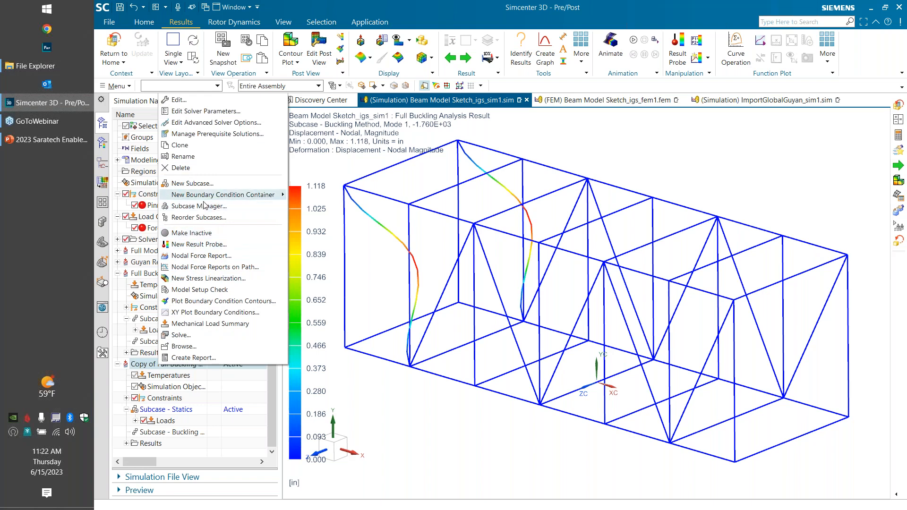
pyautogui.click(210, 156)
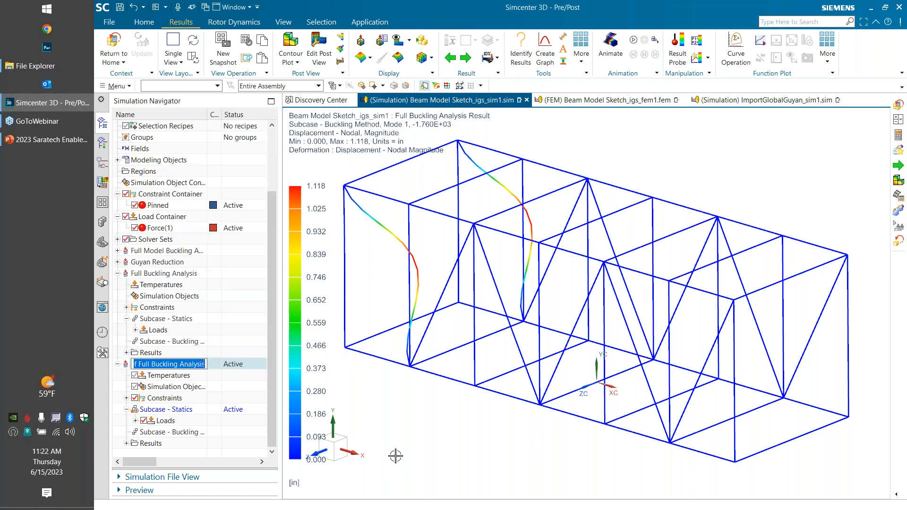
pyautogui.write('Local Bu')
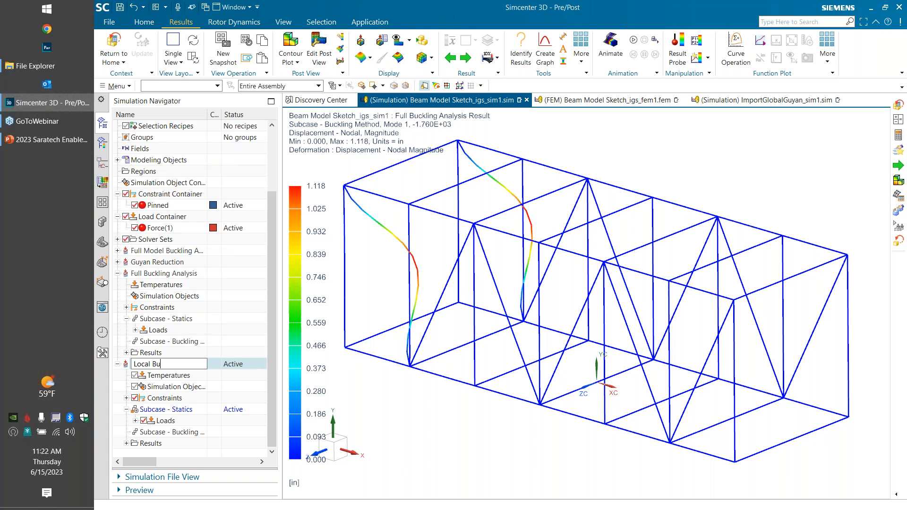
pyautogui.press('Return')
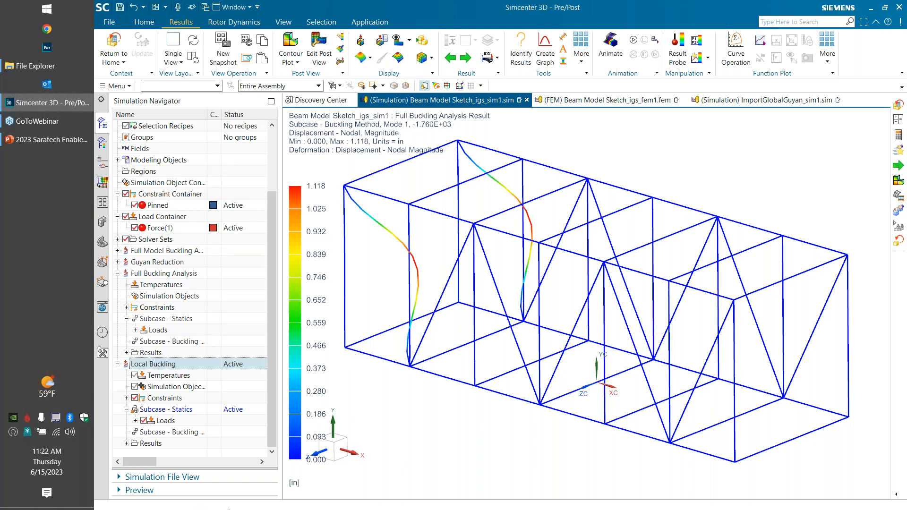
# Leave the results display and review the constraints and subcases of the Local Buckling solution
pyautogui.click(111, 43)
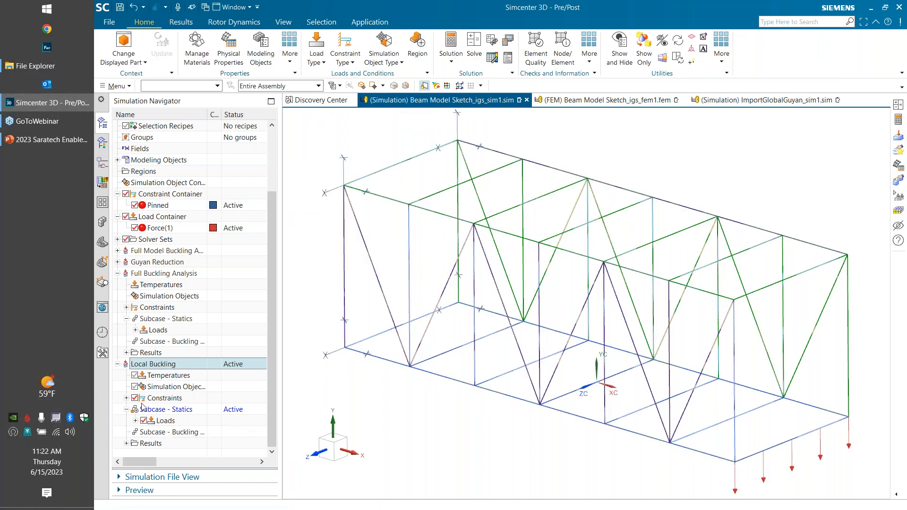
pyautogui.click(126, 398)
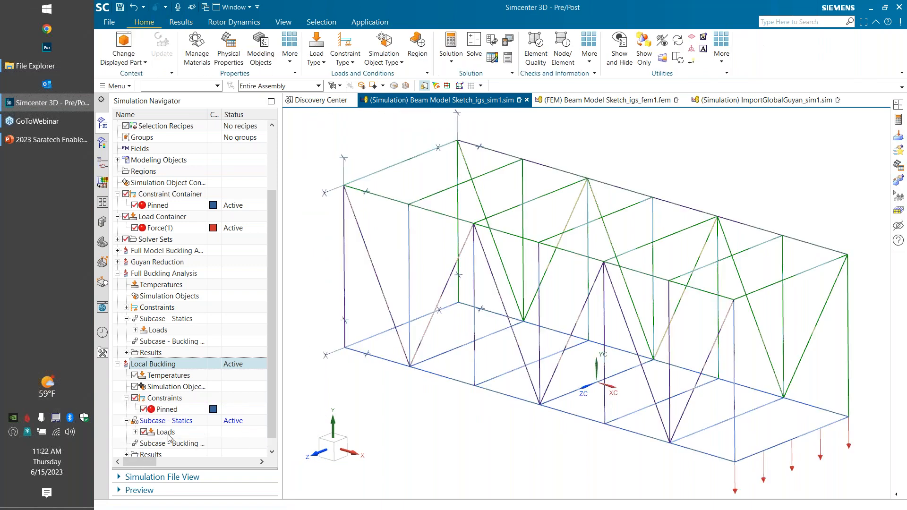
pyautogui.click(127, 421)
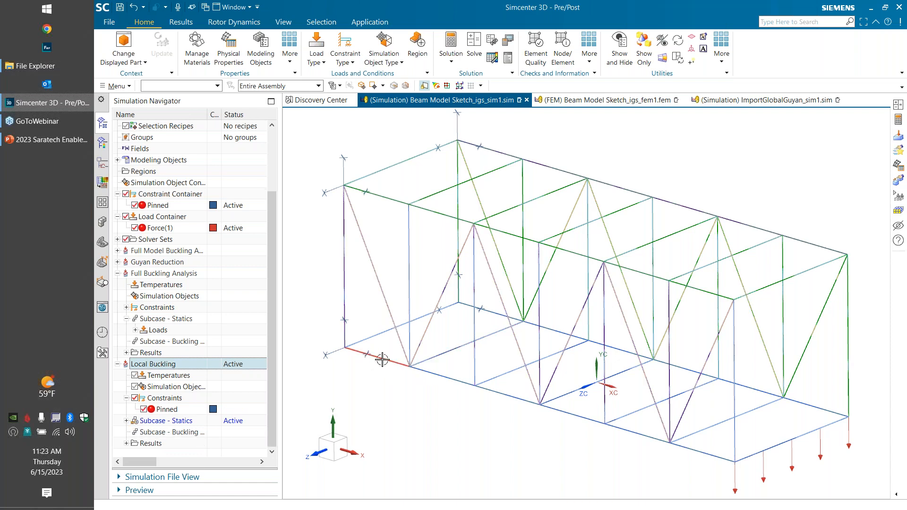
pyautogui.click(165, 240)
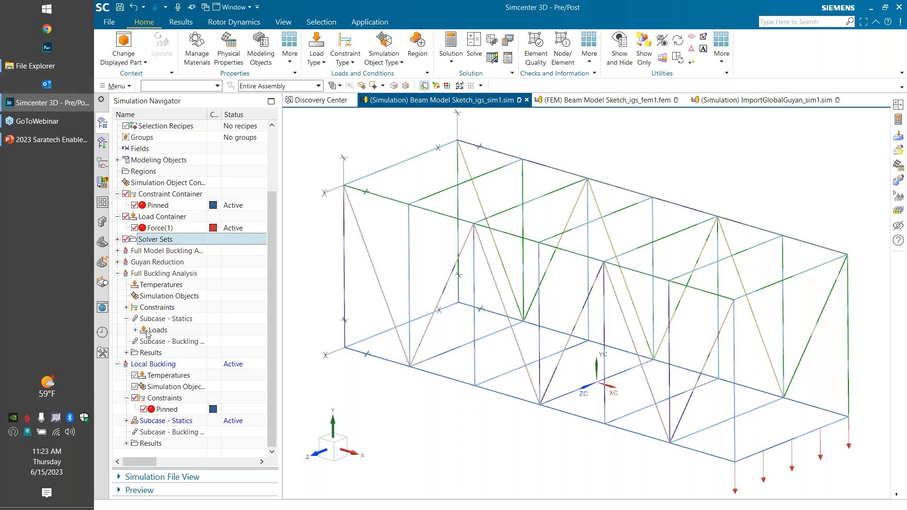
pyautogui.click(173, 434)
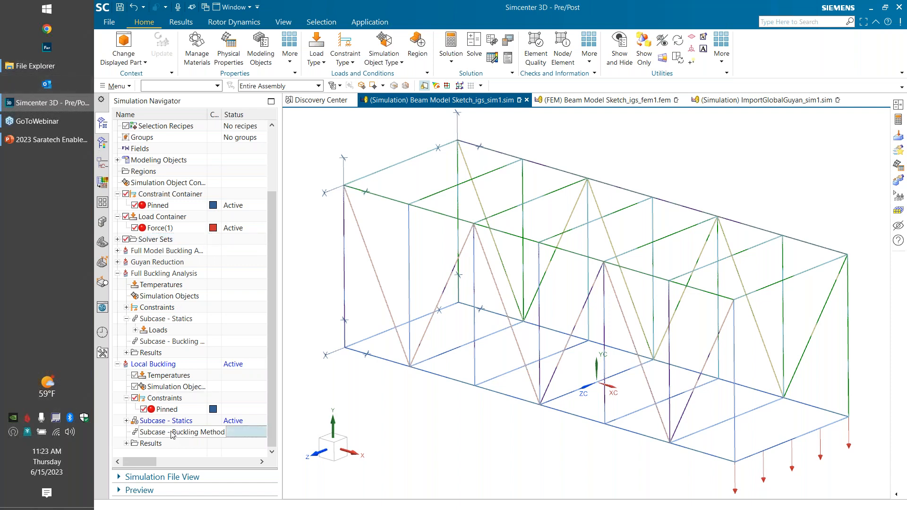
# Edit the Local Buckling solution and start an Analysis (ASET) DOF set named Local Aset with DOF1 through DOF6 enabled
pyautogui.rightClick(161, 366)
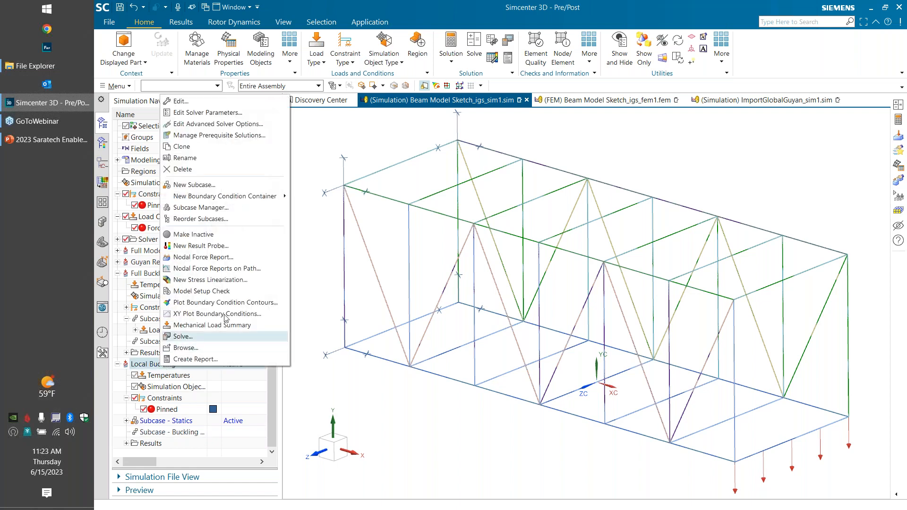
pyautogui.click(234, 110)
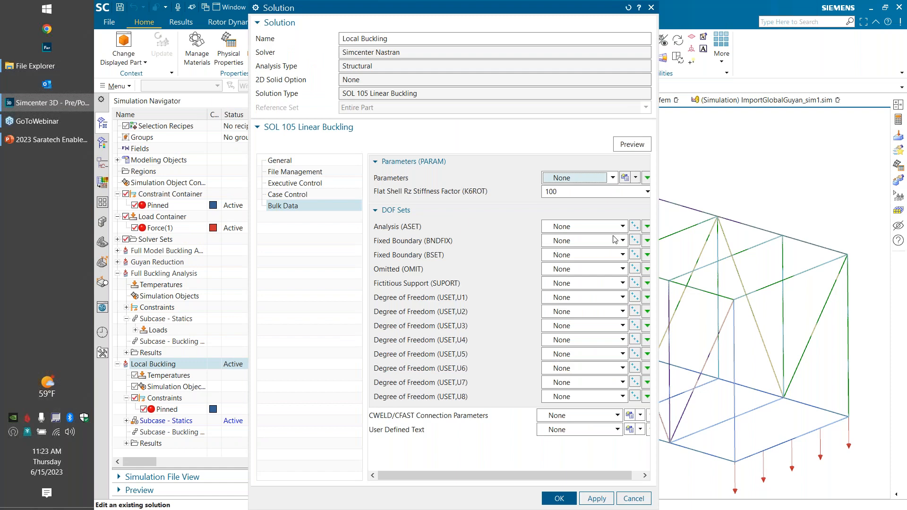
pyautogui.click(635, 230)
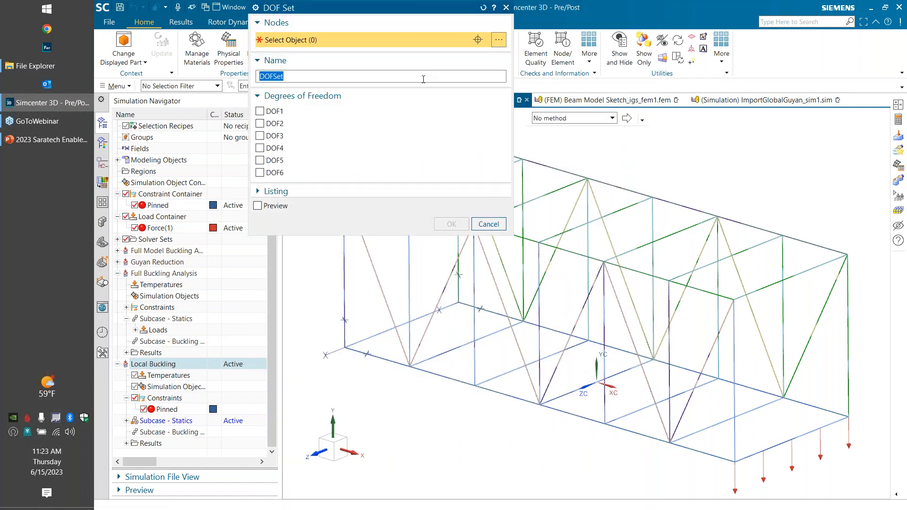
pyautogui.write('Local Aset')
pyautogui.click(260, 111)
pyautogui.click(259, 123)
pyautogui.click(260, 135)
pyautogui.click(259, 160)
pyautogui.click(259, 148)
pyautogui.click(259, 173)
# Start a smart selection of the DOF set's nodes by adding the Related Nodes method
pyautogui.click(501, 41)
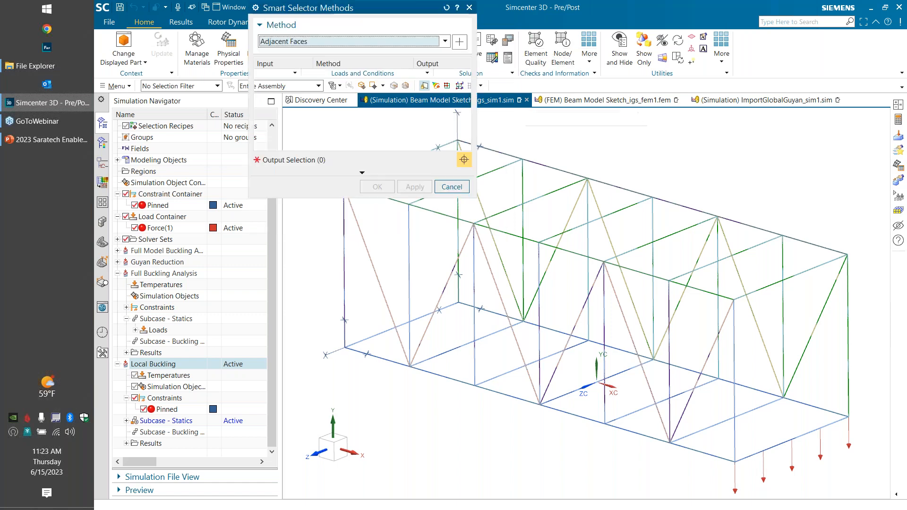
pyautogui.click(445, 42)
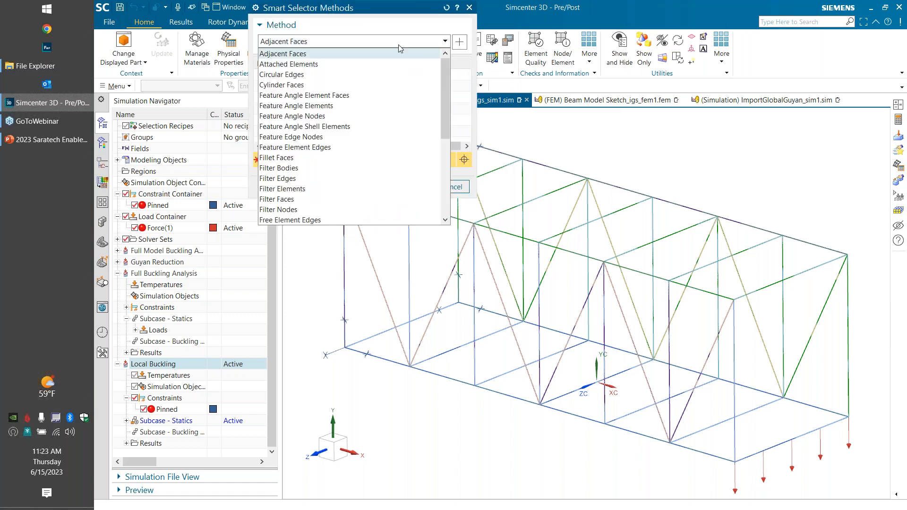
pyautogui.scroll(-1, 348, 155)
pyautogui.scroll(-3, 348, 154)
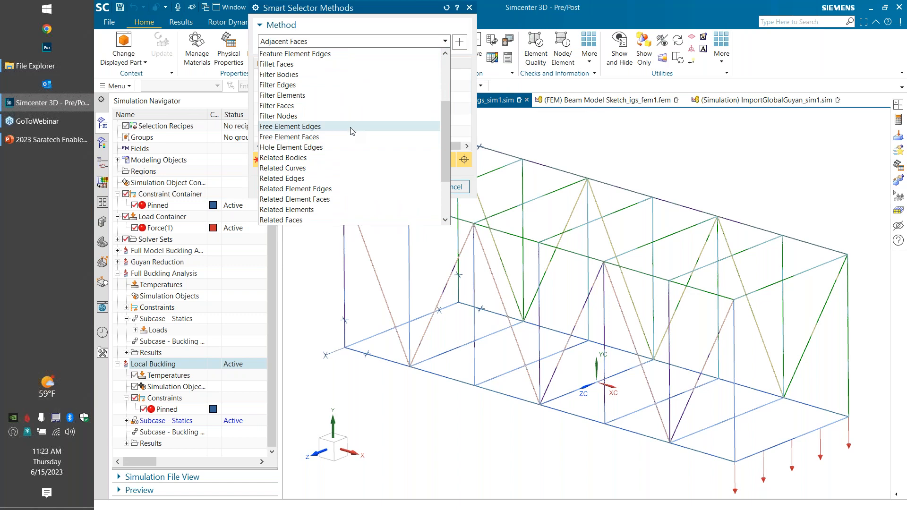
pyautogui.scroll(-1, 345, 161)
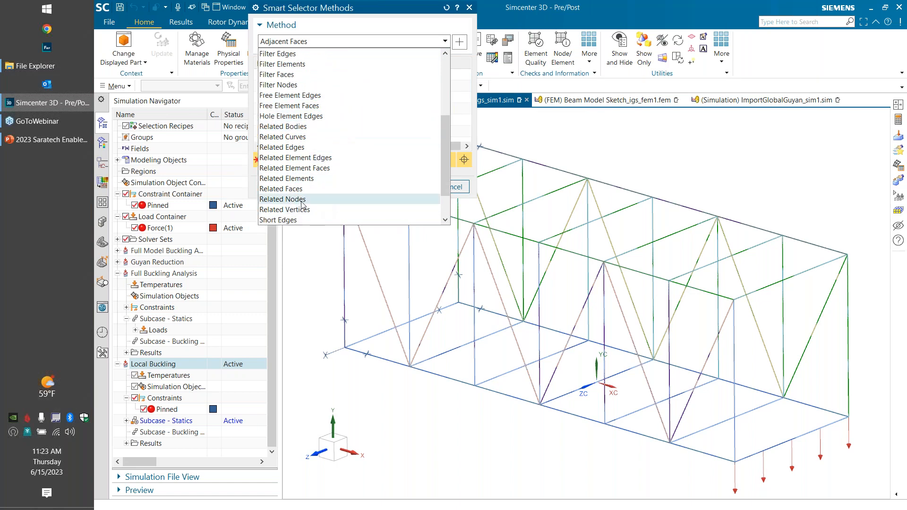
pyautogui.click(342, 200)
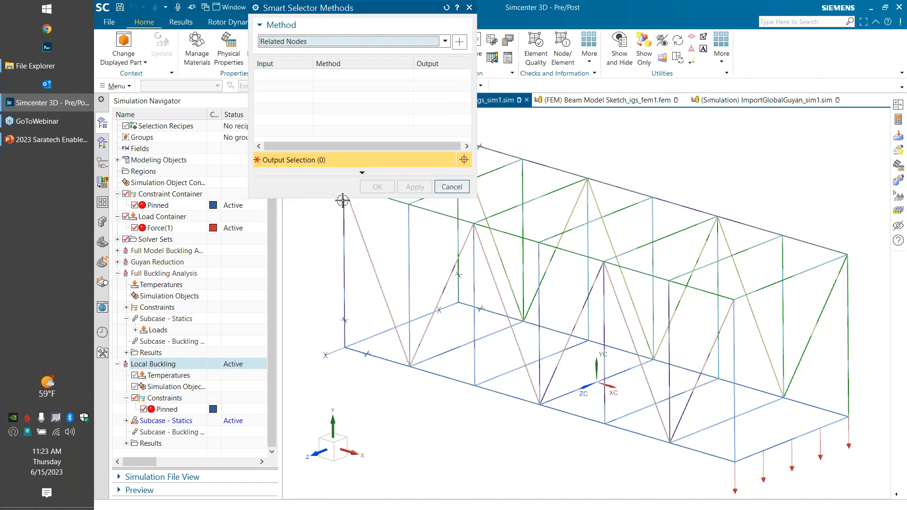
pyautogui.click(461, 41)
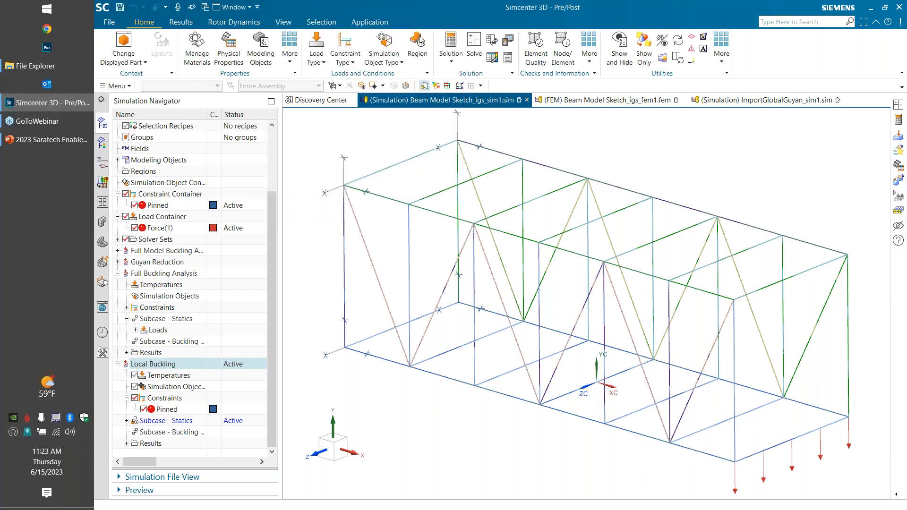
# Collect the nodes related to the first lower chord curve beside the front pinned corner, filtering by Curve, and accept them for the DOF set
pyautogui.click(407, 101)
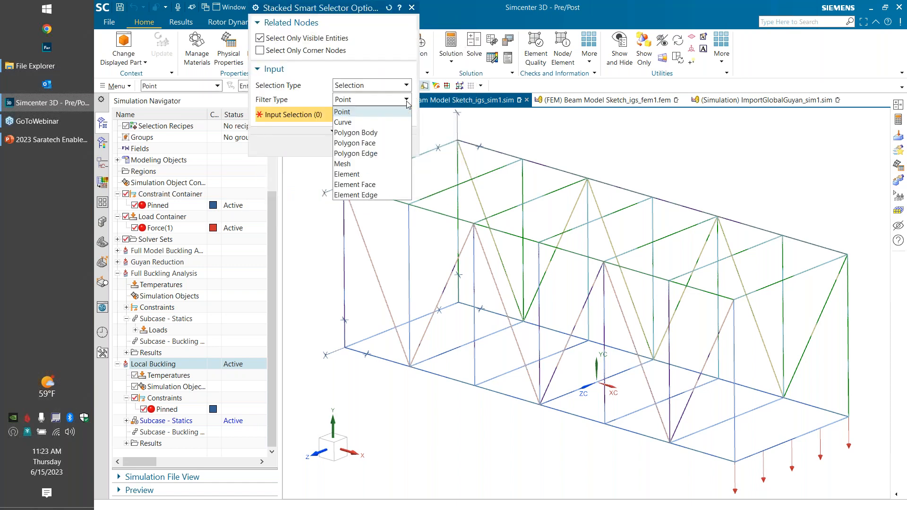
pyautogui.click(362, 122)
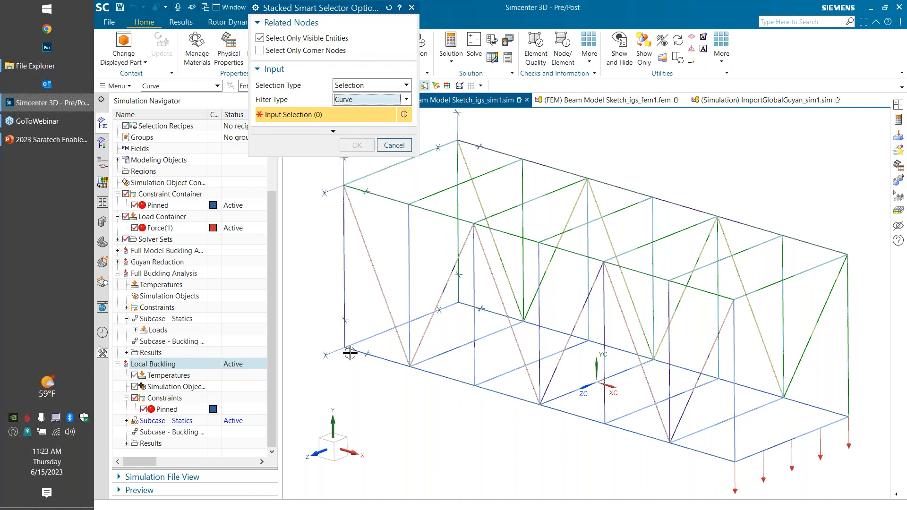
pyautogui.click(387, 361)
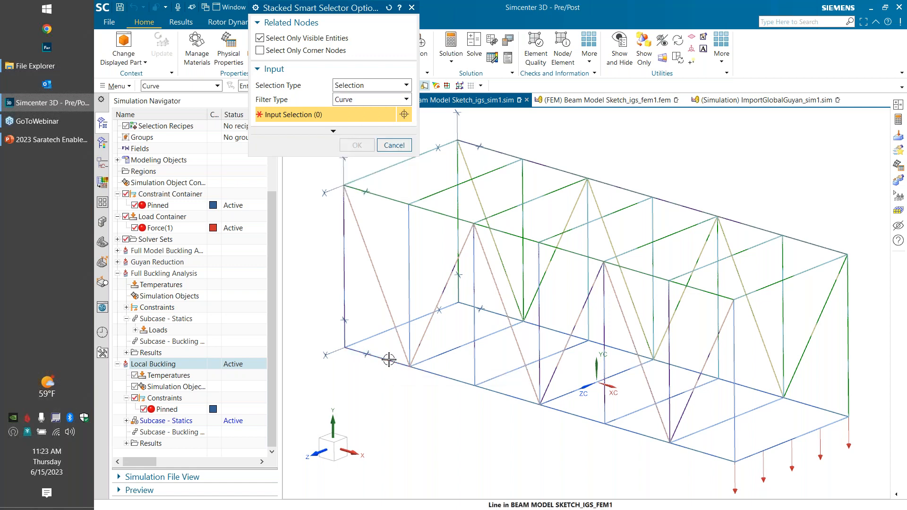
pyautogui.scroll(-1, 368, 365)
pyautogui.scroll(5, 370, 364)
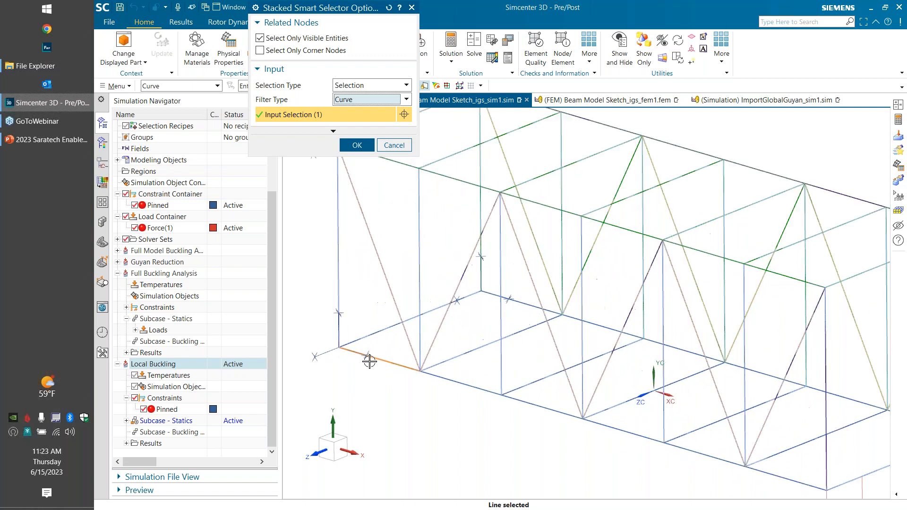
pyautogui.click(357, 145)
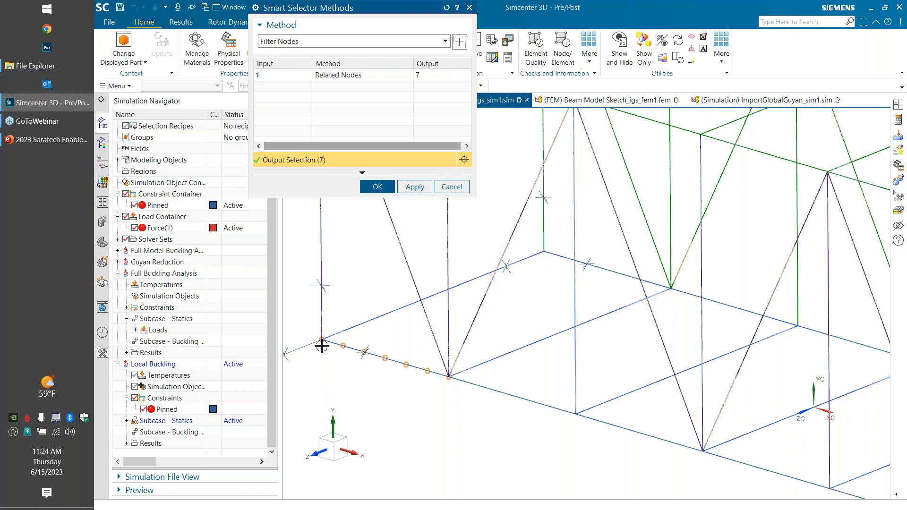
pyautogui.click(372, 187)
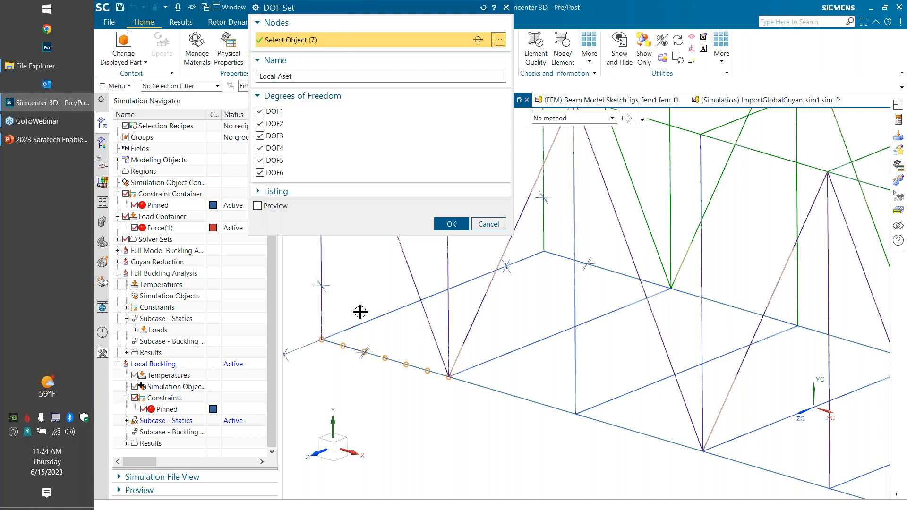
# Remove the pinned corner node from the DOF set's selection and try to create the set as Local Aset
pyautogui.keyDown('shift'); pyautogui.click(323, 344); pyautogui.keyUp('shift')
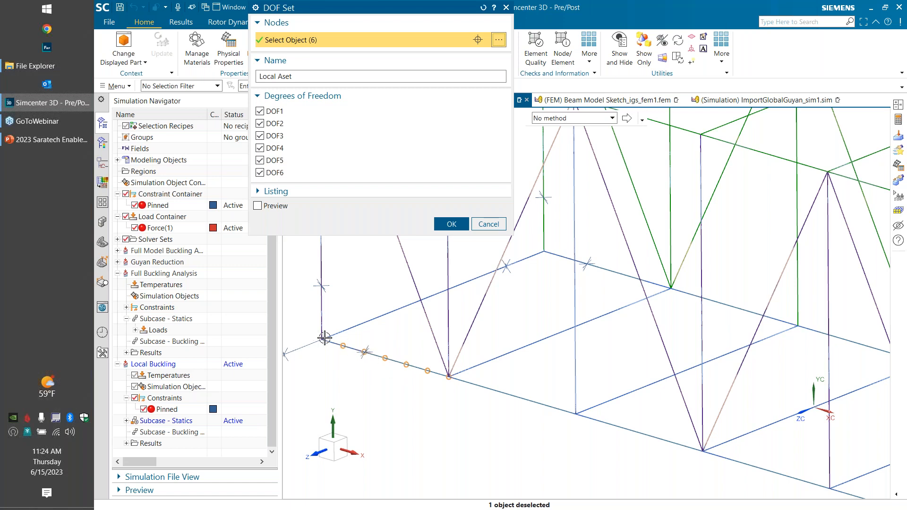
pyautogui.click(449, 226)
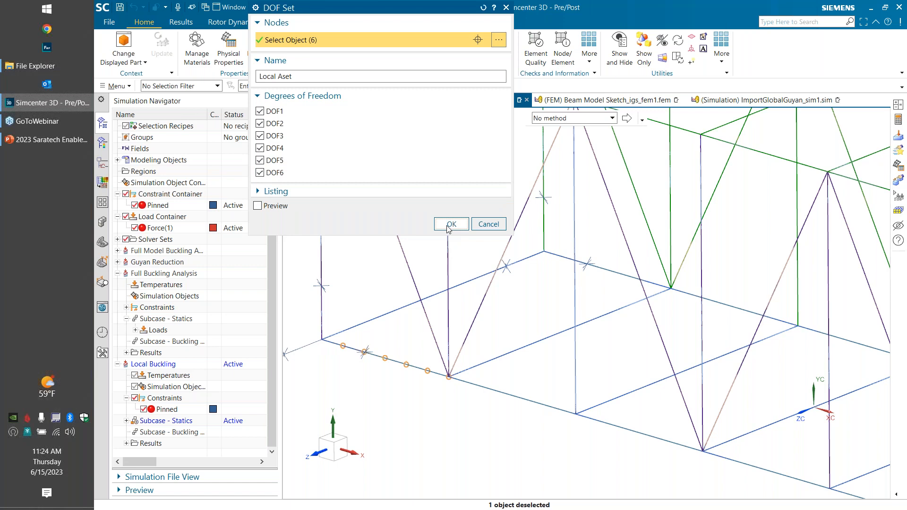
pyautogui.click(448, 226)
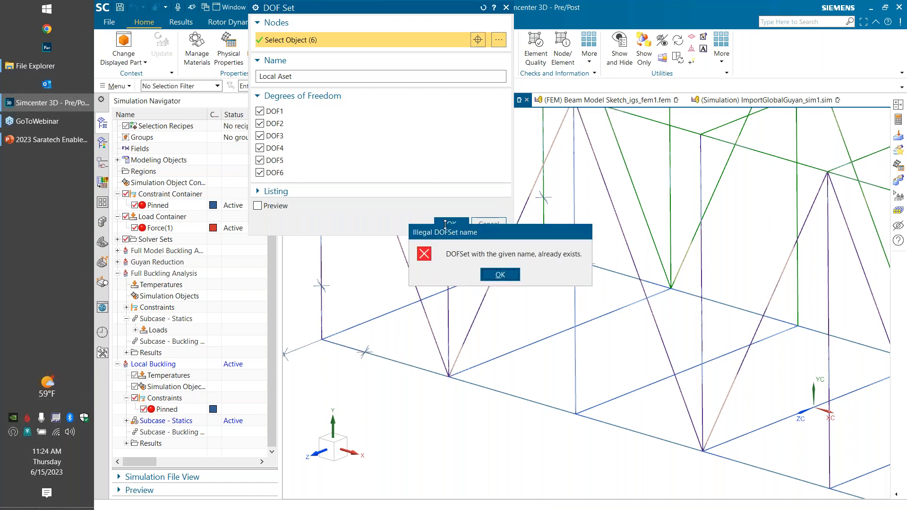
# Rename the DOF set Local Buckling Aset, create it as the Analysis (ASET) set, and accept the Local Buckling solution edits
pyautogui.click(499, 274)
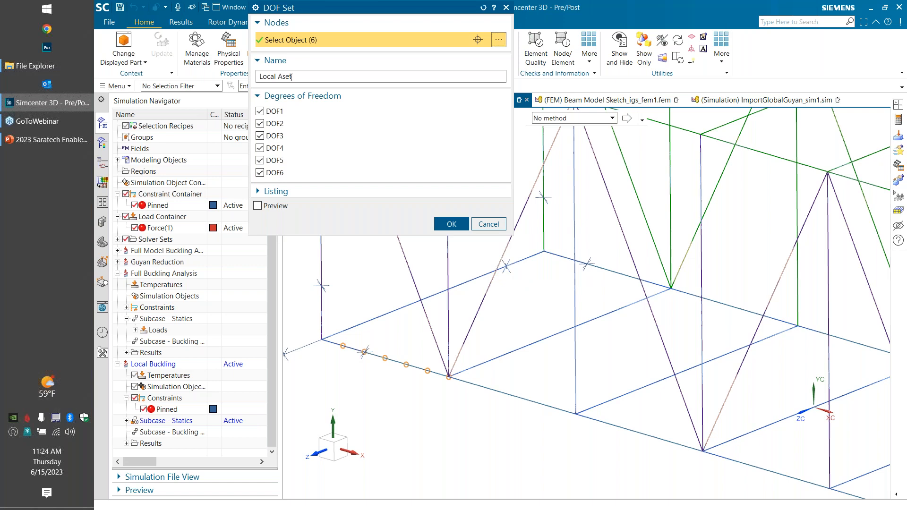
pyautogui.write('Buckling')
pyautogui.hotkey('ctrl', 'a')
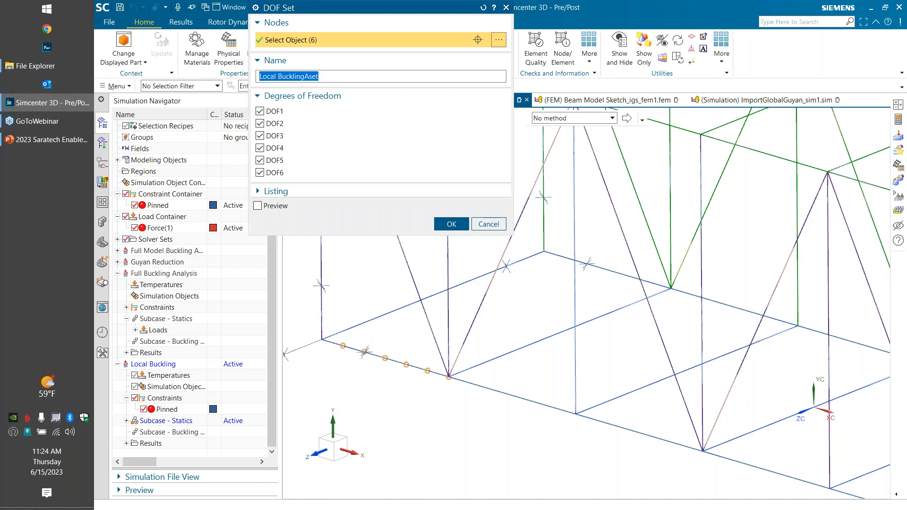
pyautogui.click(304, 77)
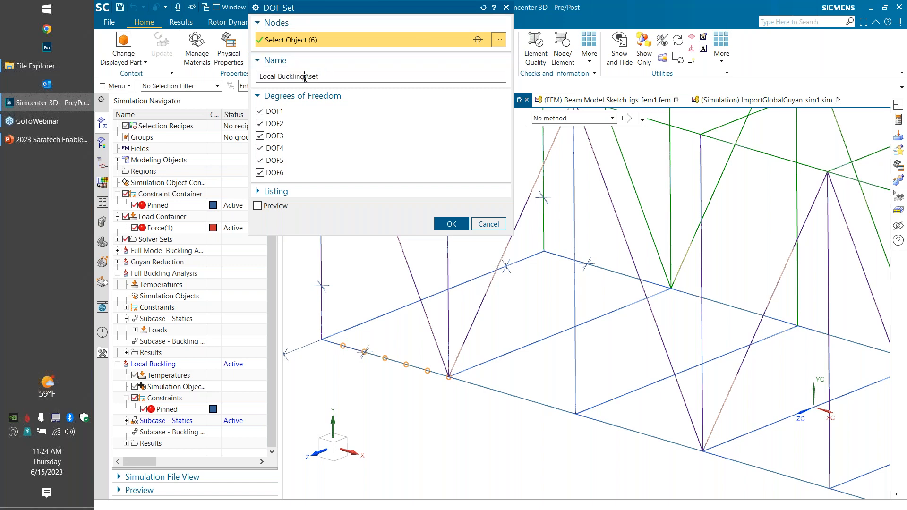
pyautogui.click(448, 225)
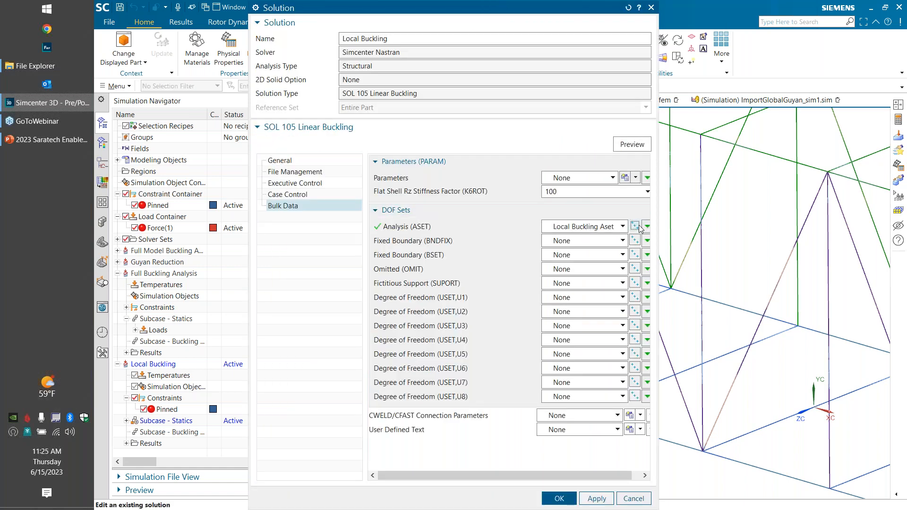
pyautogui.click(557, 499)
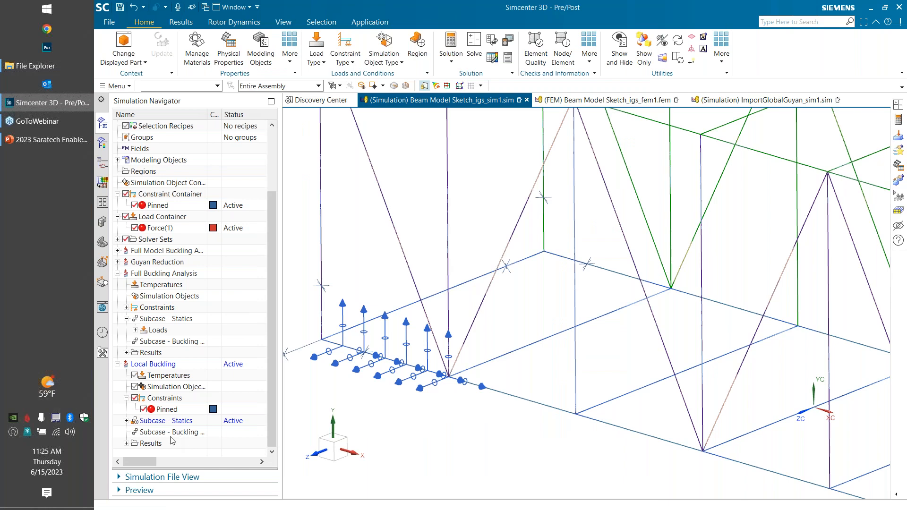
# Edit the Local Buckling solution's buckling subcase and set the Lanczos Number of Desired Modes to 1
pyautogui.rightClick(171, 433)
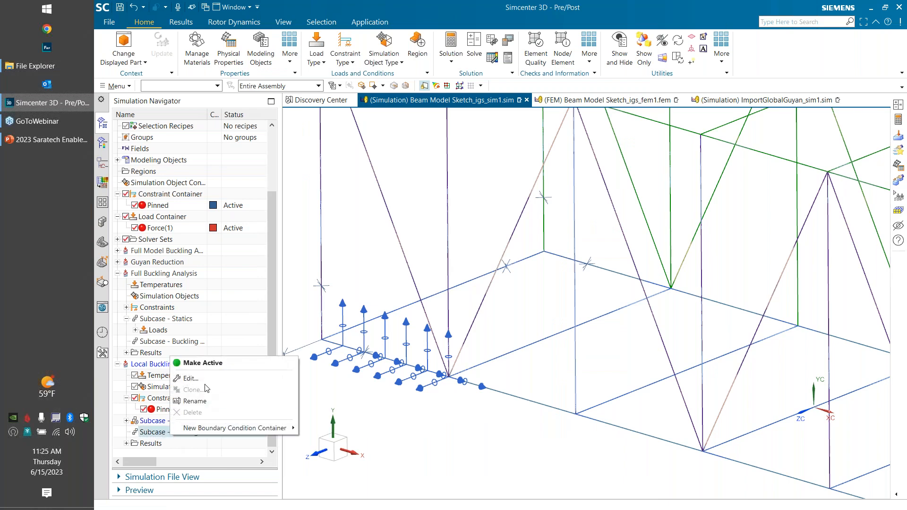
pyautogui.click(192, 378)
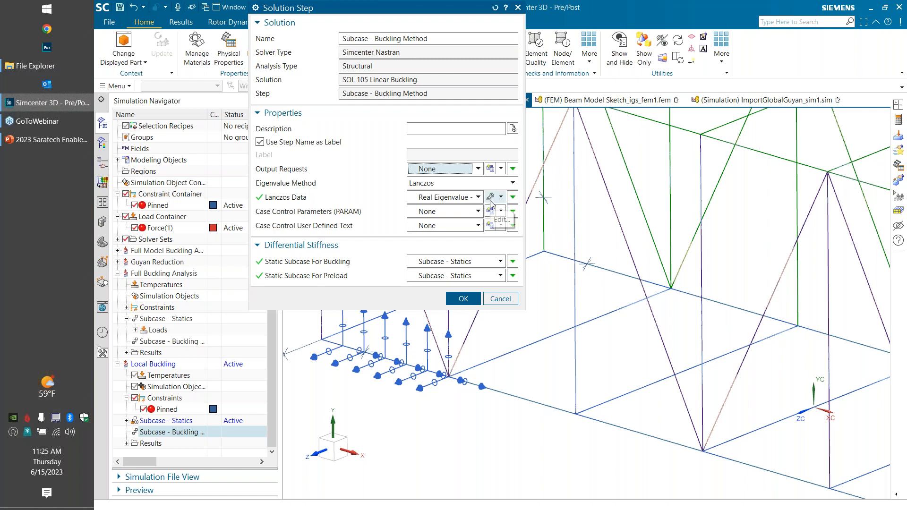
pyautogui.click(491, 200)
pyautogui.click(443, 160)
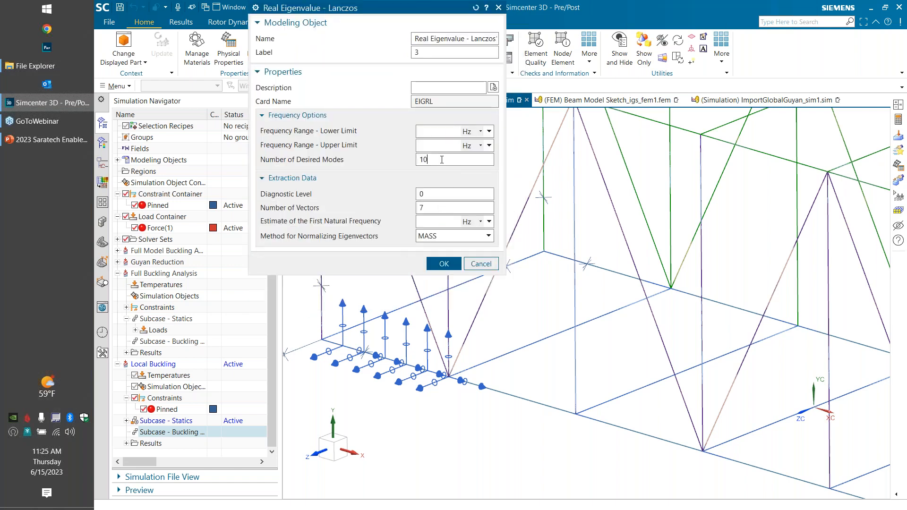
pyautogui.press('BackSpace')
pyautogui.click(443, 263)
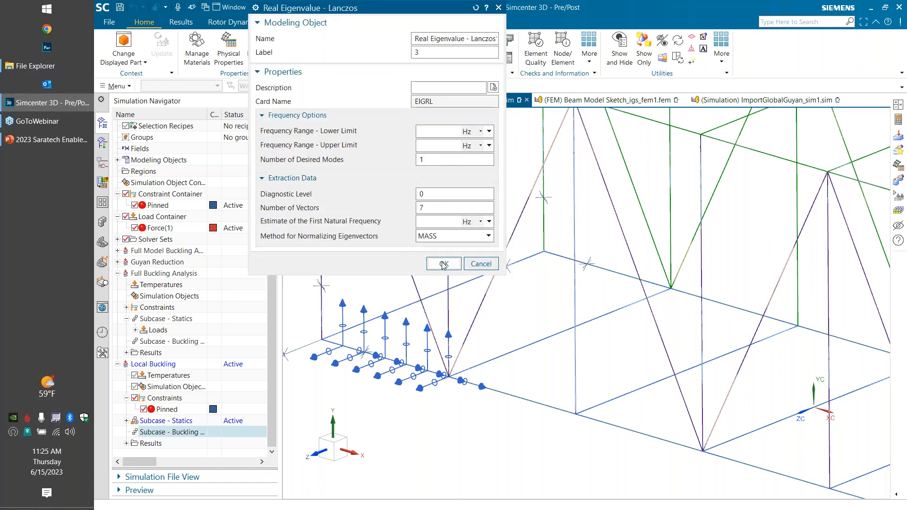
pyautogui.click(462, 297)
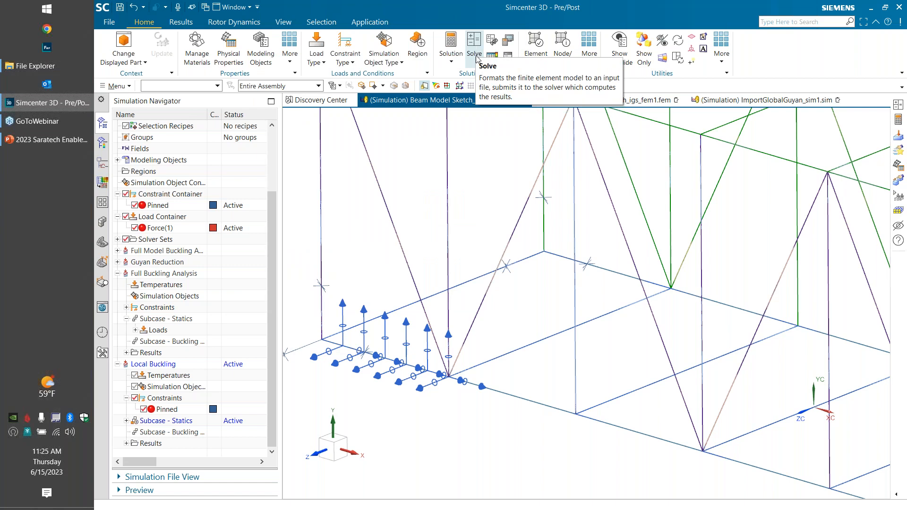
# Solve the Local Buckling solution, decline the message review, and dismiss the job monitor and information window
pyautogui.scroll(2, 523, 190)
pyautogui.scroll(-5, 522, 191)
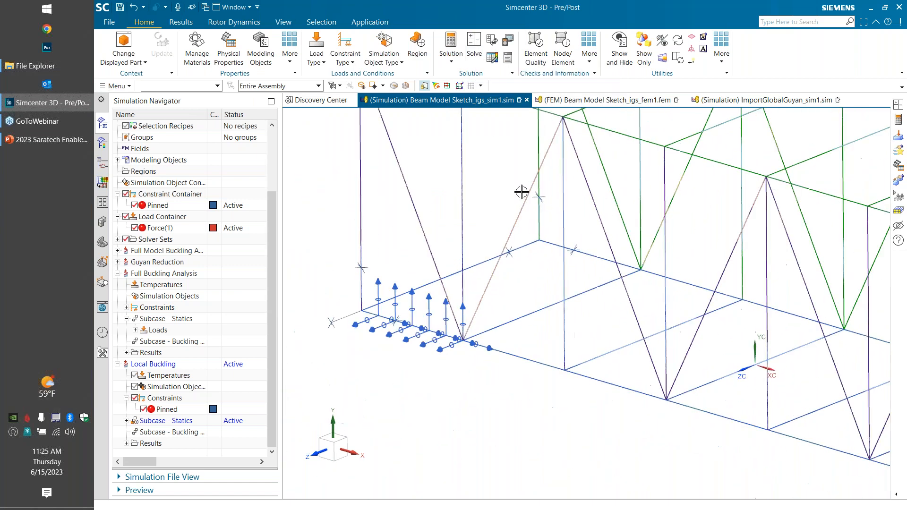
pyautogui.click(475, 47)
pyautogui.click(362, 161)
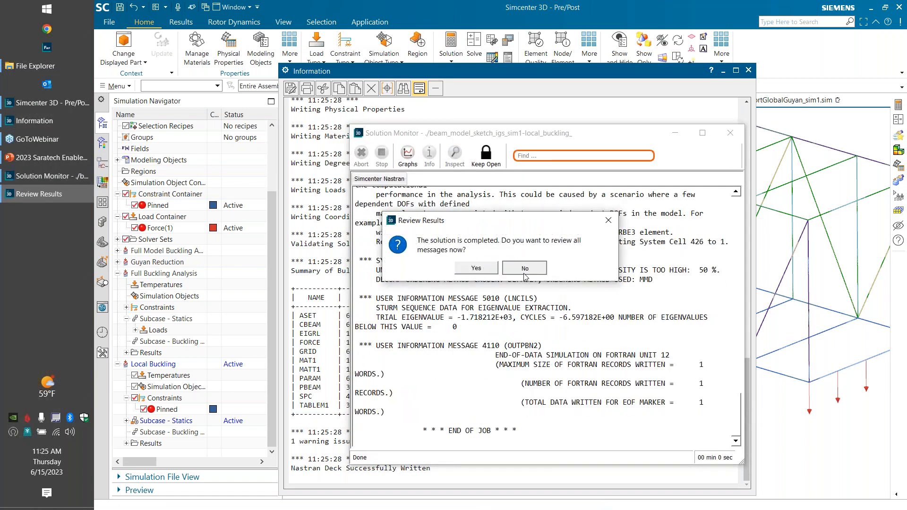
pyautogui.click(523, 273)
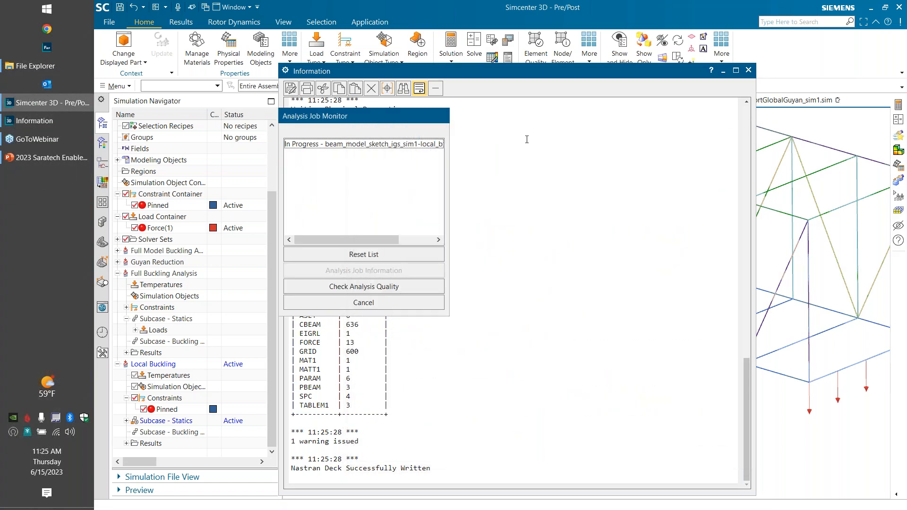
pyautogui.click(404, 303)
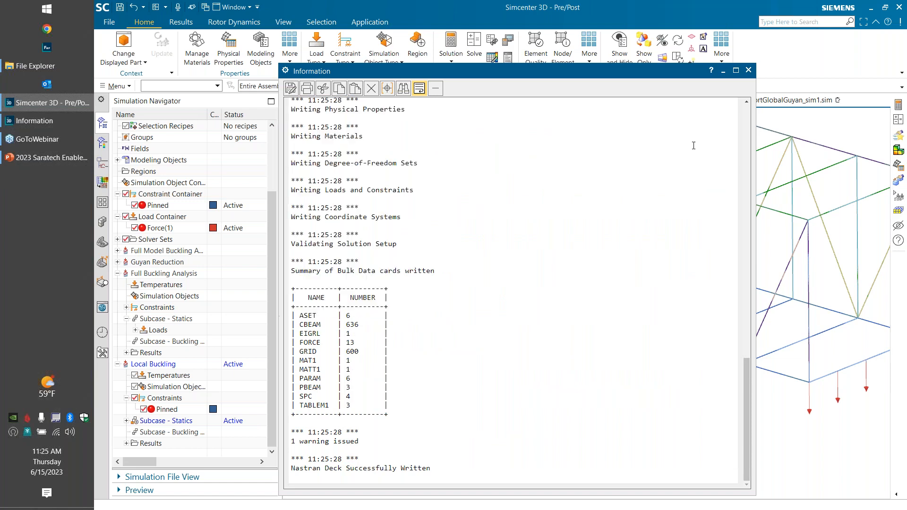
pyautogui.click(749, 70)
# Load the Local Buckling results and plot the nodal displacement magnitude of Mode 1 from the buckling subcase
pyautogui.click(102, 143)
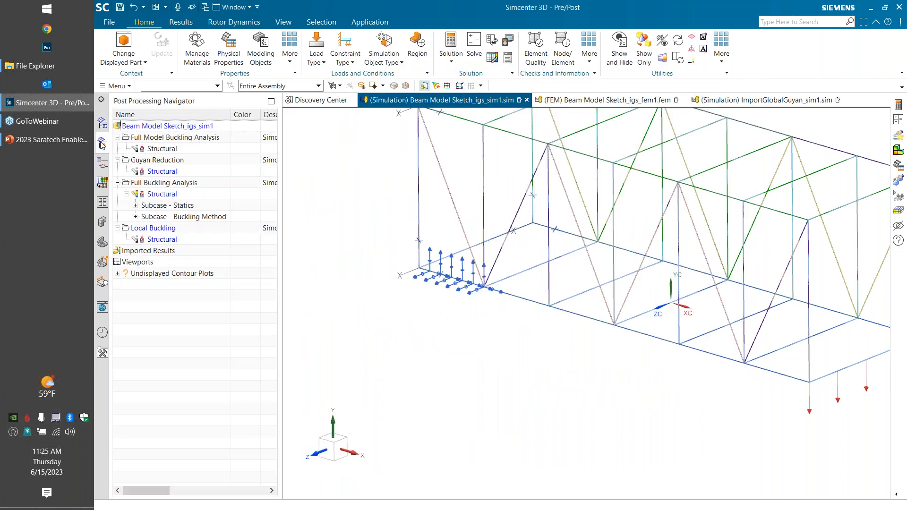
pyautogui.doubleClick(142, 240)
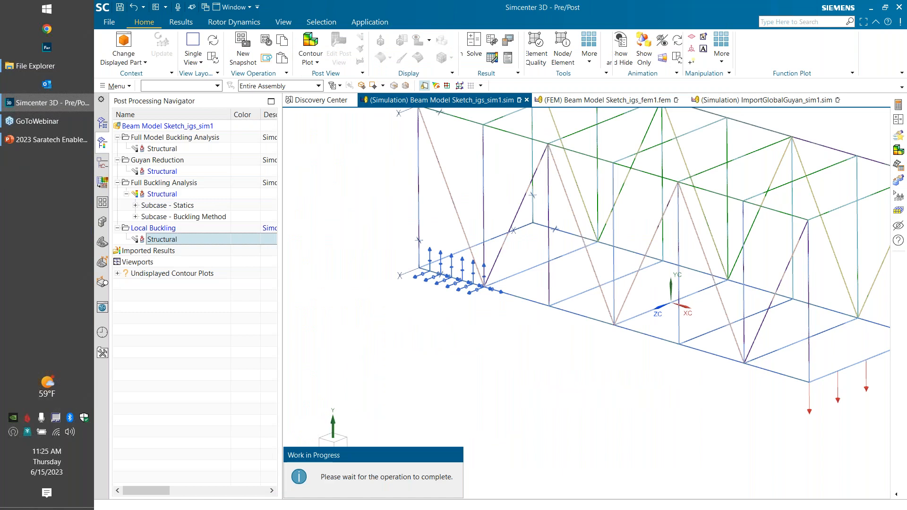
pyautogui.click(125, 240)
pyautogui.click(134, 262)
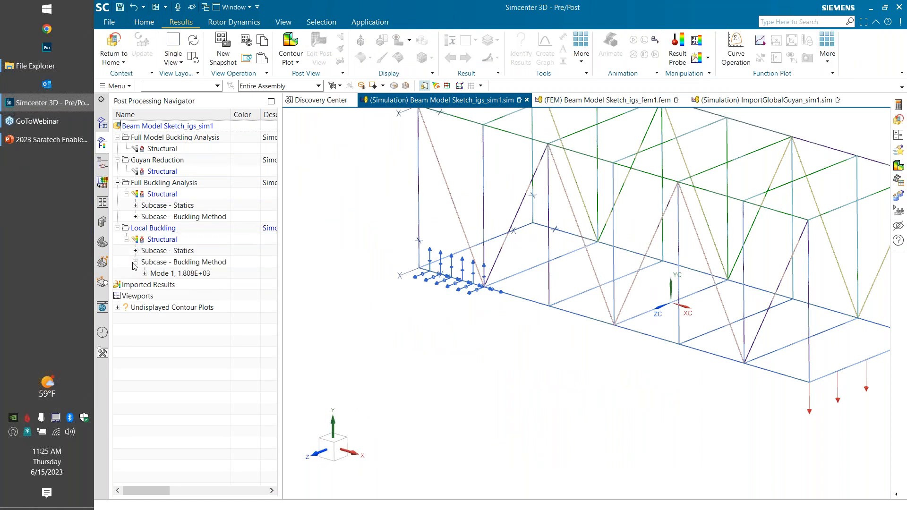
pyautogui.click(144, 274)
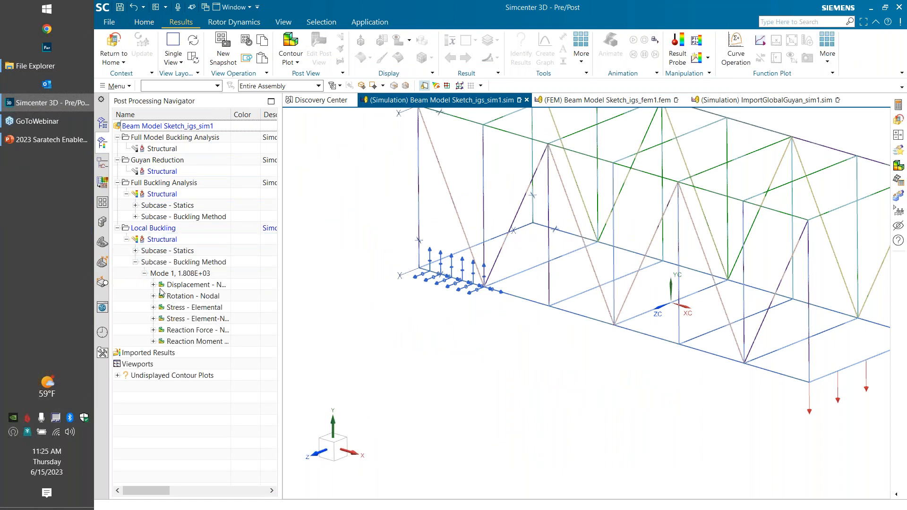
pyautogui.click(153, 285)
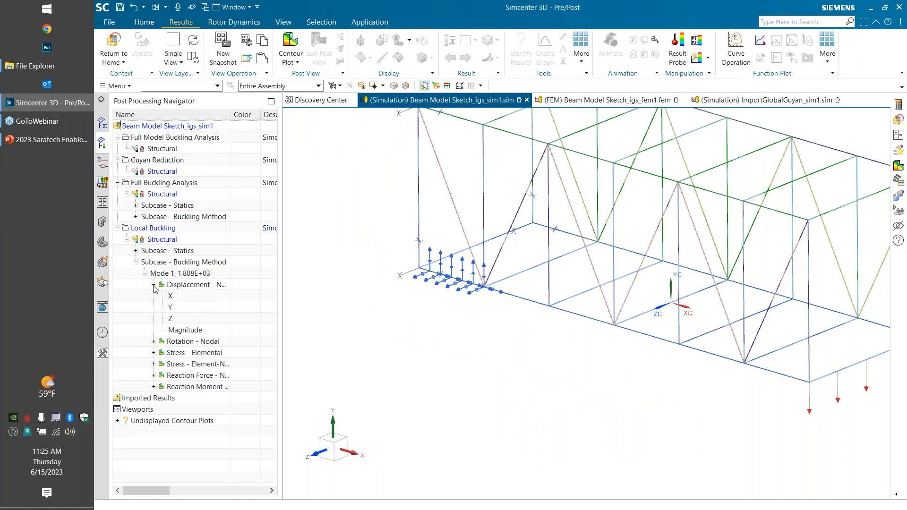
pyautogui.doubleClick(185, 330)
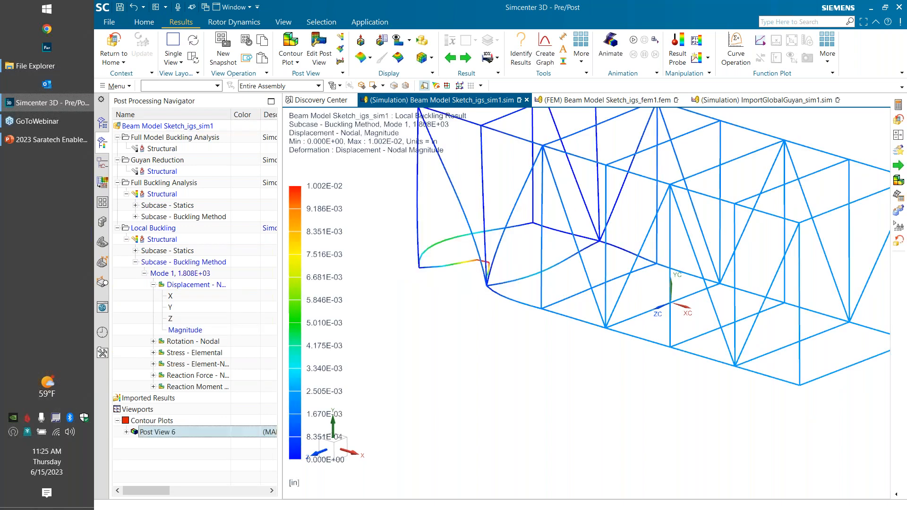
# Plot the nodal displacement magnitude of Mode 5 from the Full Buckling Analysis buckling subcase for comparison with the Local Buckling mode
pyautogui.moveTo(474, 254); pyautogui.dragTo(409, 258, button='middle')
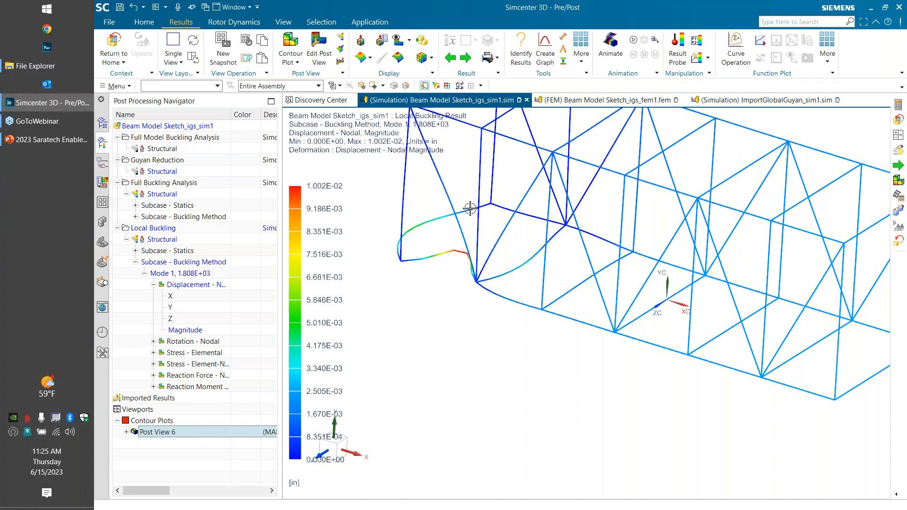
pyautogui.click(462, 357)
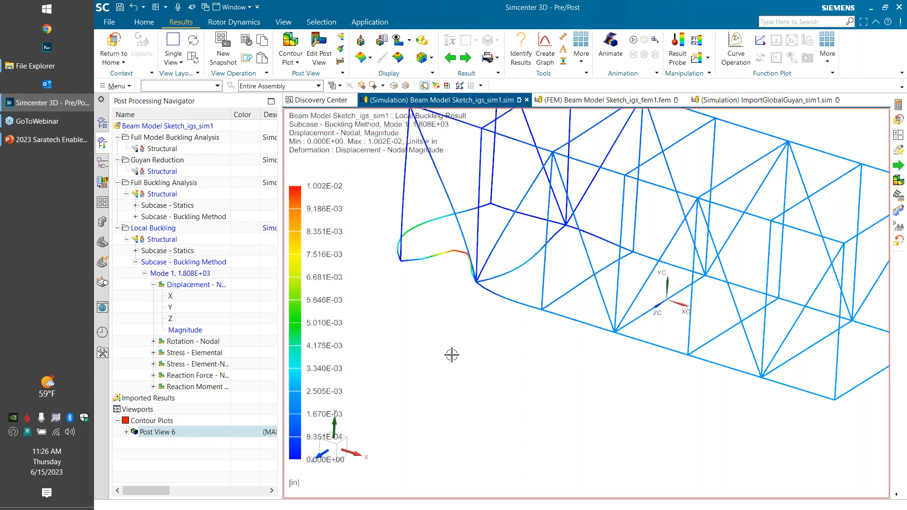
pyautogui.click(136, 217)
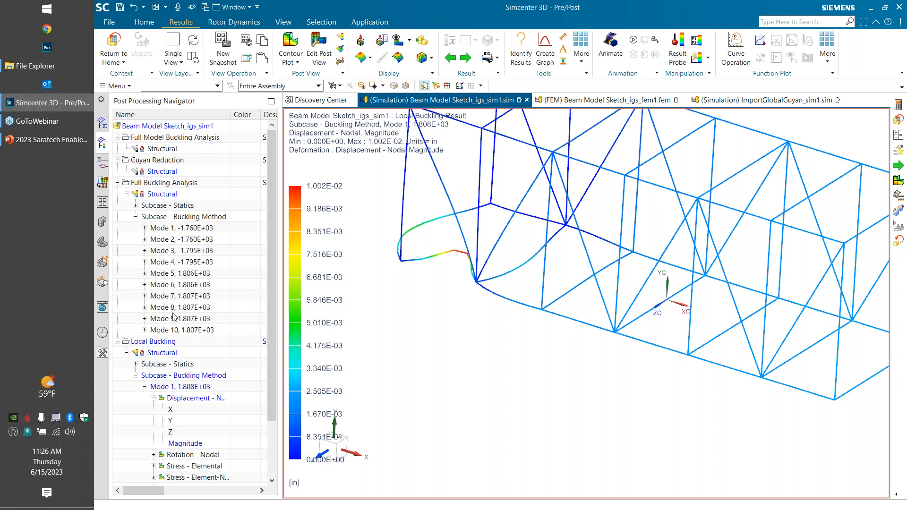
pyautogui.click(144, 274)
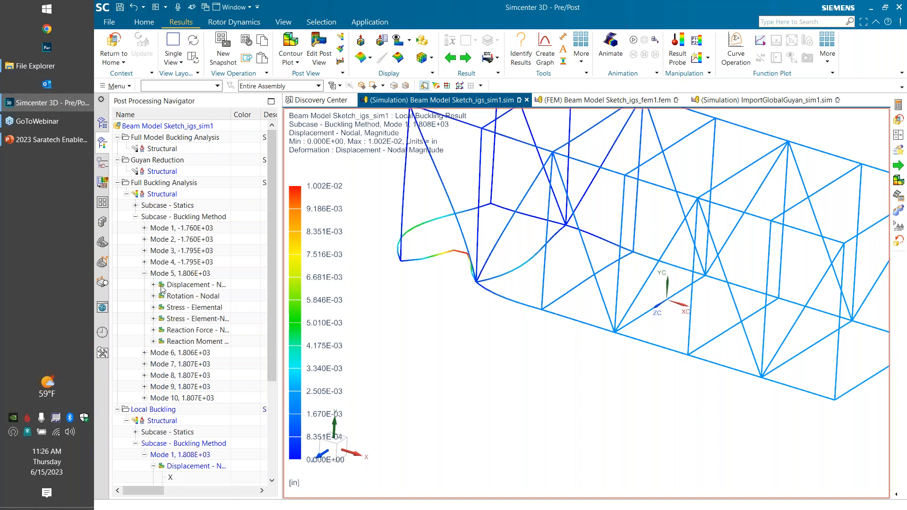
pyautogui.click(153, 285)
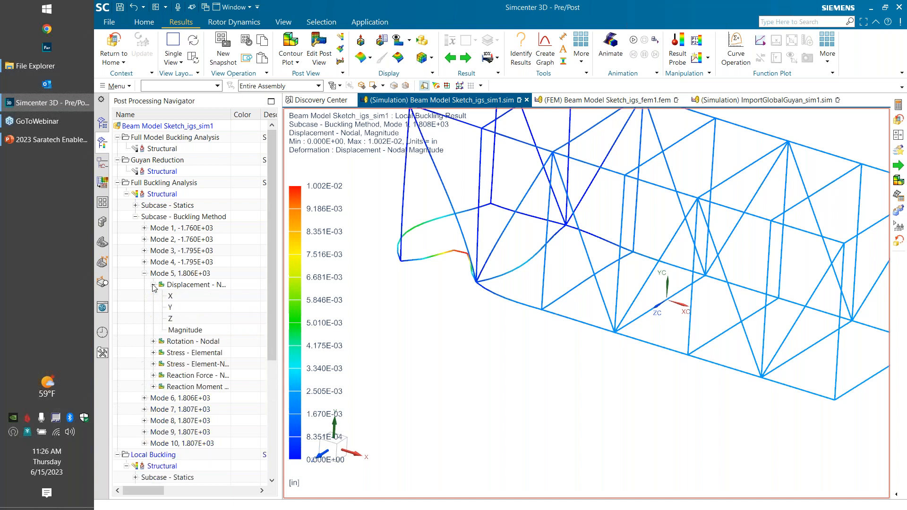
pyautogui.click(191, 331)
pyautogui.doubleClick(188, 330)
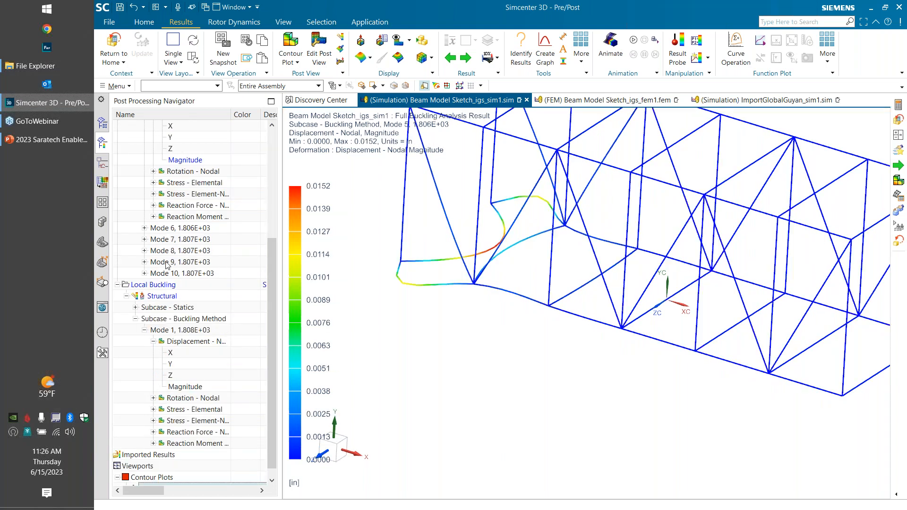
# Inspect the Mode 5 shape around the buckled members and plot the Full Buckling Analysis nodal displacement magnitude of Mode 6
pyautogui.scroll(2, 212, 236)
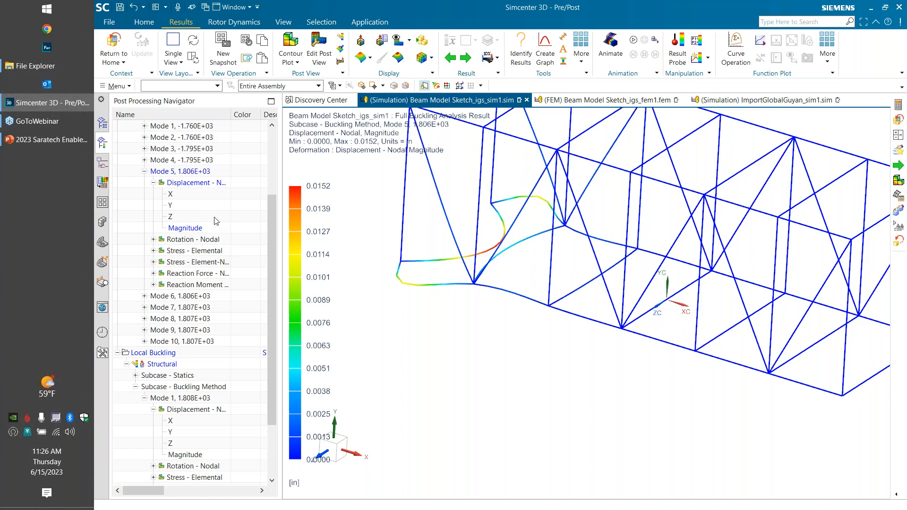
pyautogui.scroll(2, 215, 221)
pyautogui.moveTo(423, 309); pyautogui.dragTo(421, 338, button='middle')
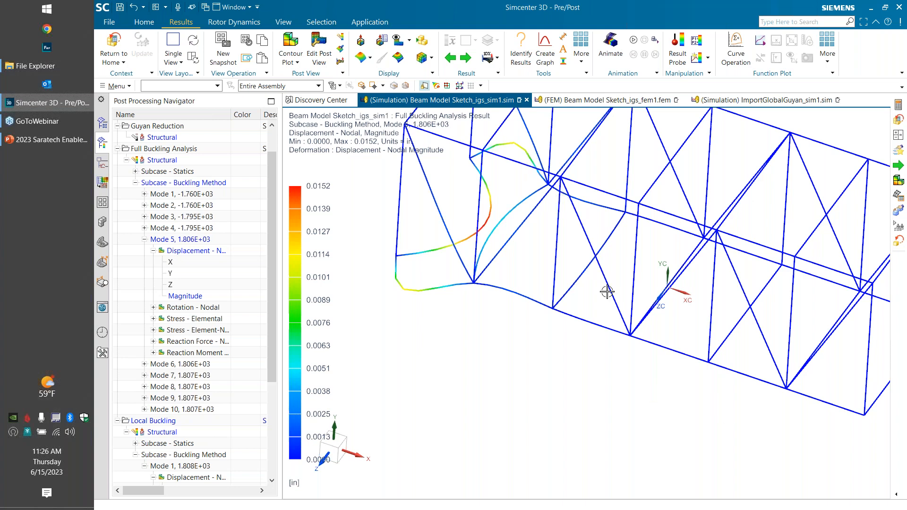
pyautogui.moveTo(790, 324); pyautogui.dragTo(672, 319, button='middle')
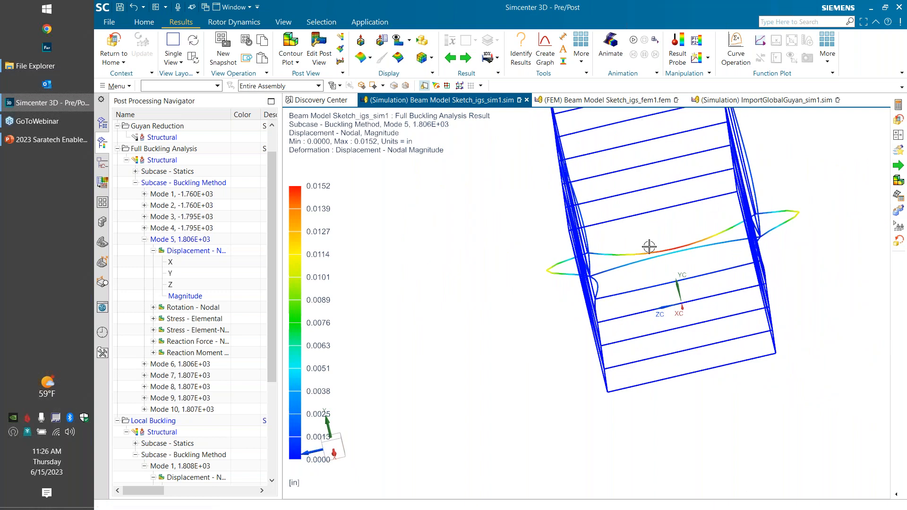
pyautogui.moveTo(615, 321); pyautogui.dragTo(606, 217, button='middle')
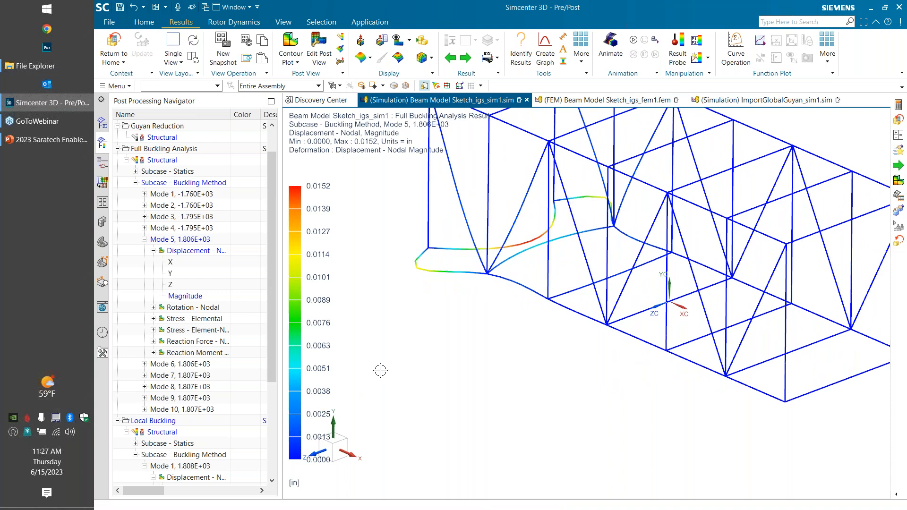
pyautogui.click(144, 364)
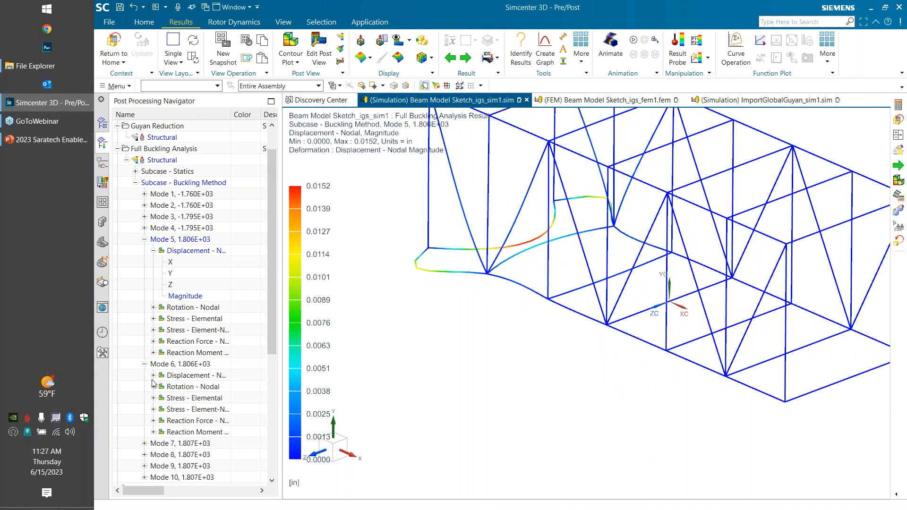
pyautogui.doubleClick(185, 421)
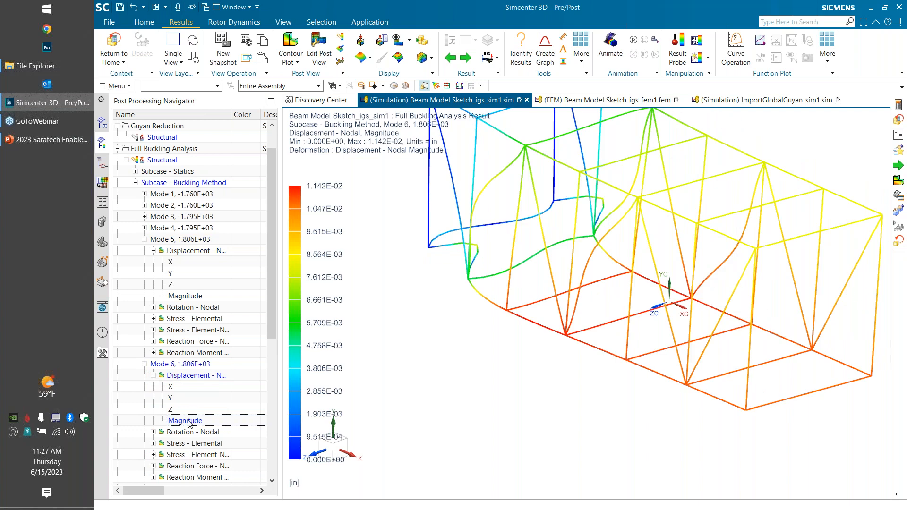
# Plot the nodal displacement magnitude of Mode 7 from the Full Buckling Analysis buckling subcase and inspect the deformed lower members
pyautogui.click(144, 364)
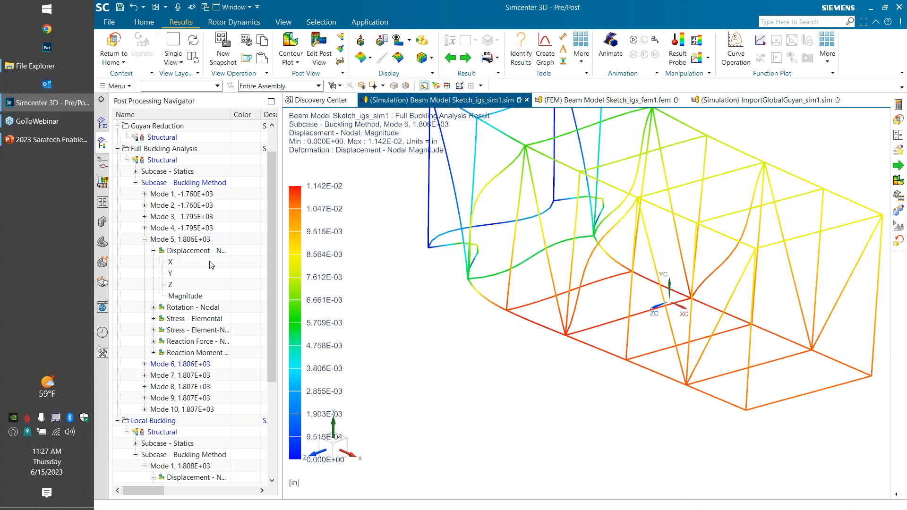
pyautogui.click(145, 375)
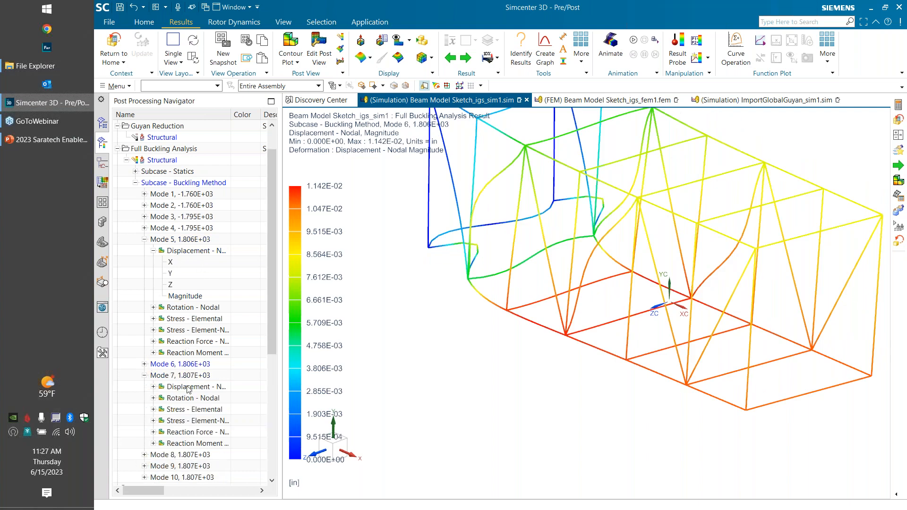
pyautogui.click(154, 387)
pyautogui.doubleClick(184, 431)
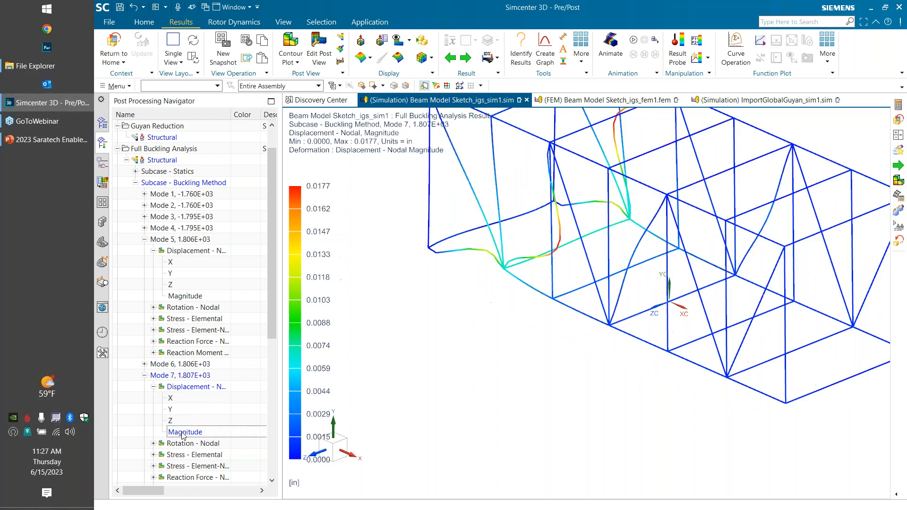
pyautogui.moveTo(529, 310); pyautogui.dragTo(443, 344, button='middle')
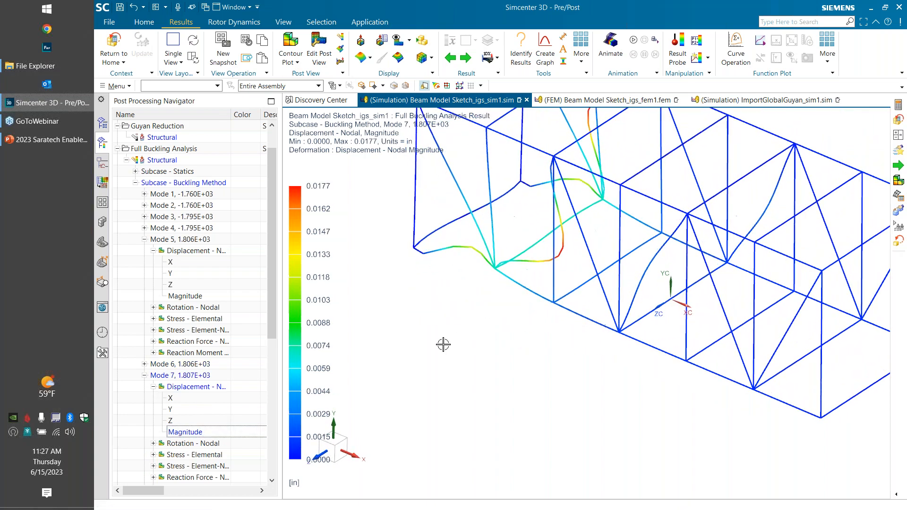
pyautogui.rightClick(484, 355)
pyautogui.click(455, 365)
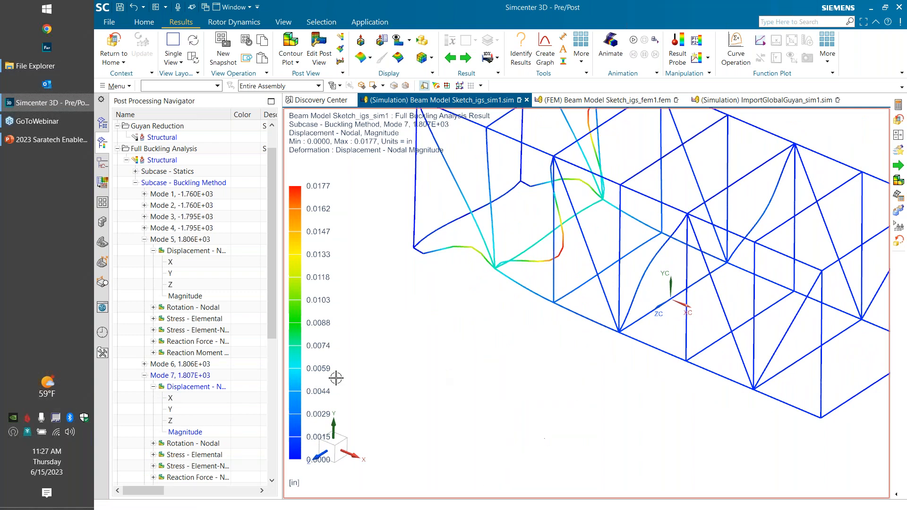